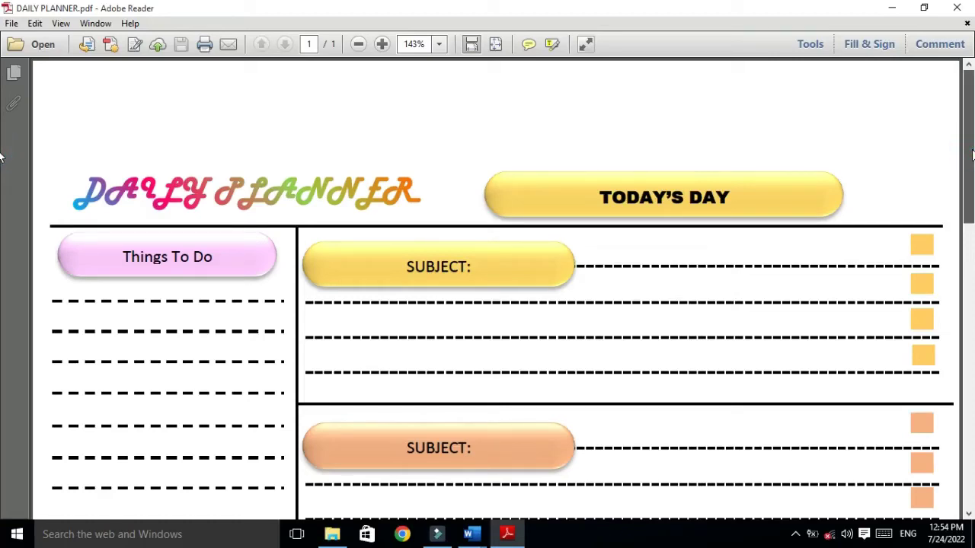
- Draw a horizontal line across the top of the page with a solid black style
drag(971, 136, 971, 225)
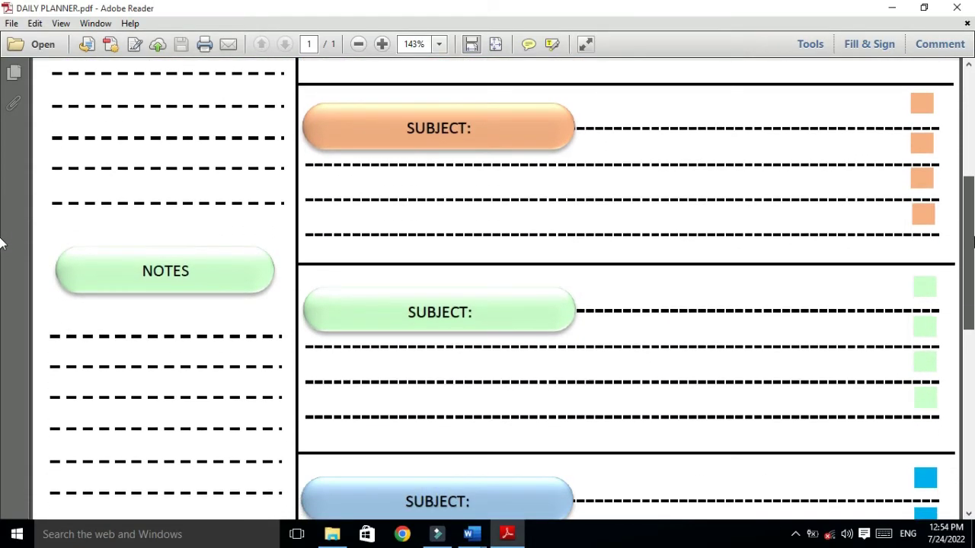
mouse_move(971, 224)
mouse_down()
mouse_move(971, 436)
mouse_move(959, 130)
mouse_up()
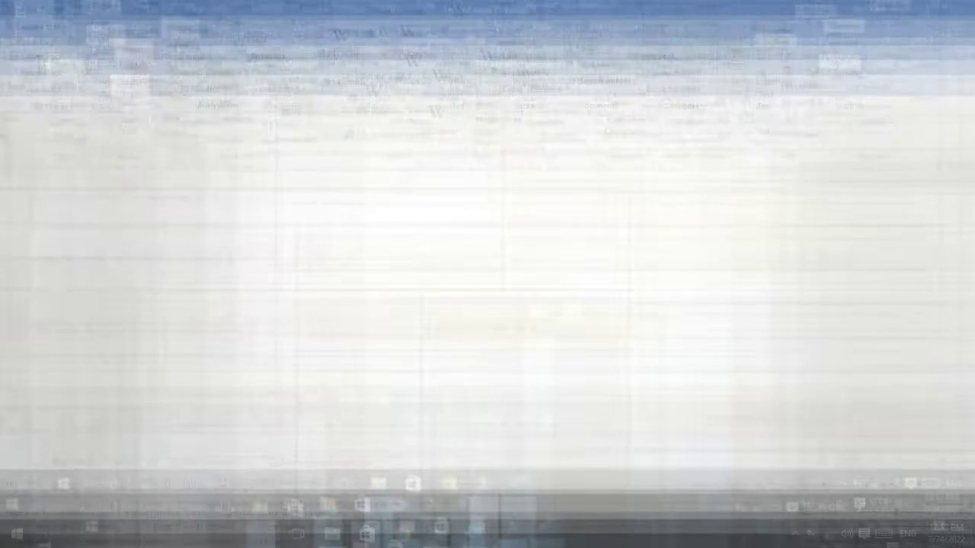
click(190, 56)
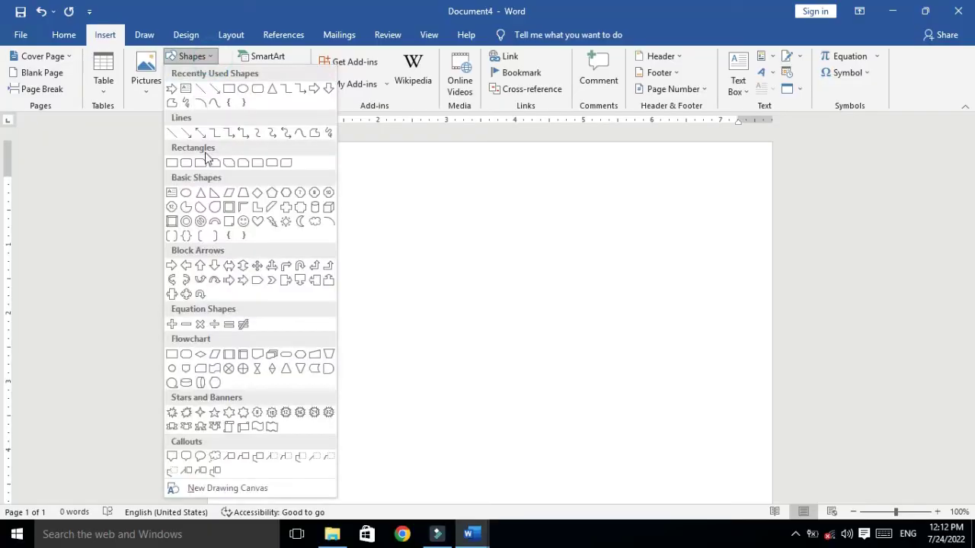
click(201, 91)
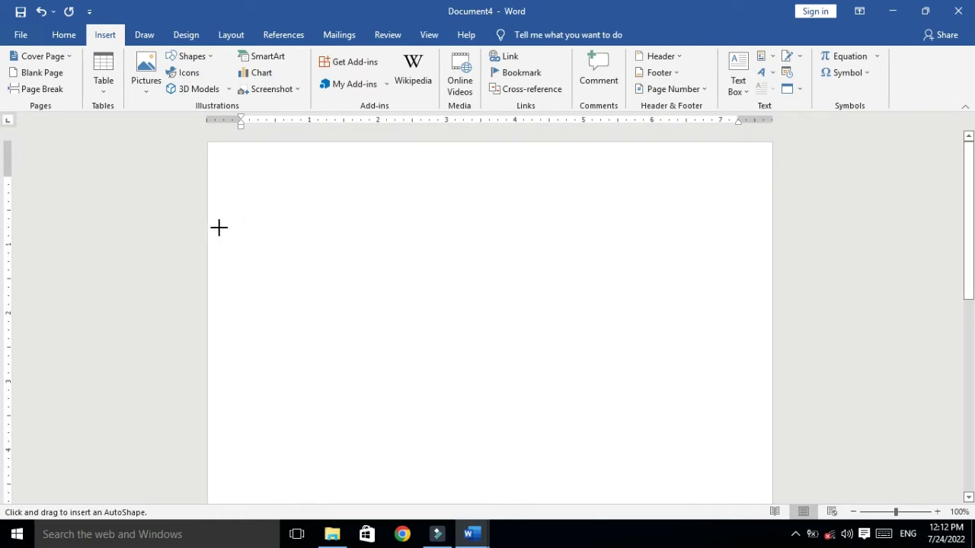
drag(219, 242, 743, 260)
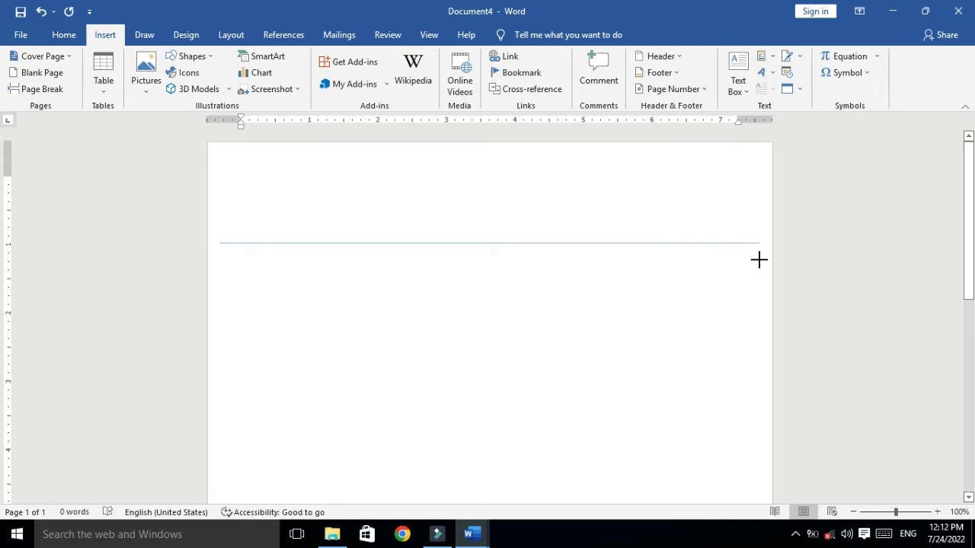
drag(758, 260, 759, 260)
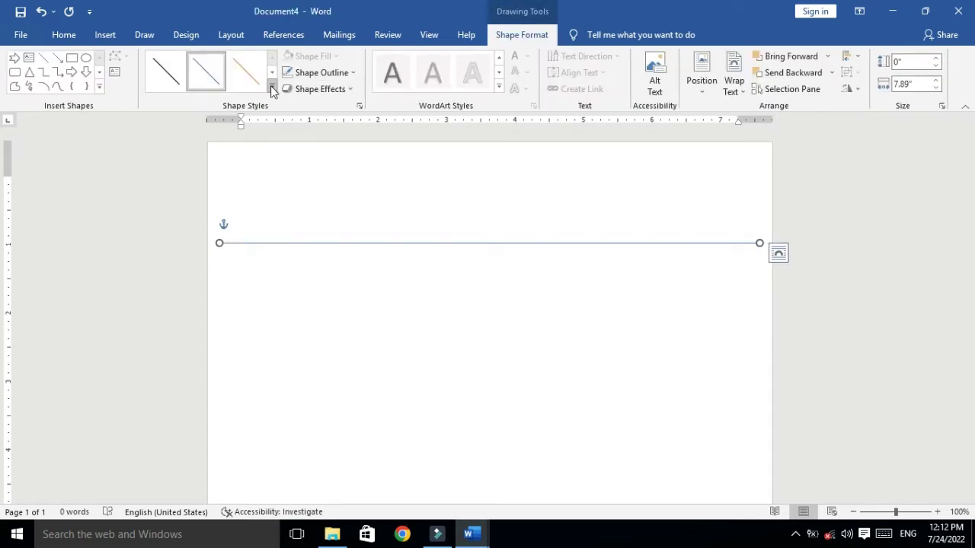
click(272, 89)
click(169, 178)
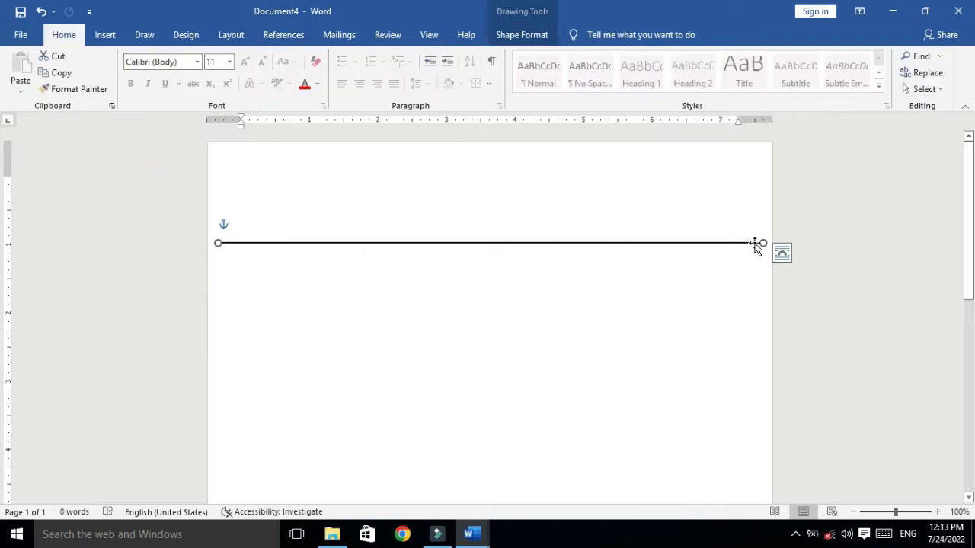
- Duplicate the line with Ctrl+D and turn the copy vertical, meeting the horizontal line
key(ctrl+d)
drag(230, 254, 662, 498)
key(Left)
key(Left)
key(Left)
key(Left)
key(Left)
key(Left)
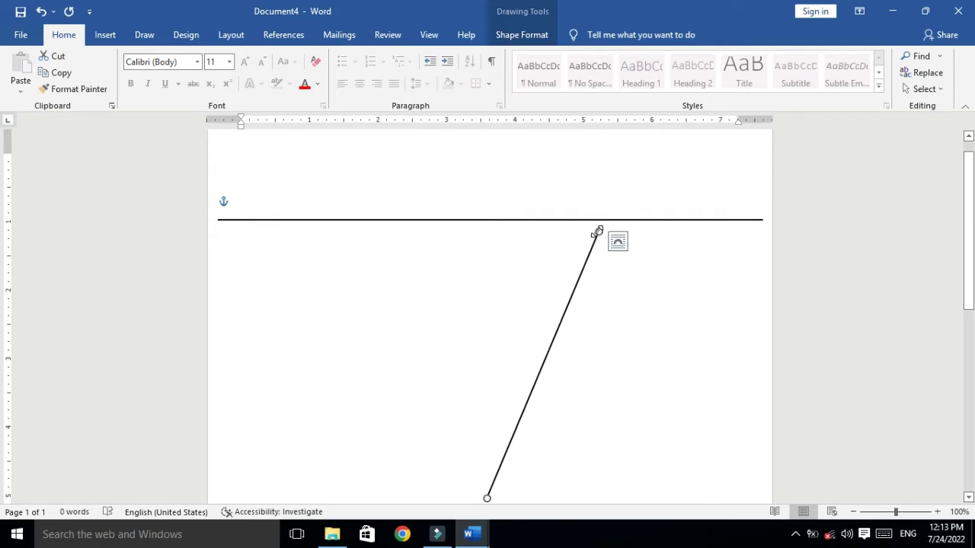
drag(599, 231, 487, 220)
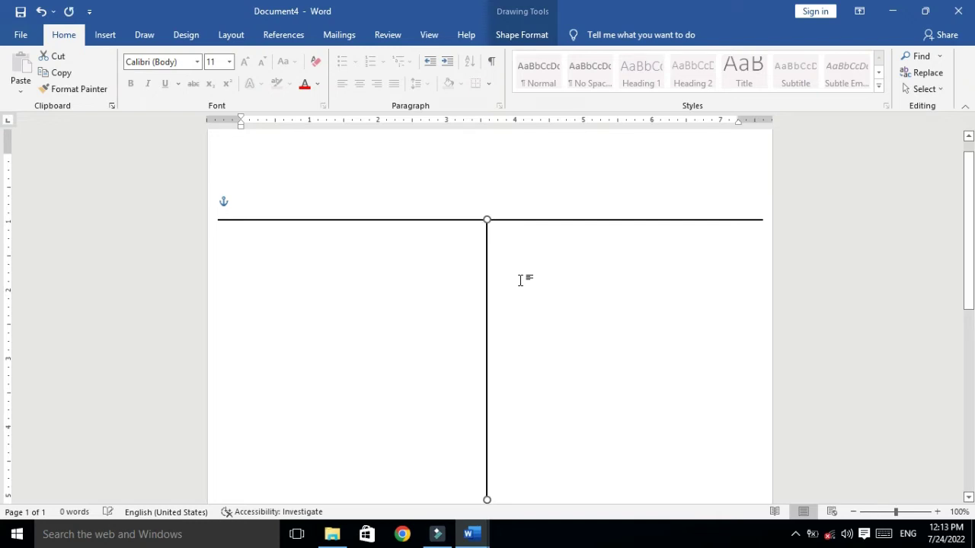
key(Left)
key(Left)
key(Left)
key(Left)
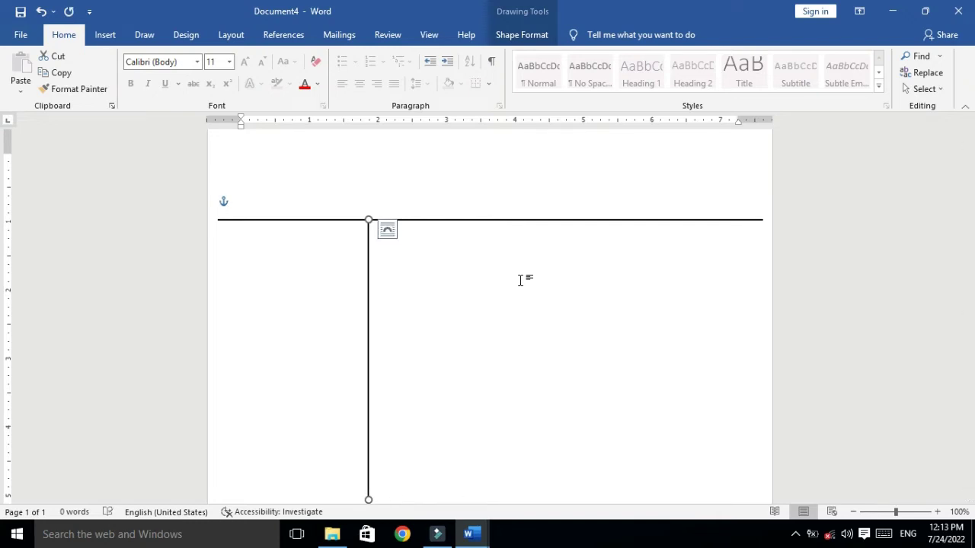
- Extend the vertical line down to the bottom of the page
scroll(533, 289, down, 2)
scroll(571, 312, down, 6)
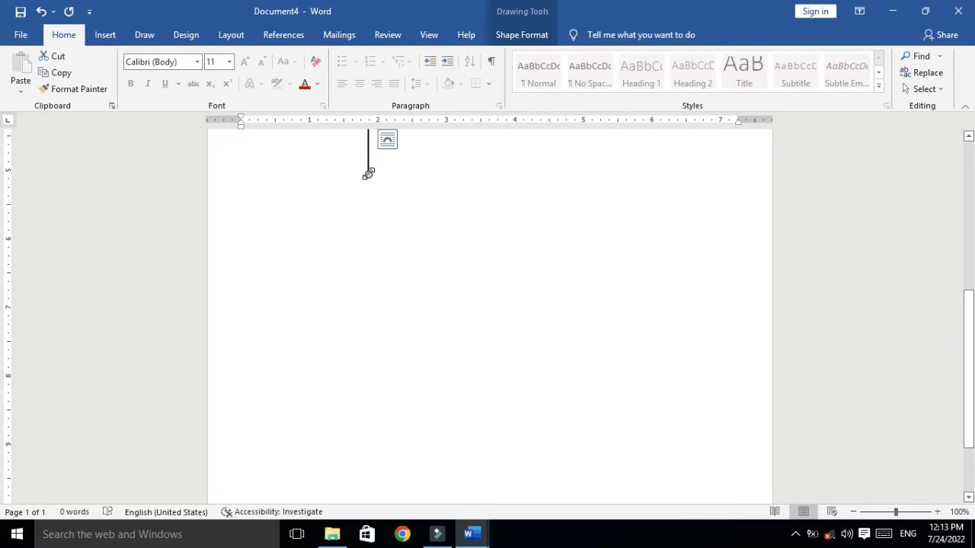
drag(368, 174, 387, 289)
scroll(388, 290, up, 4)
click(389, 292)
scroll(2, 358, down, 3)
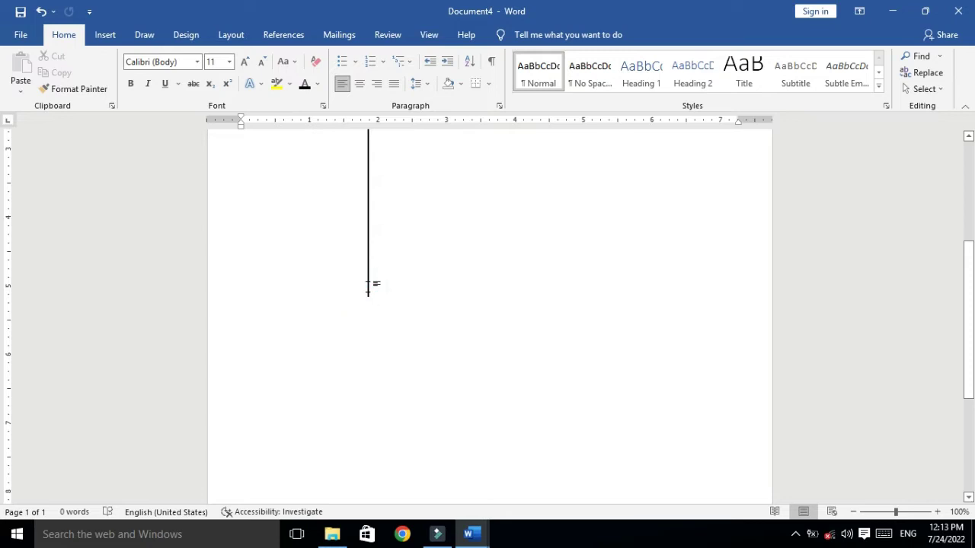
click(368, 293)
mouse_move(369, 296)
mouse_down()
mouse_move(398, 516)
mouse_move(379, 457)
mouse_up()
scroll(957, 366, up, 2)
scroll(949, 290, up, 8)
click(405, 226)
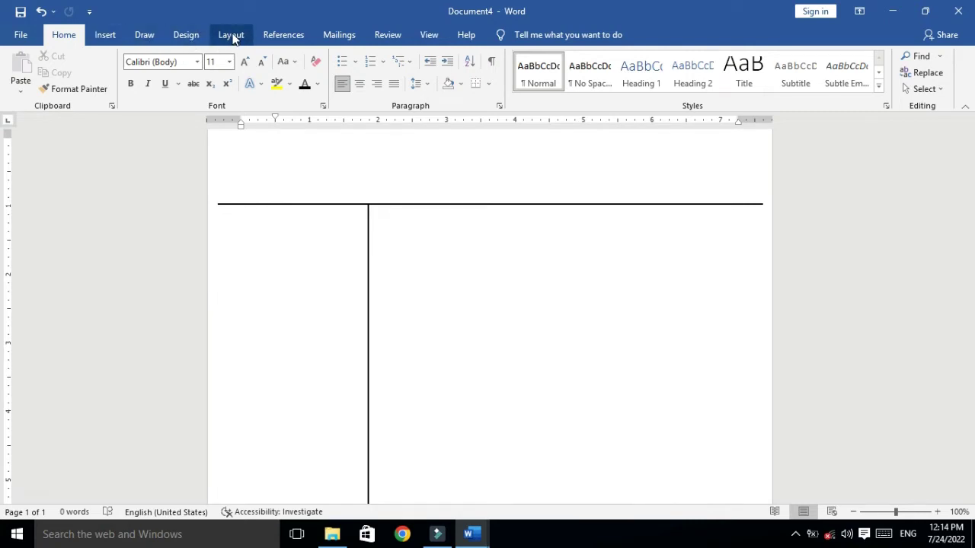
- Draw a wide rounded rectangle just under the top line in the left column
click(107, 35)
click(192, 56)
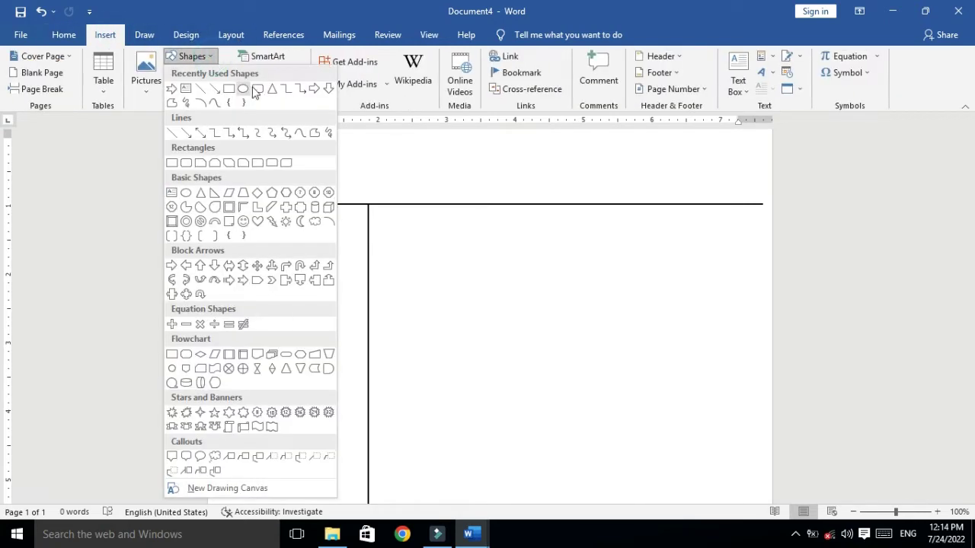
click(248, 89)
click(223, 210)
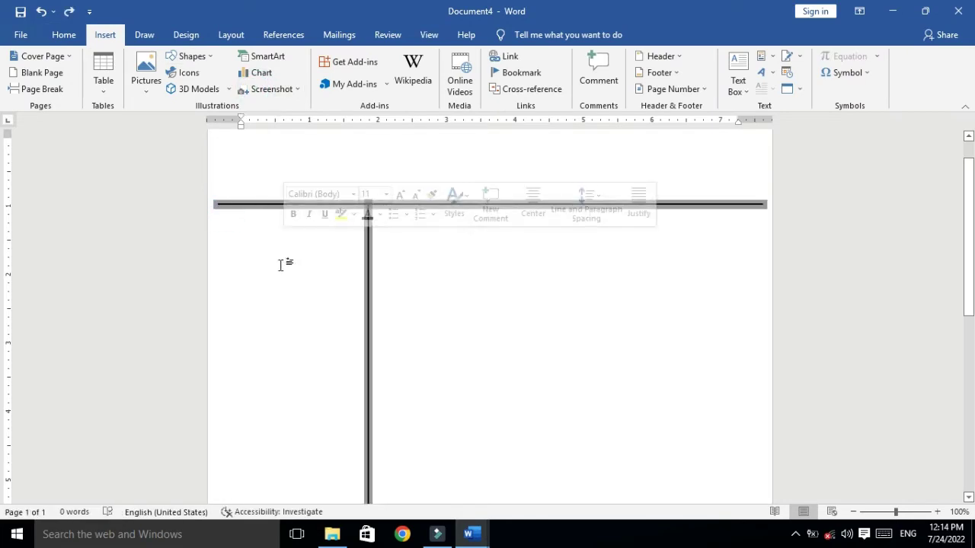
key(ctrl+z)
click(192, 57)
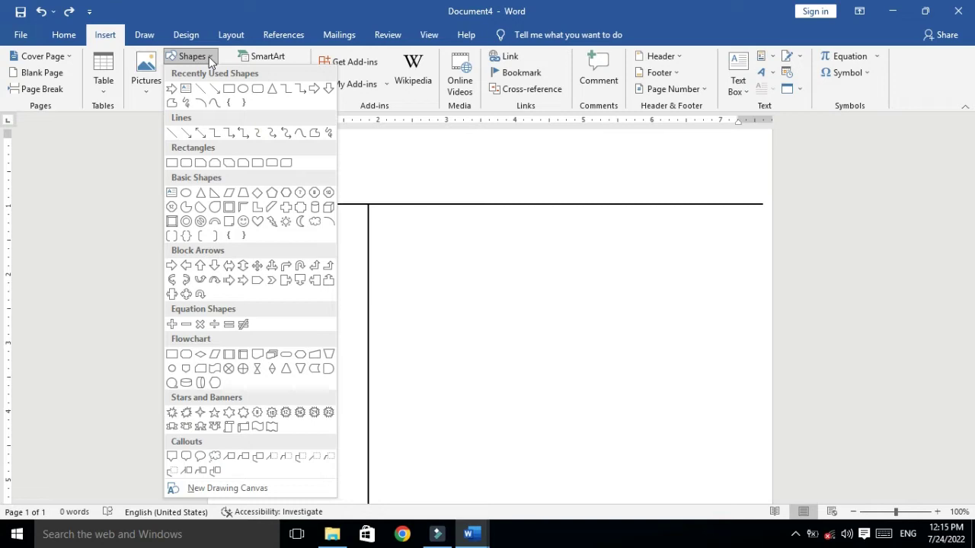
click(264, 94)
drag(224, 210, 358, 233)
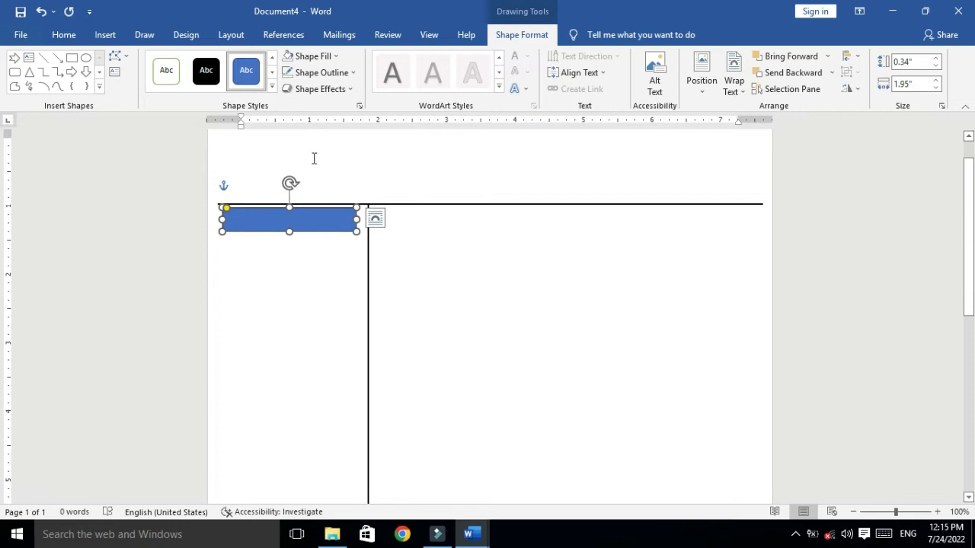
- Remove the box's outline and fill it with light pink
click(319, 73)
click(331, 198)
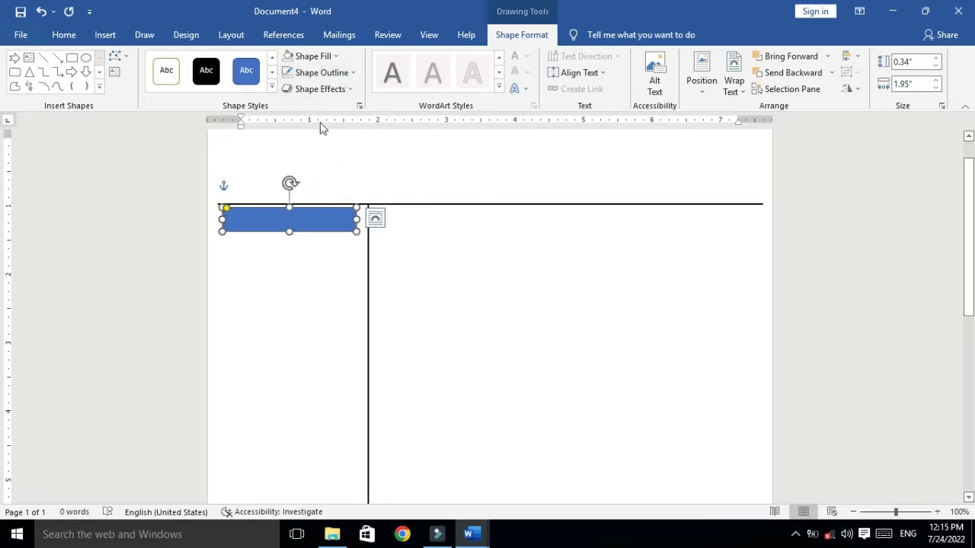
click(336, 55)
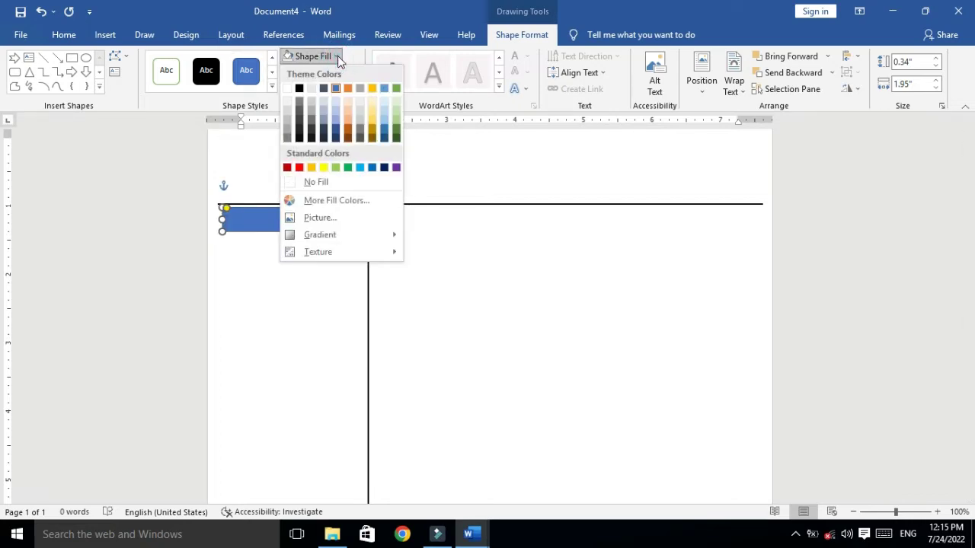
click(338, 202)
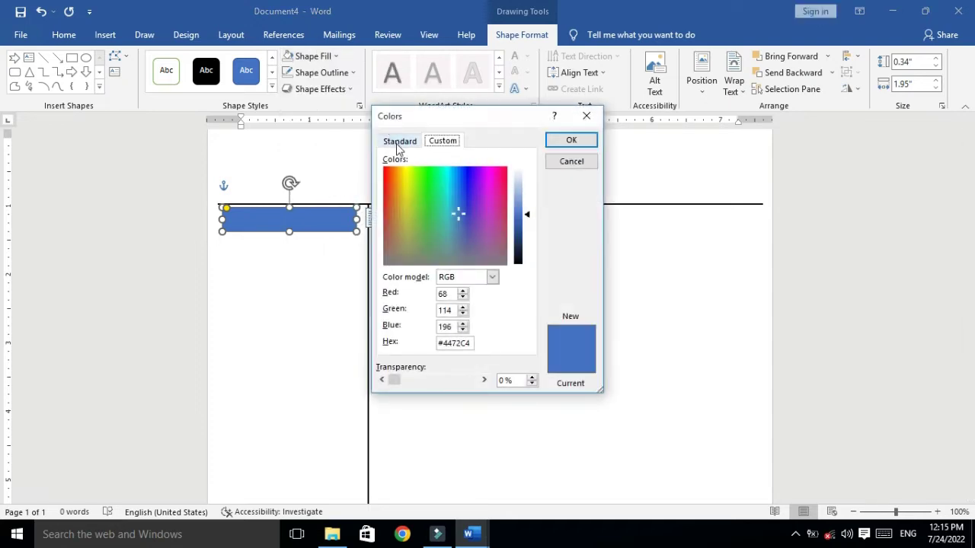
click(397, 142)
click(461, 224)
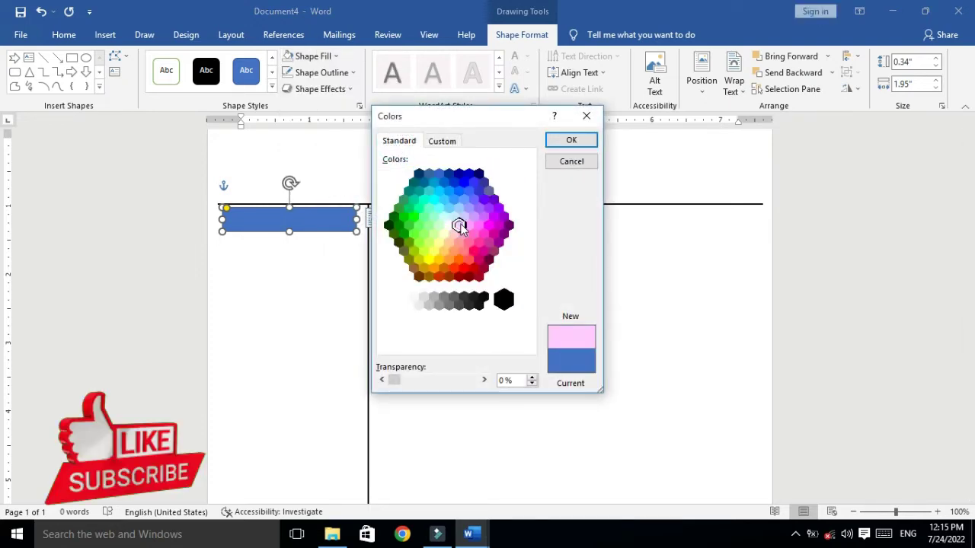
click(570, 141)
click(309, 297)
click(283, 224)
click(280, 256)
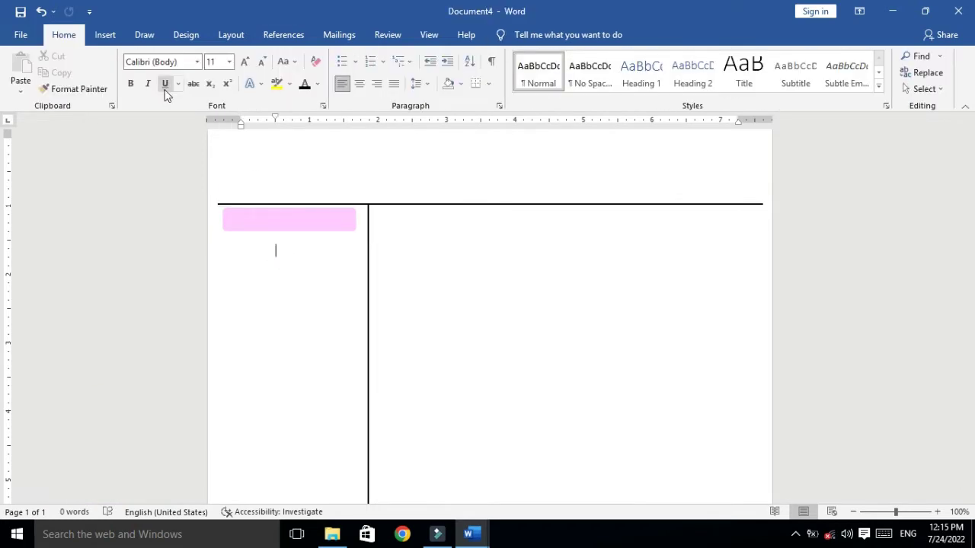
- Draw a short straight line just beneath the pink box
click(106, 35)
click(192, 56)
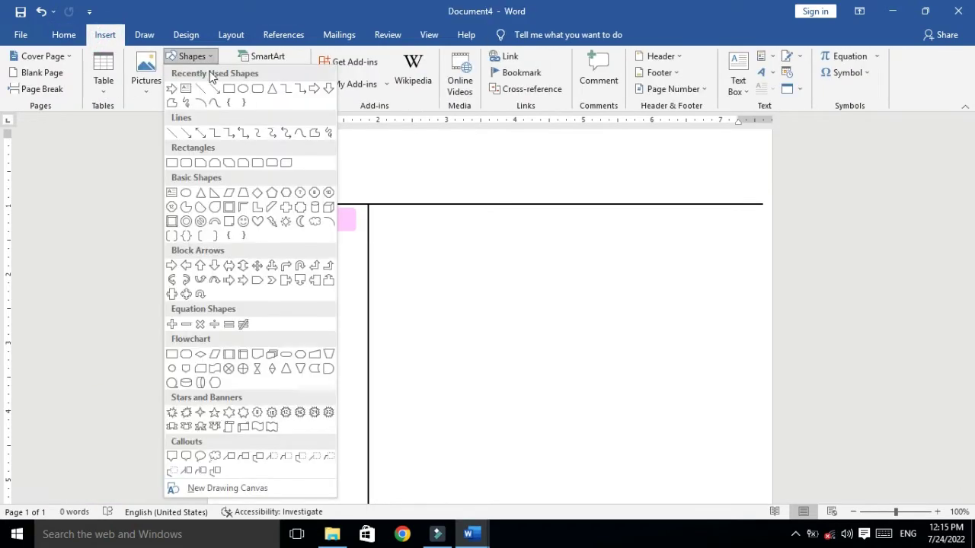
click(194, 89)
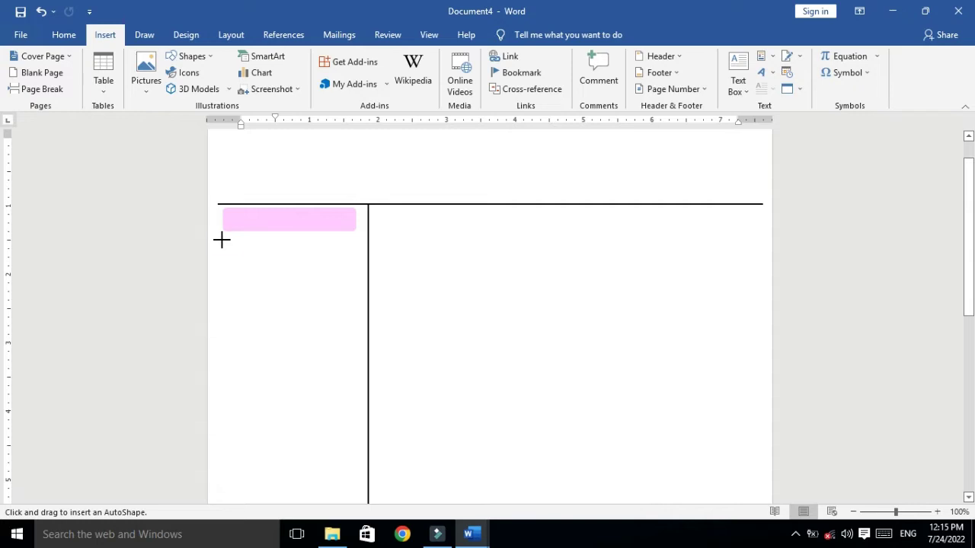
key(Escape)
click(207, 61)
click(200, 87)
drag(217, 242, 360, 242)
- Style the short line black, 1½ pt weight, with a dashed pattern
click(350, 73)
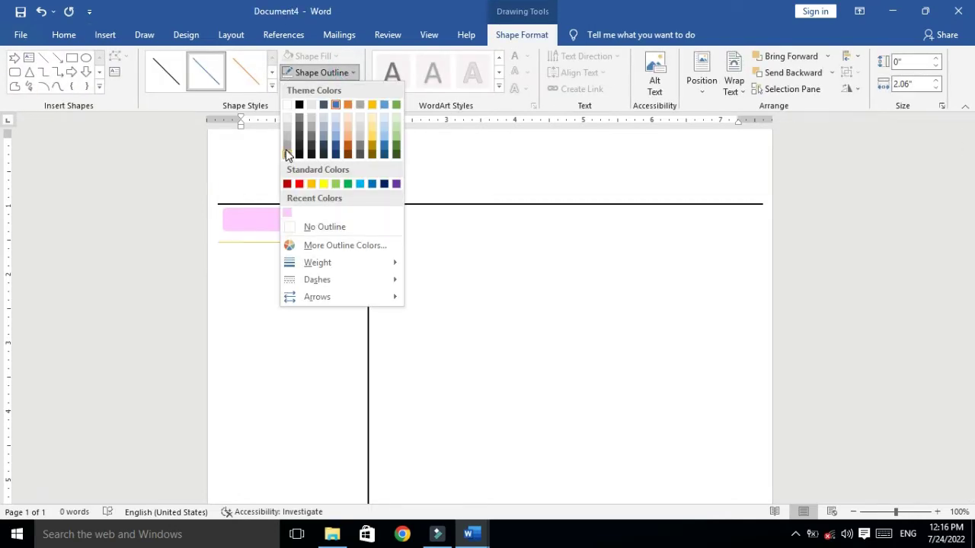
click(272, 87)
click(164, 188)
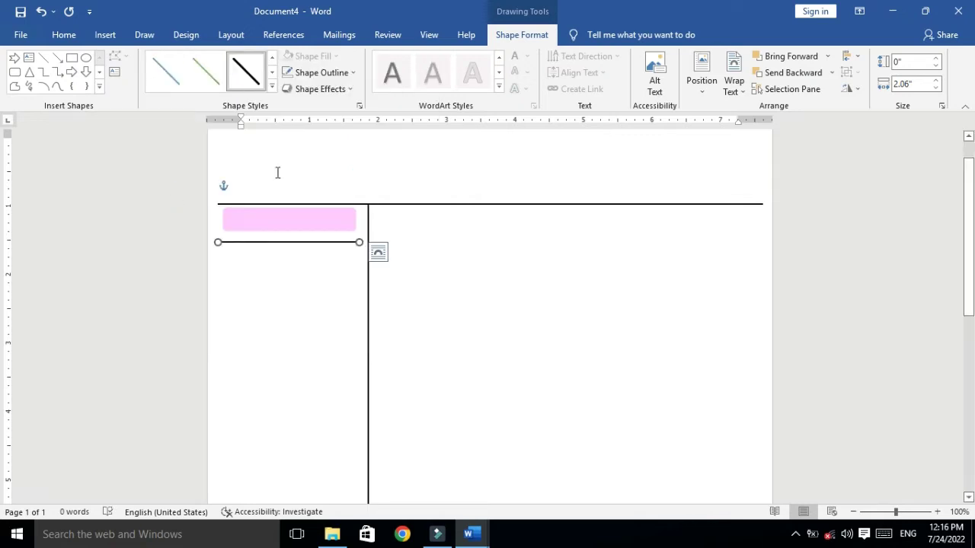
click(272, 87)
click(163, 150)
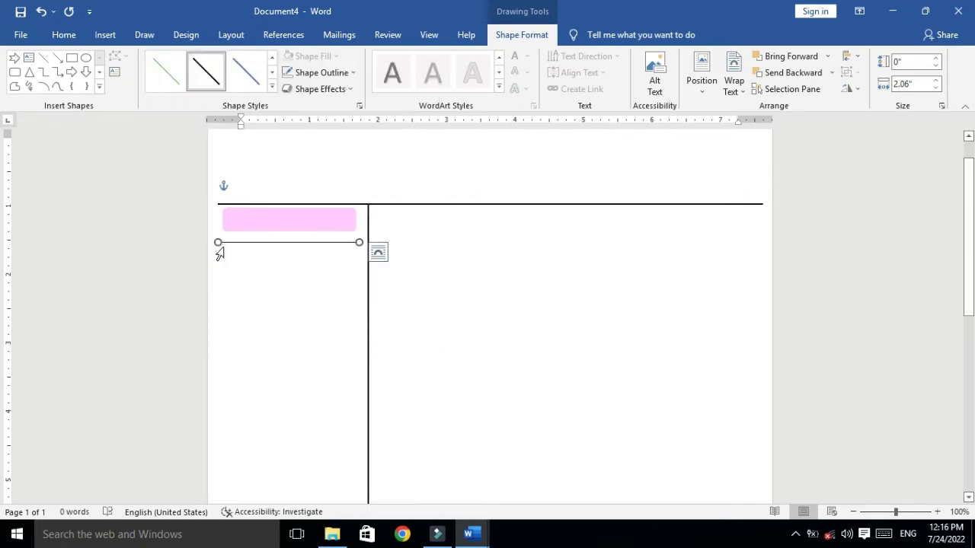
click(350, 73)
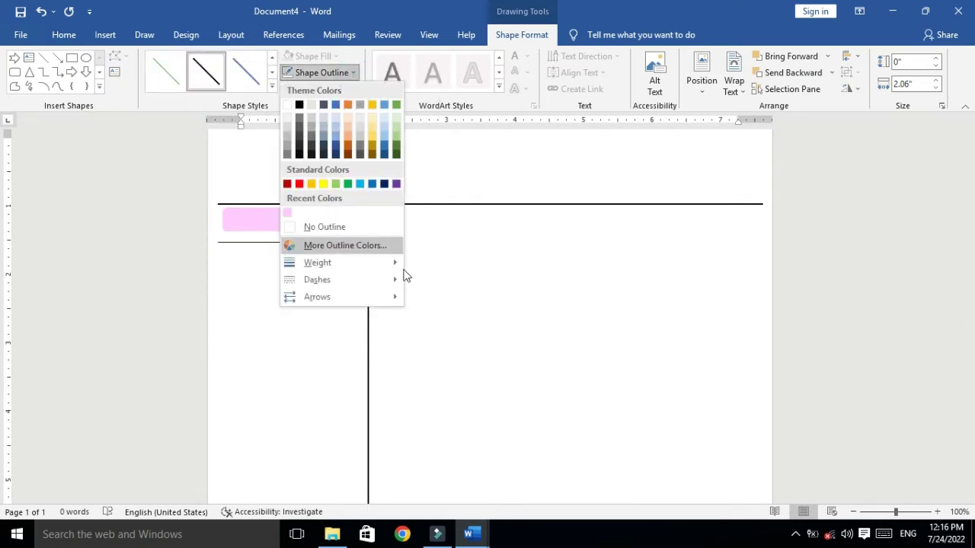
mouse_move(395, 263)
click(467, 326)
click(353, 73)
mouse_move(394, 279)
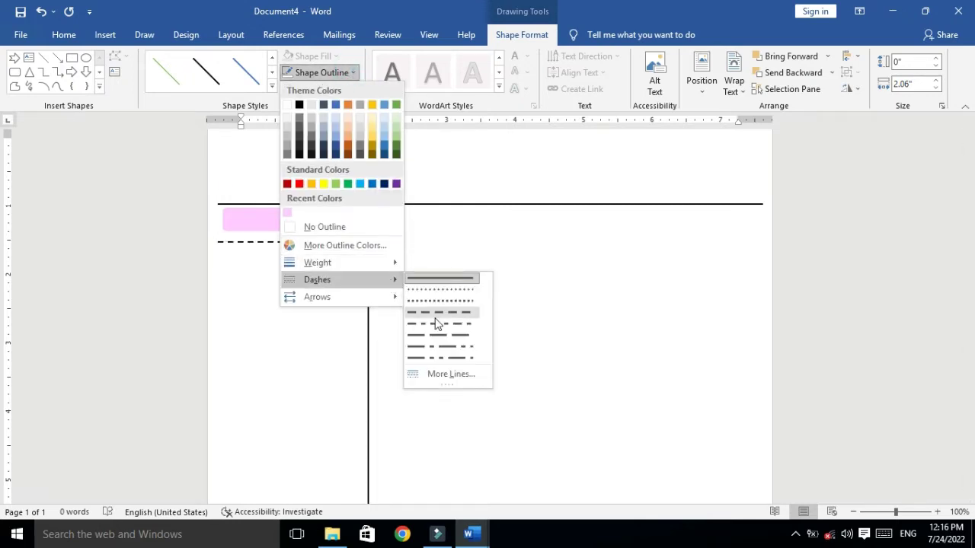
click(441, 315)
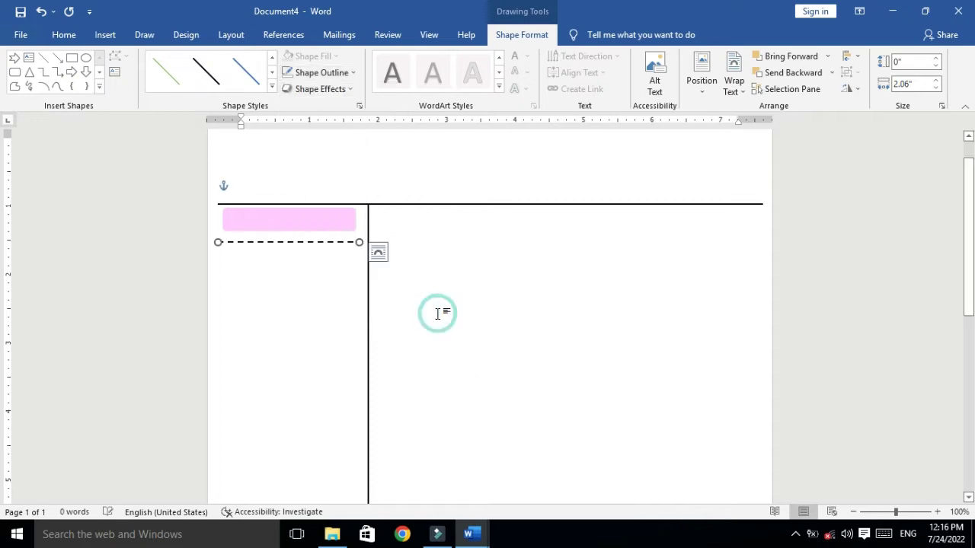
- Paste three copies of the dashed line, nudging each into a stack below the original
key(ctrl+v)
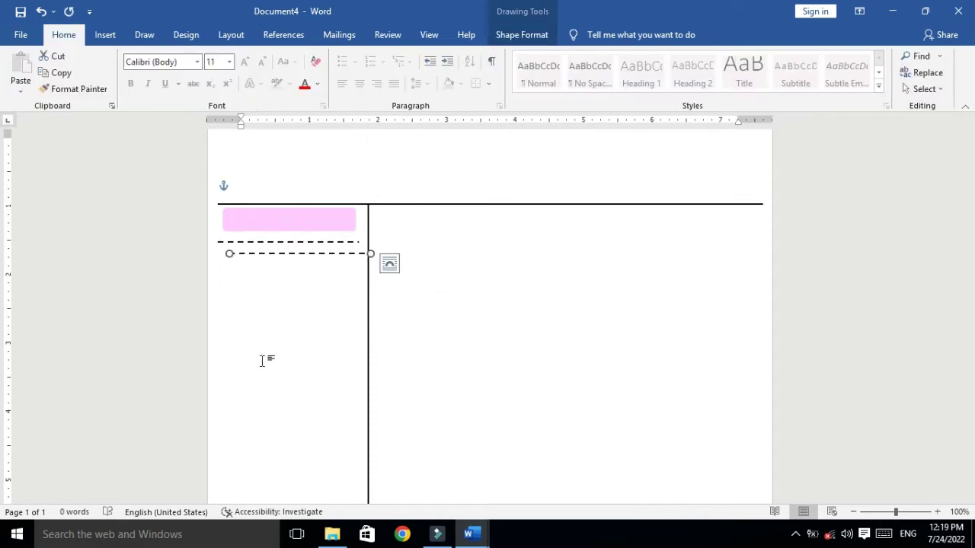
key(Down)
key(Left)
key(ctrl+v)
key(Down)
key(Down)
key(Left)
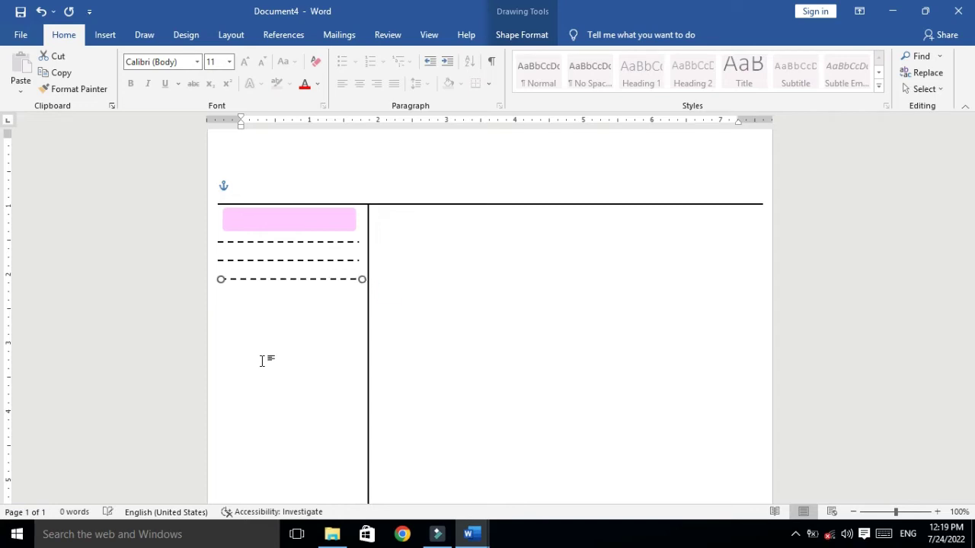
key(ctrl+v)
key(Down)
key(Down)
key(Up)
key(Left)
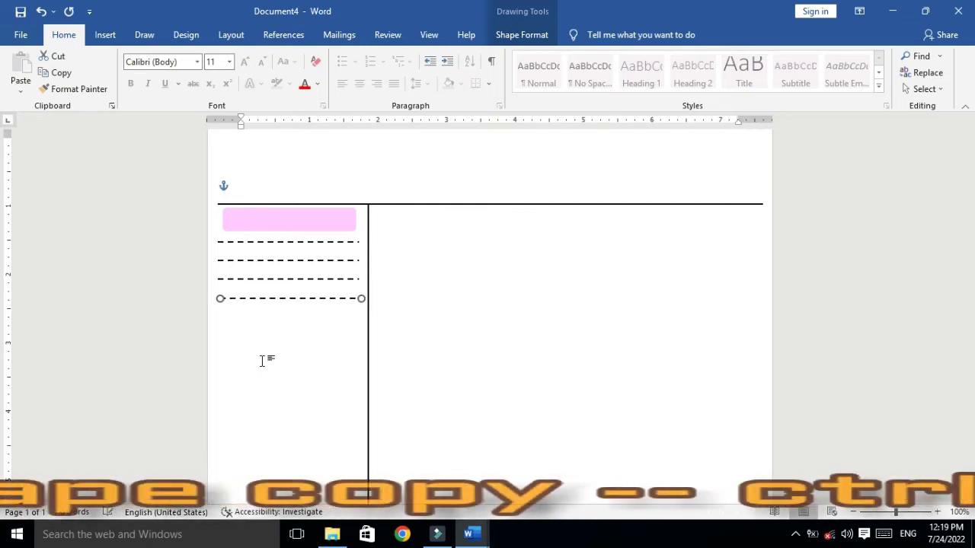
key(Left)
key(Left)
key(Right)
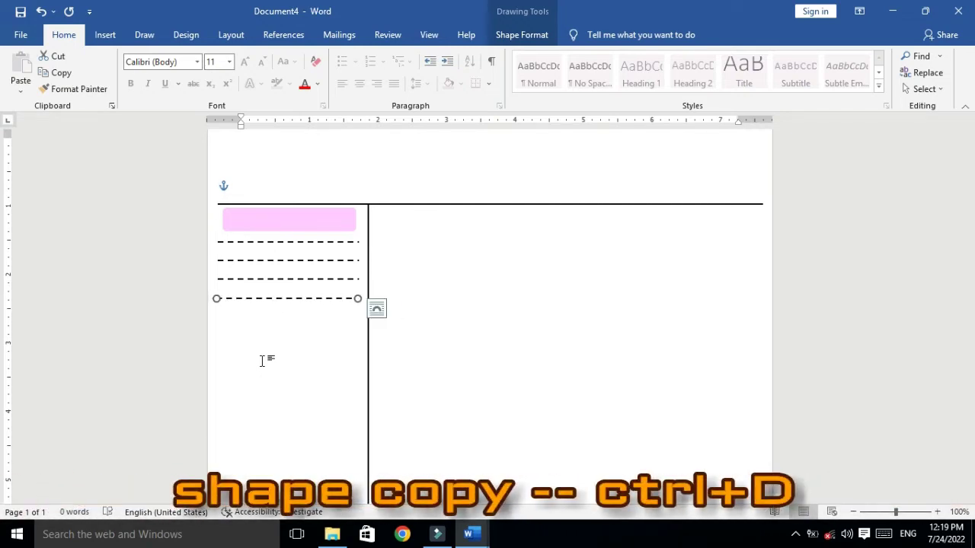
- Duplicate the line four more times with Ctrl+D, aligning each to complete eight lines
key(ctrl+d)
key(Left)
key(Left)
key(Left)
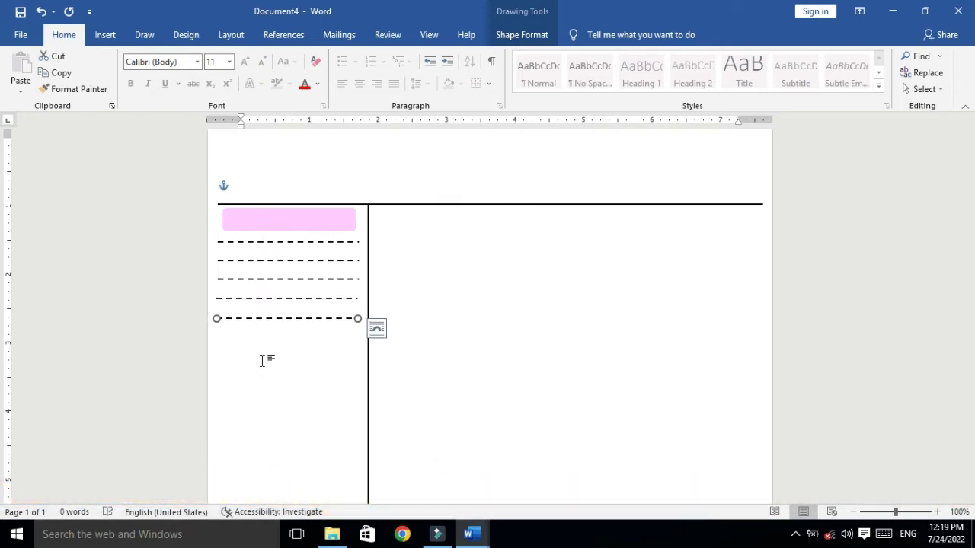
key(ctrl+d)
key(Down)
key(Down)
key(Down)
key(Down)
key(Left)
key(Left)
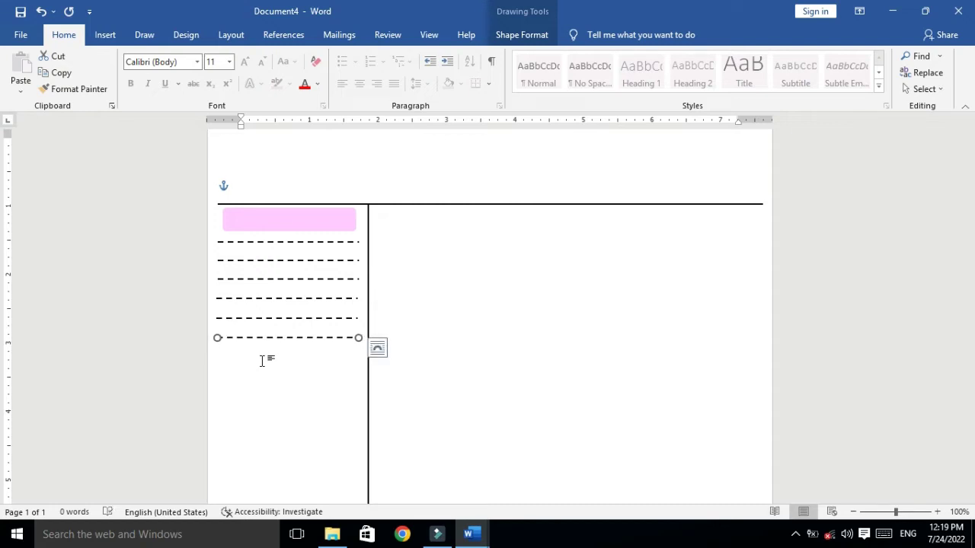
key(ctrl+d)
key(Down)
key(Down)
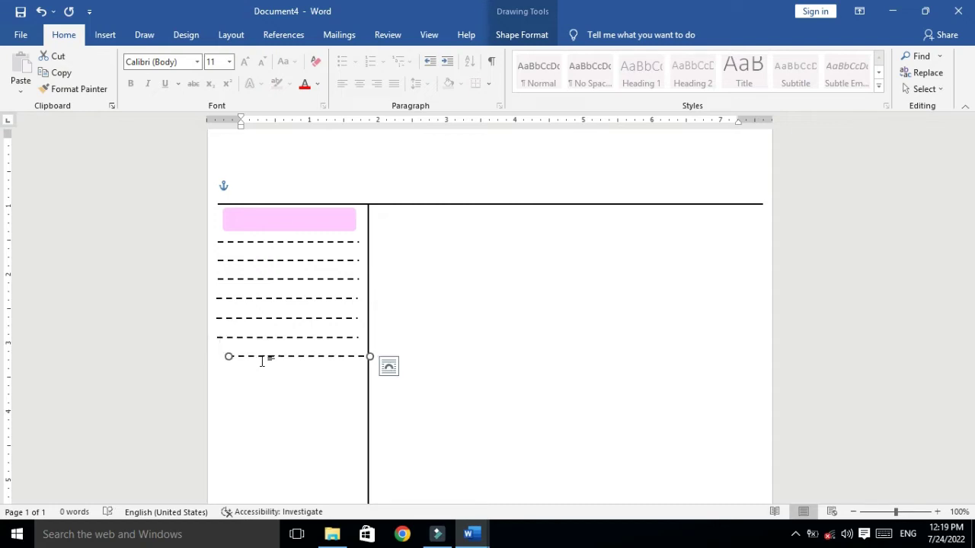
key(Left)
key(Left)
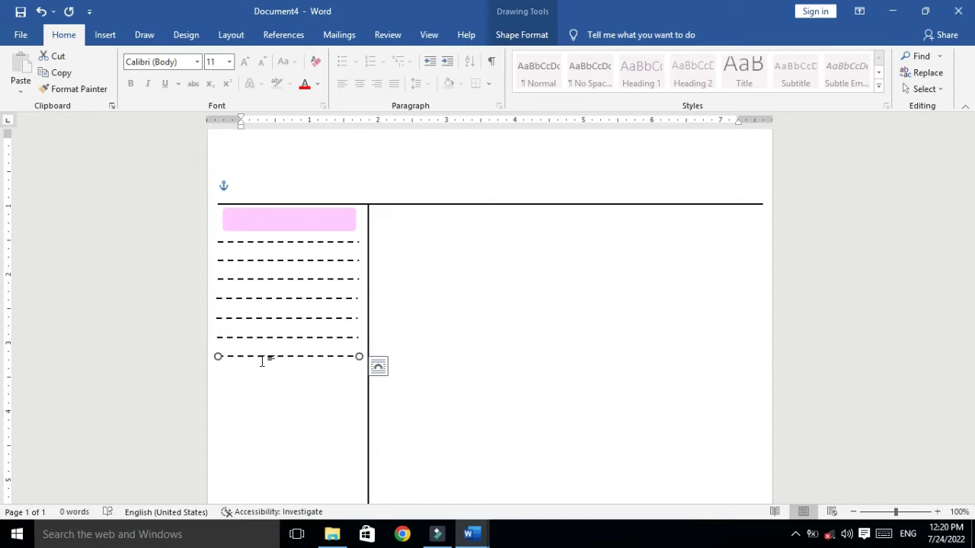
key(ctrl+d)
key(Down)
key(Left)
key(Left)
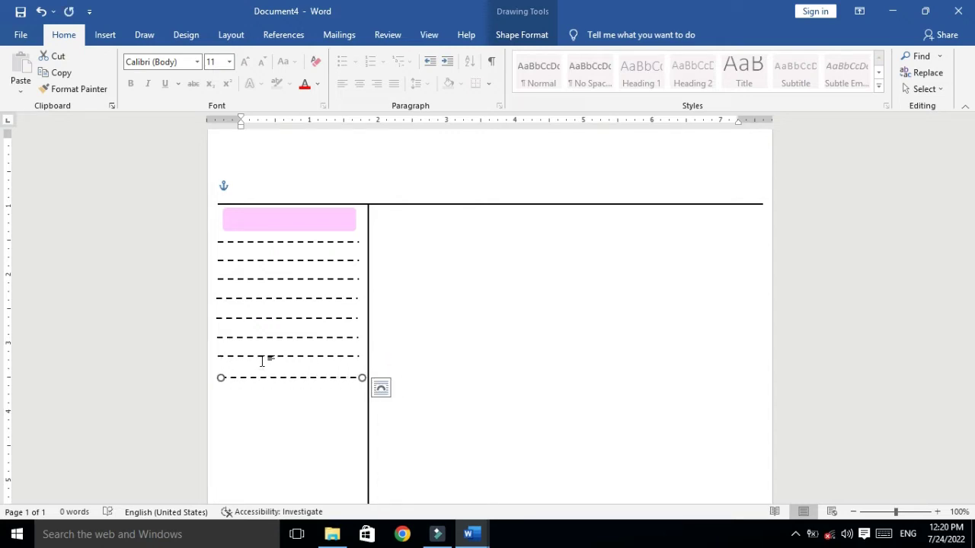
key(ctrl+Left)
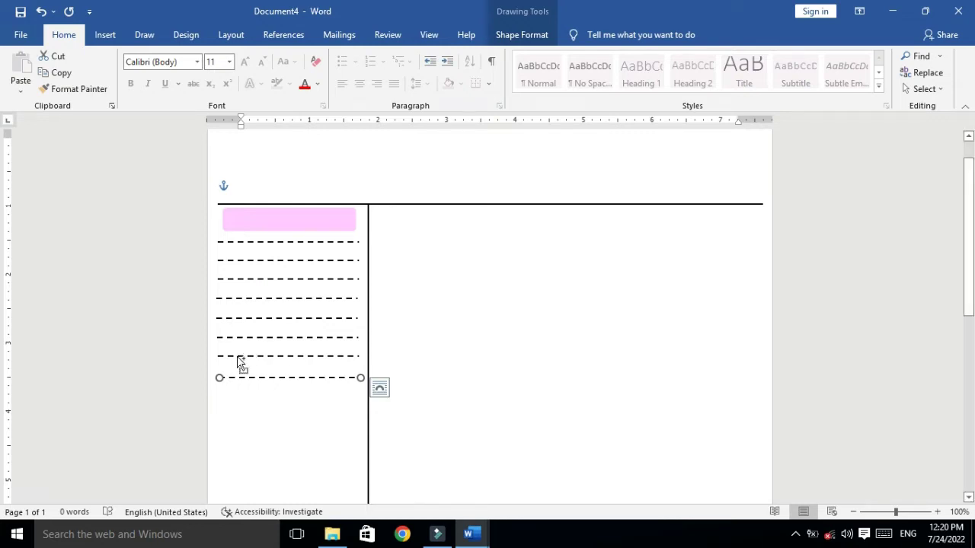
- Select the dashed lines, align them center, and nudge them back into the left column
shift+click(233, 356)
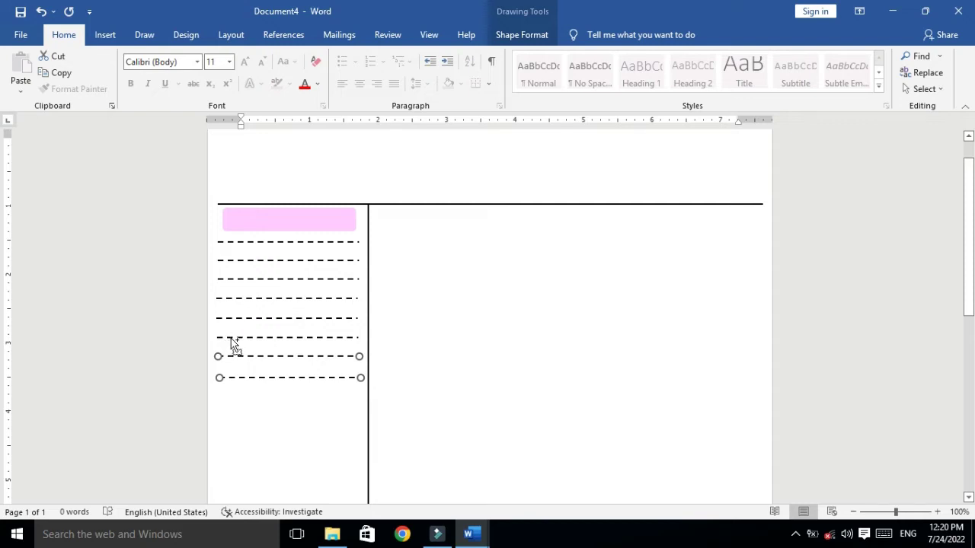
shift+click(227, 318)
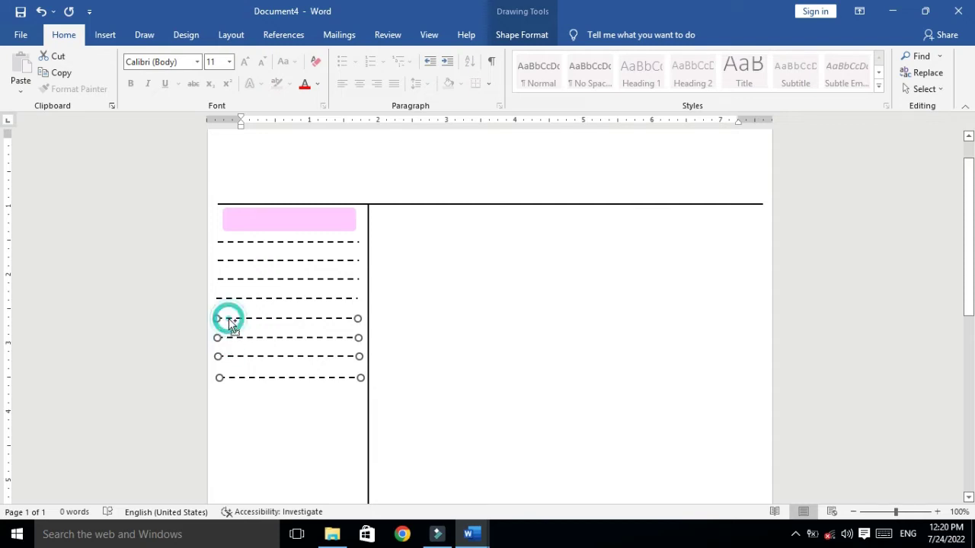
shift+click(228, 299)
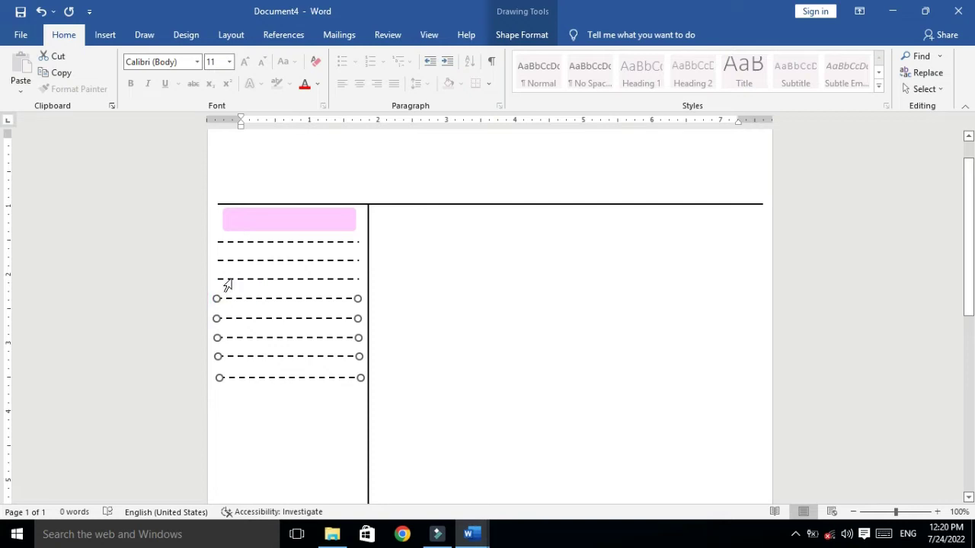
shift+click(230, 278)
shift+click(225, 261)
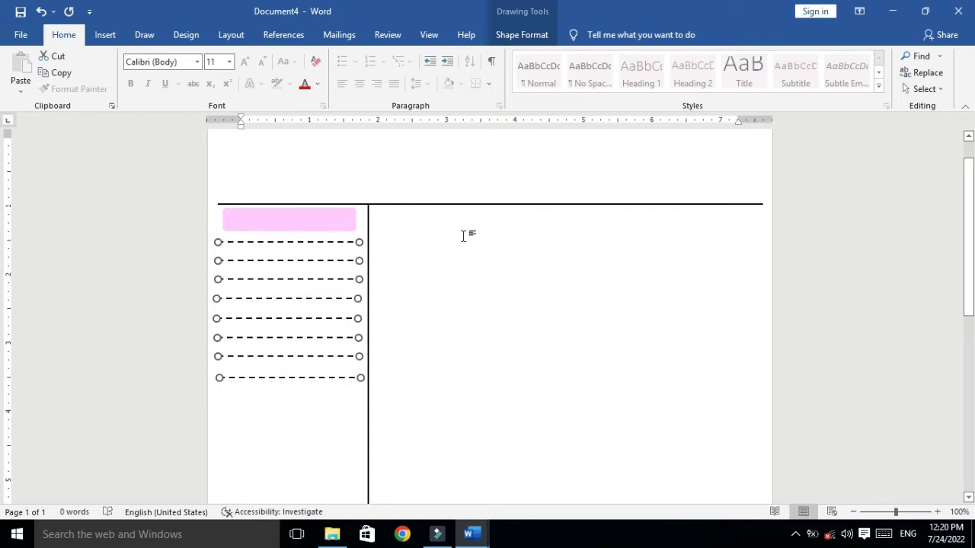
click(521, 35)
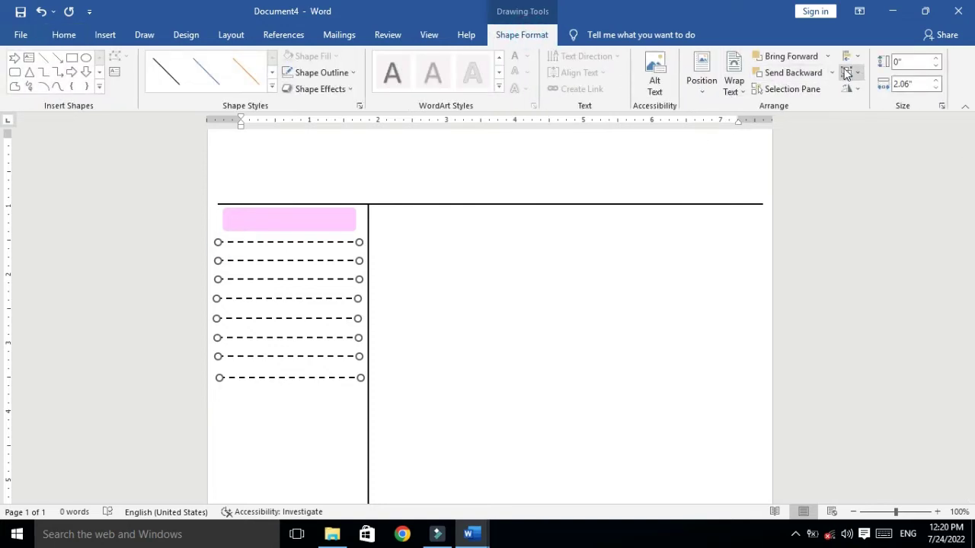
click(846, 72)
click(872, 91)
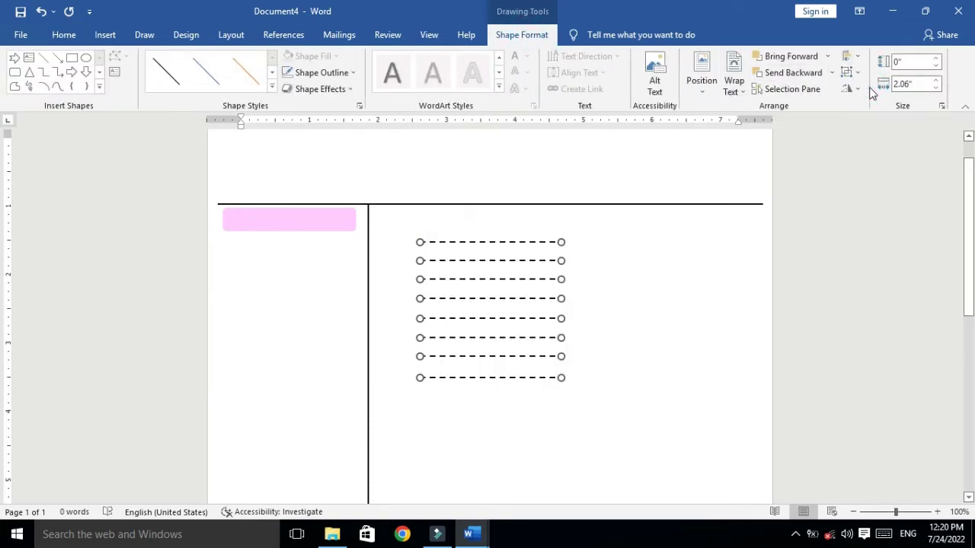
key(Left)
key(Left)
key(Left)
key(Left)
key(Left)
key(Left)
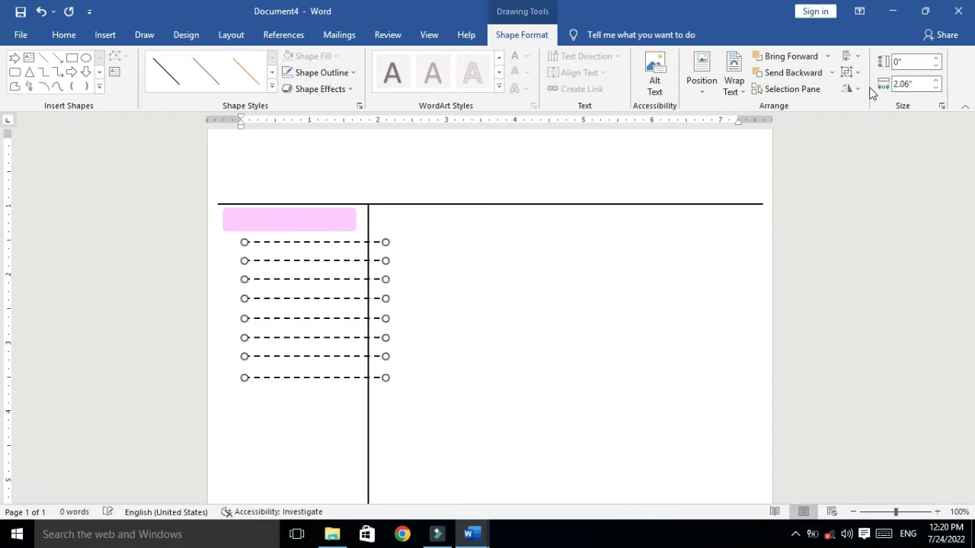
key(Left)
key(Left)
key(Left)
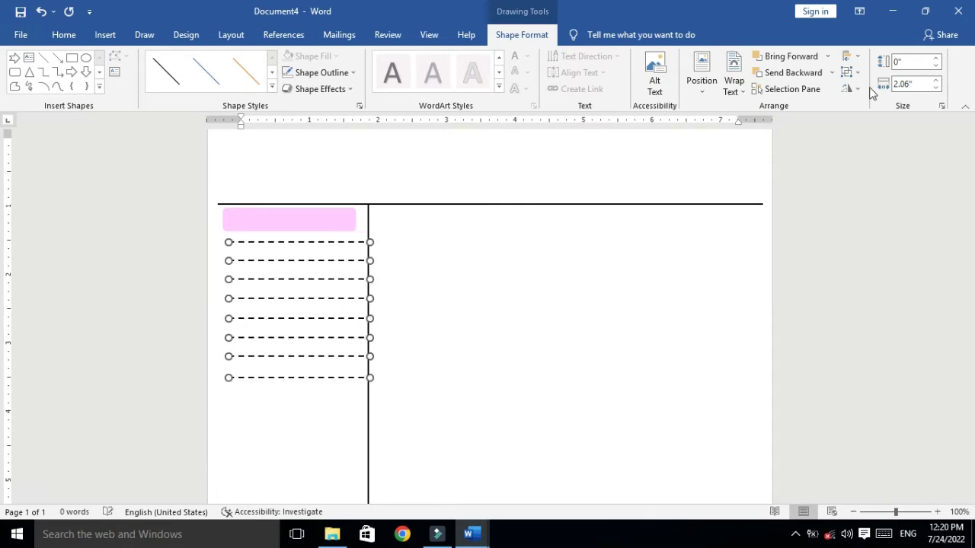
key(Left)
key(Down)
key(Down)
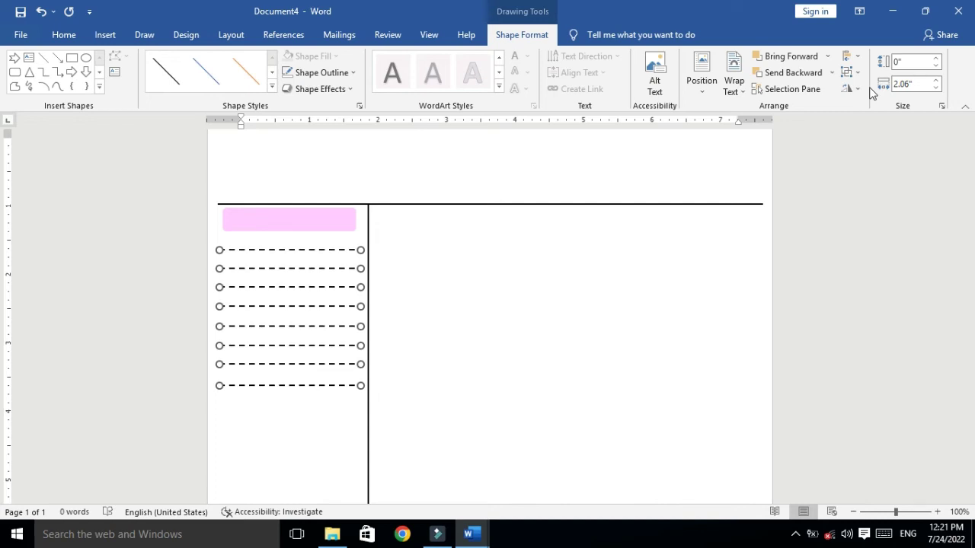
- Duplicate the set of dashed lines and position the copies stacked in the right section
key(ctrl+d)
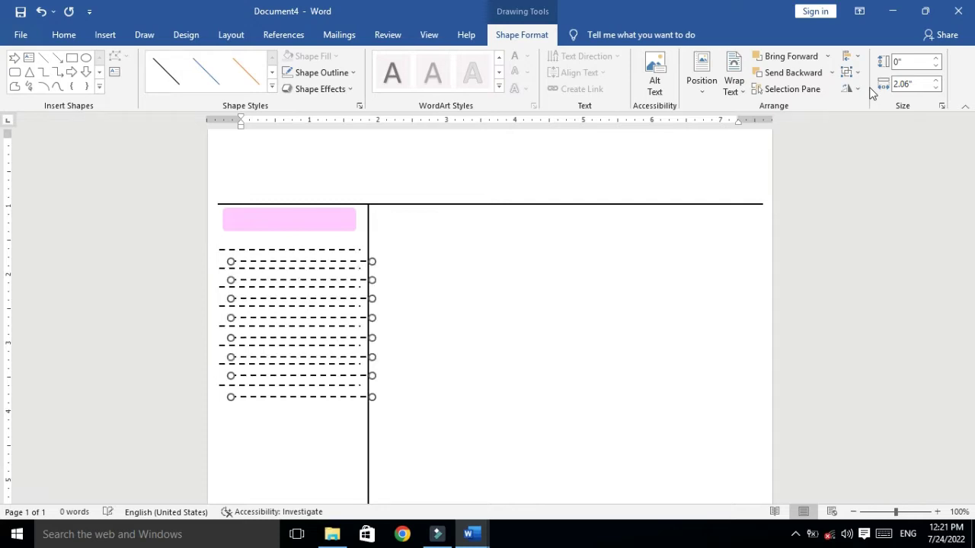
key(Right)
key(Right)
key(Right)
key(Right)
key(Right)
key(Right)
key(Right)
key(Right)
key(Right)
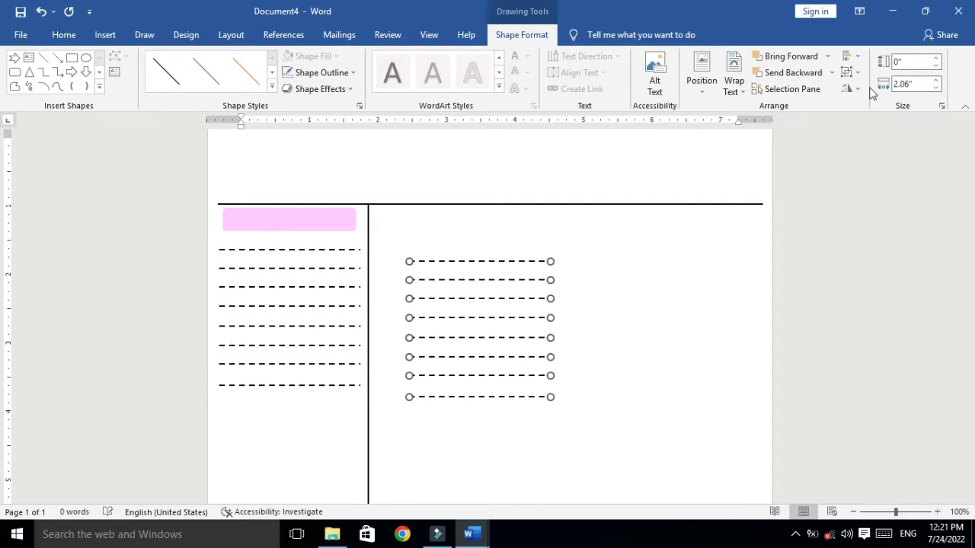
key(Right)
key(Right)
key(Right)
click(870, 88)
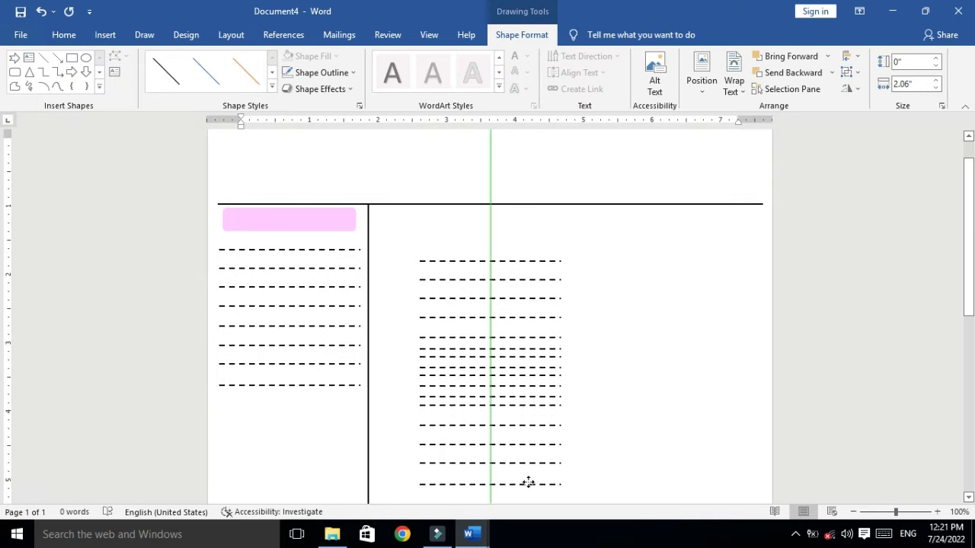
mouse_move(523, 435)
mouse_down()
mouse_move(553, 478)
mouse_move(675, 474)
mouse_up()
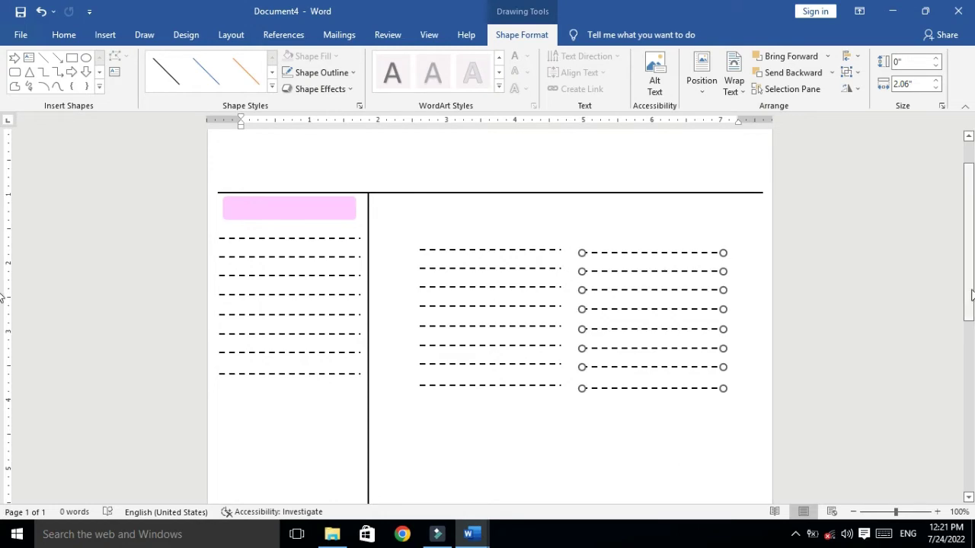
scroll(3, 341, down, 3)
key(ctrl+z)
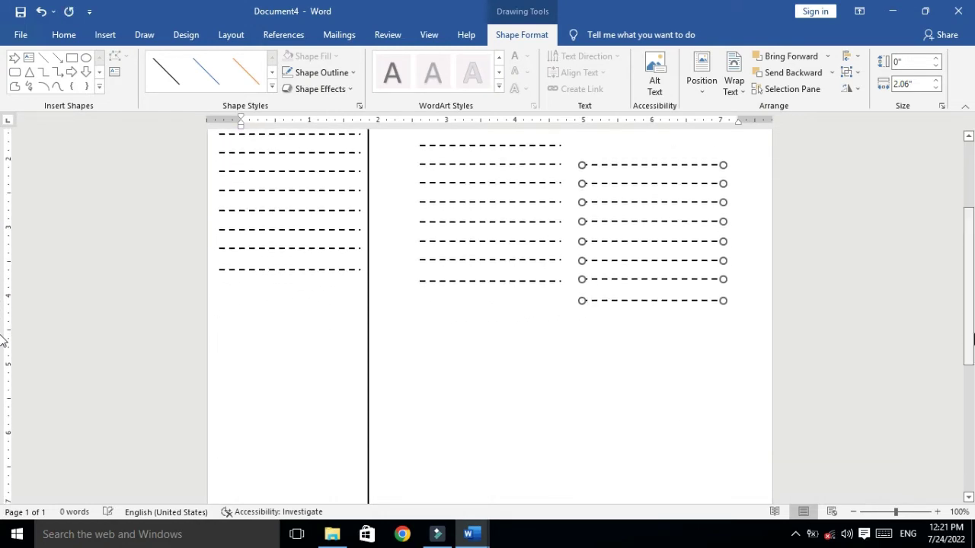
key(Left)
key(Left)
key(Left)
key(Left)
key(Left)
key(Left)
key(Left)
key(Left)
key(Left)
key(Right)
key(Right)
key(Right)
key(Right)
key(Right)
key(Up)
key(Up)
key(Up)
key(Up)
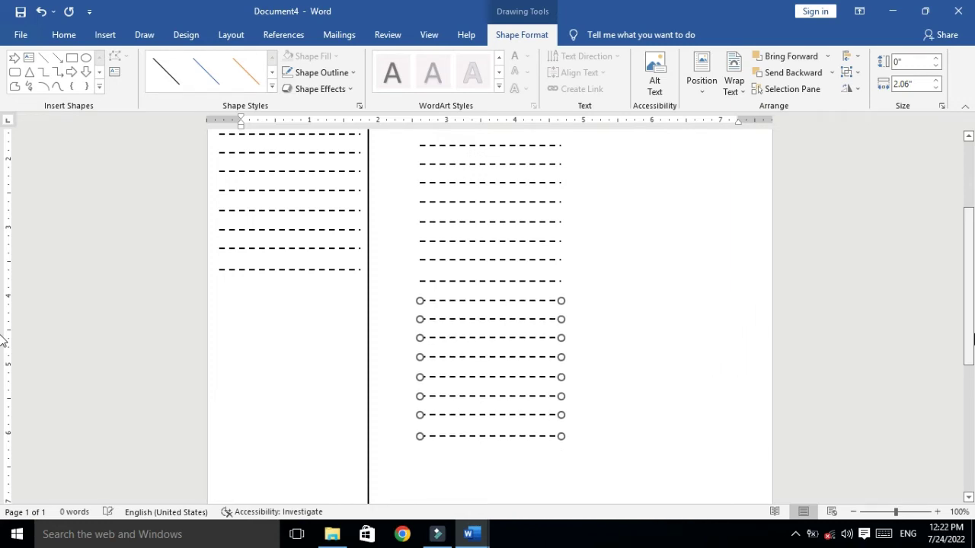
key(Escape)
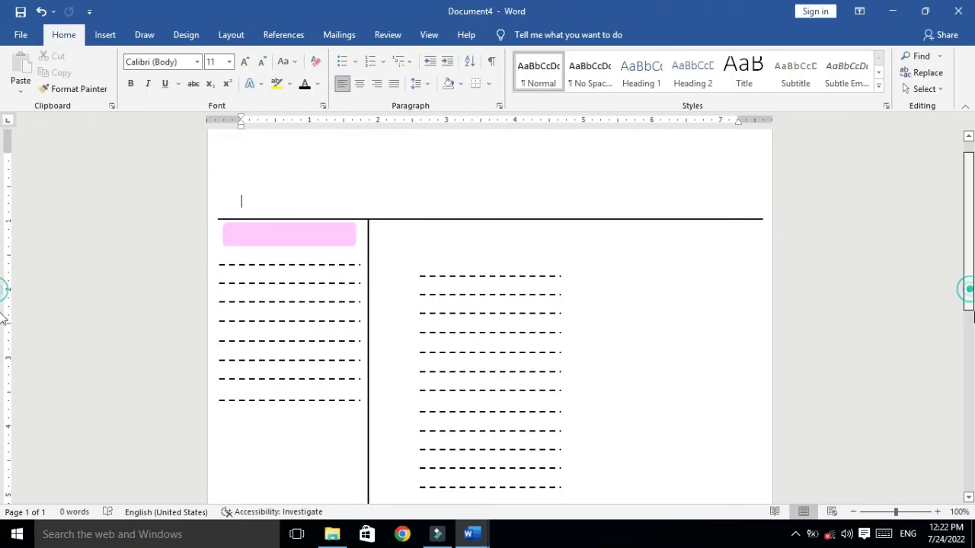
- Switch to Select Objects mode and try box-selecting the right column's dashed lines
scroll(966, 276, down, 3)
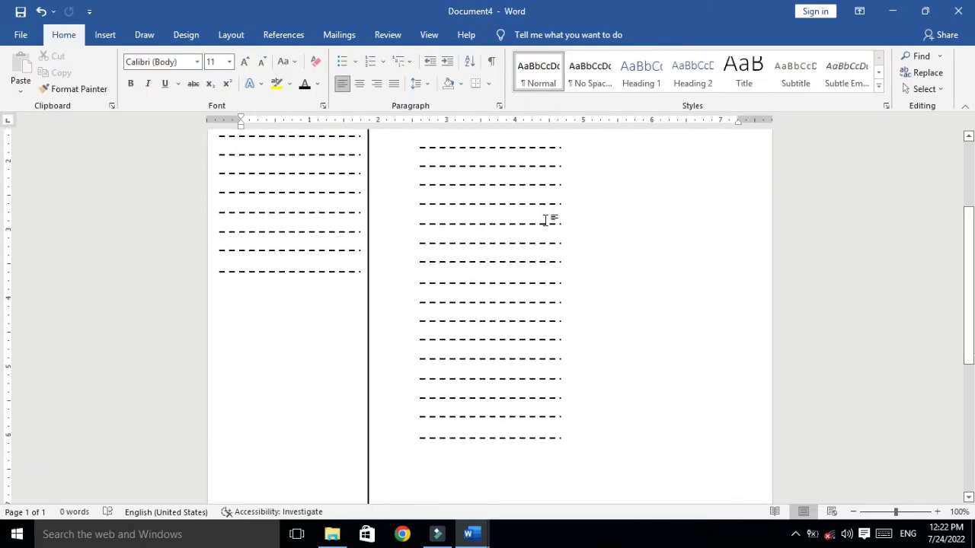
click(923, 89)
click(872, 125)
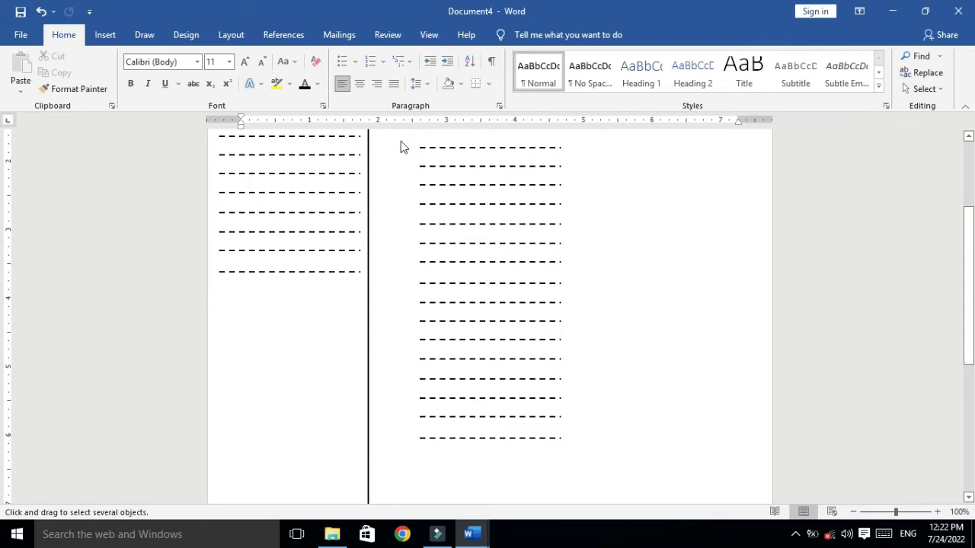
drag(399, 140, 509, 455)
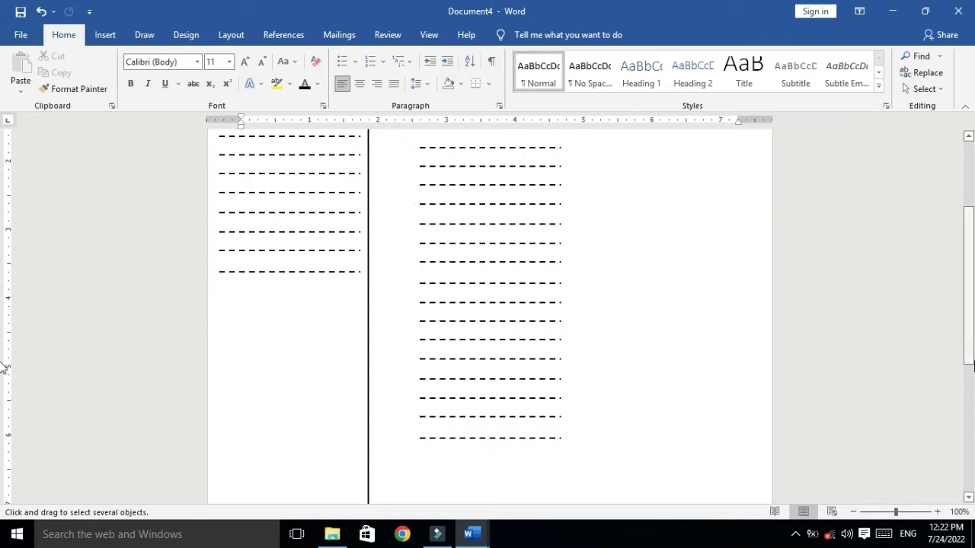
scroll(629, 322, up, 1)
- Select the top thirteen dashed lines in the right section one by one
click(472, 179)
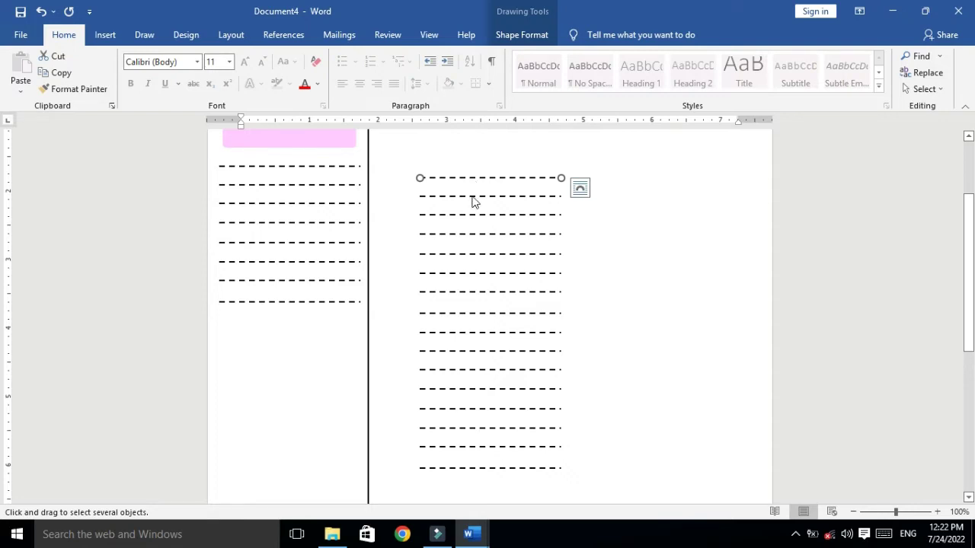
shift+click(473, 197)
shift+click(472, 216)
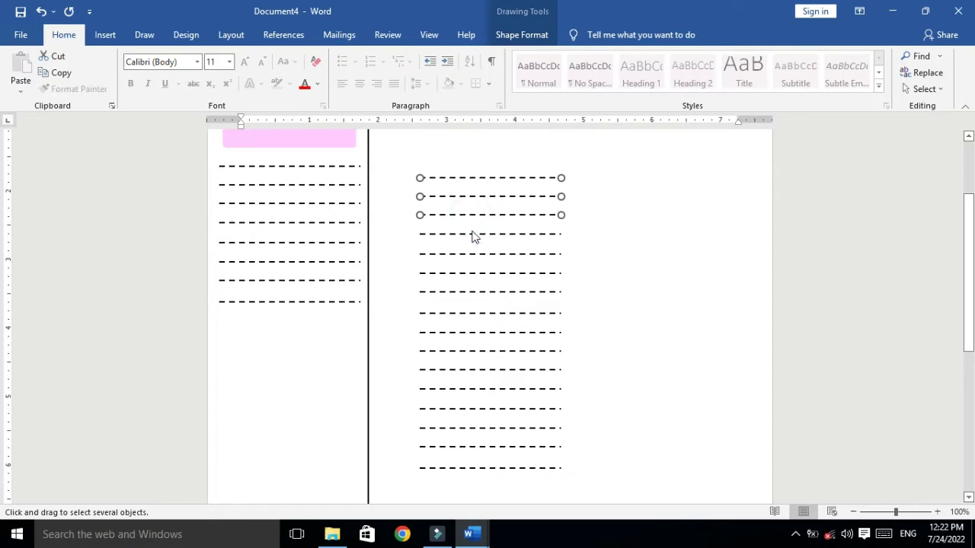
shift+click(473, 235)
shift+click(472, 254)
shift+click(473, 273)
shift+click(472, 291)
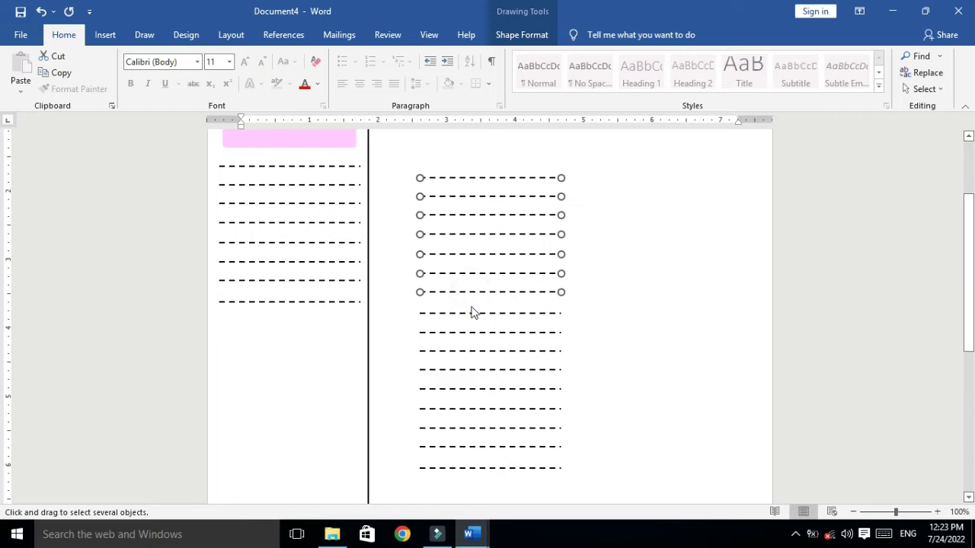
shift+click(475, 313)
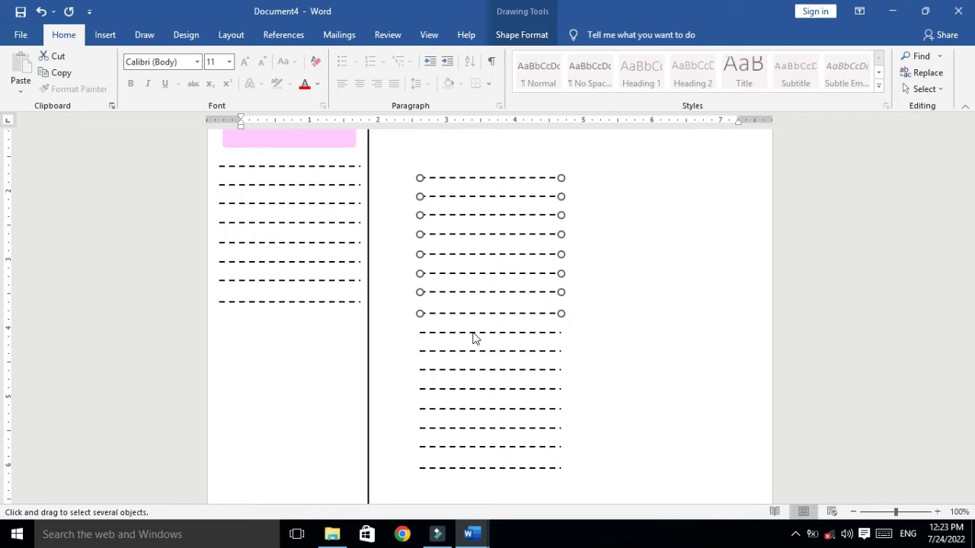
shift+click(472, 334)
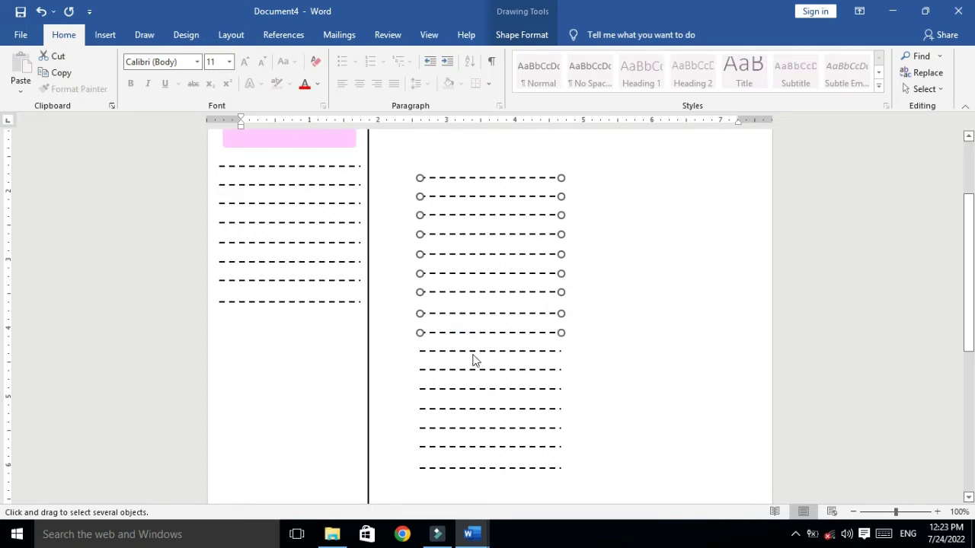
shift+click(472, 352)
shift+click(473, 370)
shift+click(474, 389)
shift+click(474, 409)
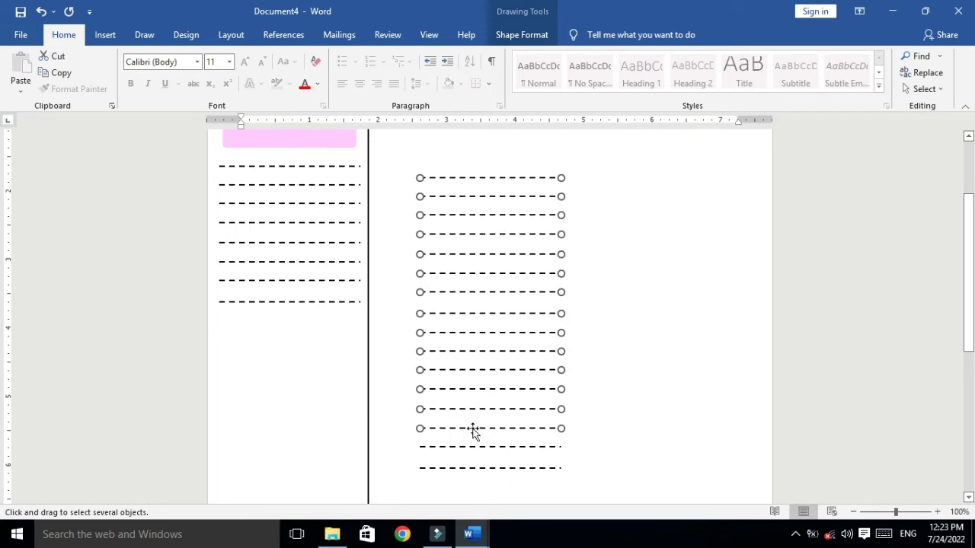
- Nudge the selected lines down, left and up to sit below the left column's list, then deselect
scroll(685, 320, down, 2)
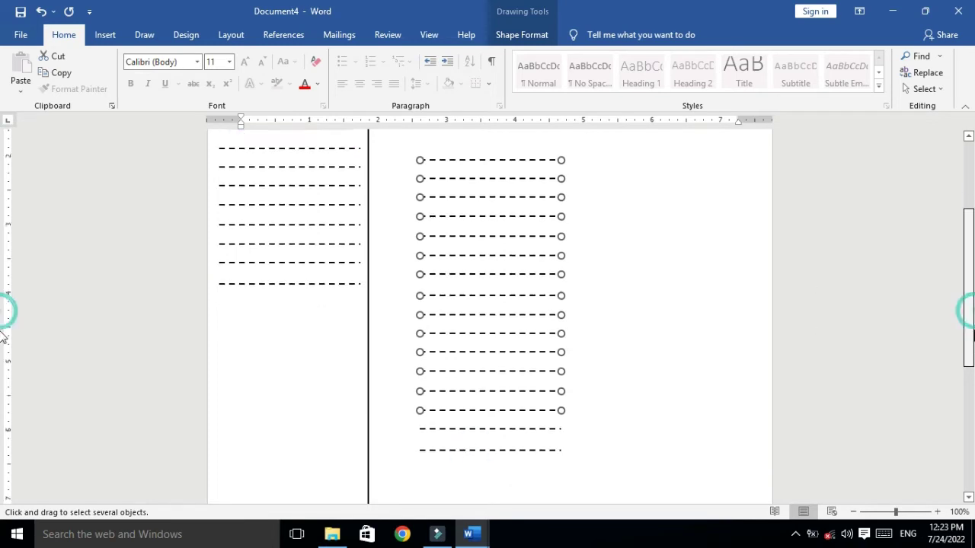
key(Down)
key(Down)
key(Down)
key(Down)
key(Down)
key(Down)
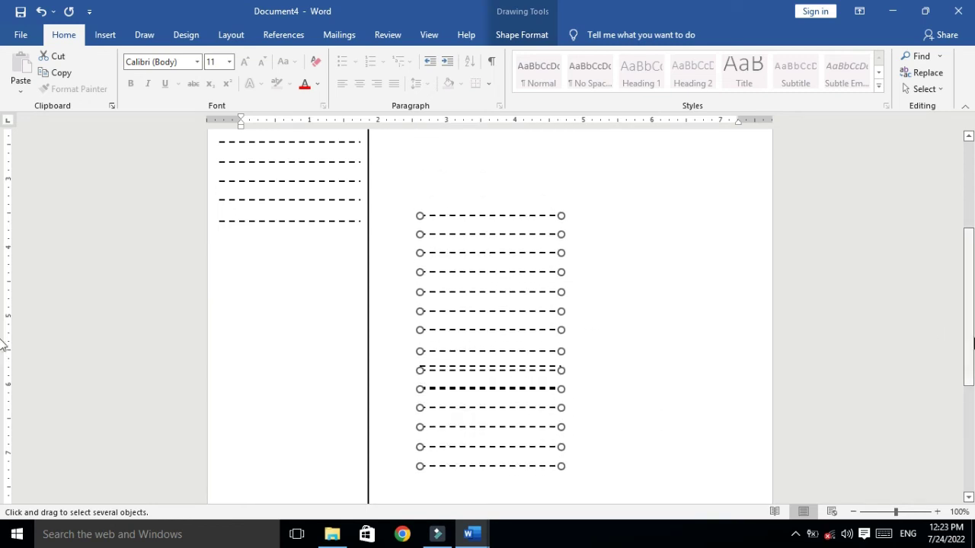
drag(972, 343, 972, 389)
key(Down)
key(Down)
key(Down)
key(Down)
key(Down)
key(Down)
key(Down)
key(Down)
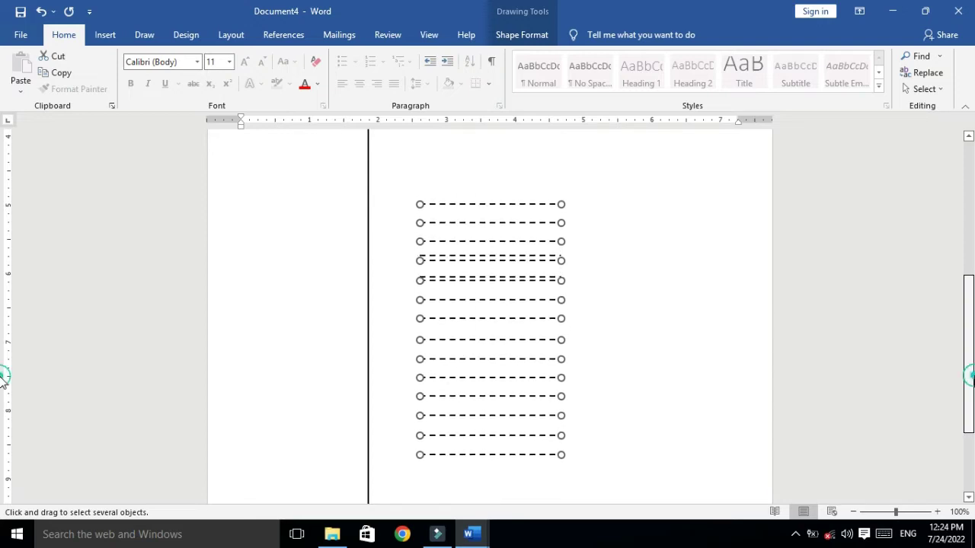
drag(973, 389, 970, 358)
key(Left)
key(Left)
key(Left)
key(Left)
key(Left)
key(Left)
key(Left)
key(Left)
key(Left)
key(Left)
key(Left)
key(Left)
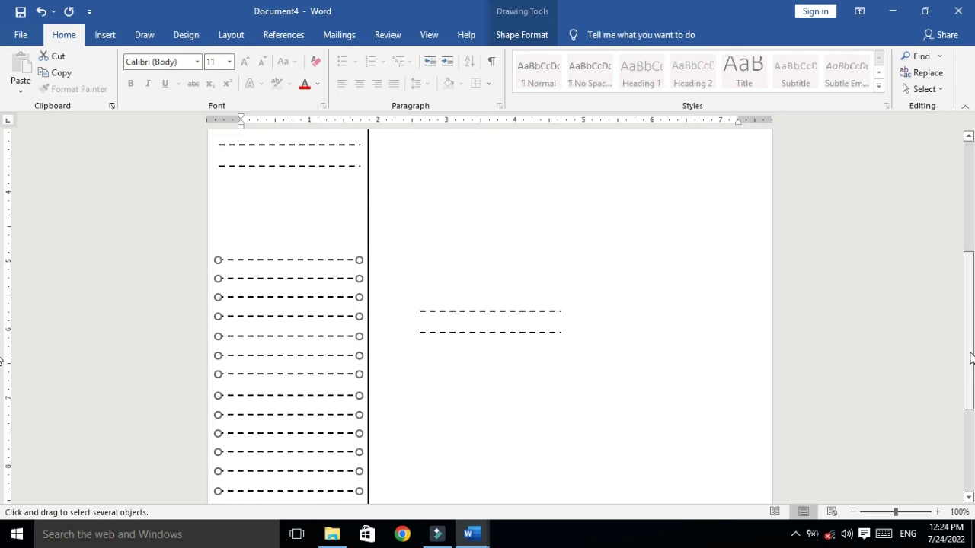
key(Up)
key(Up)
key(Up)
key(Up)
key(Up)
key(Up)
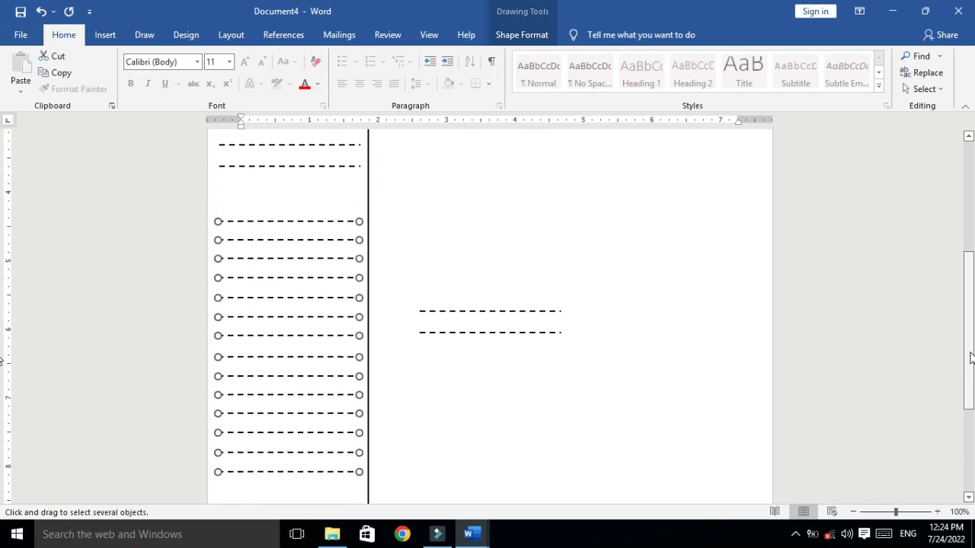
scroll(971, 358, down, 4)
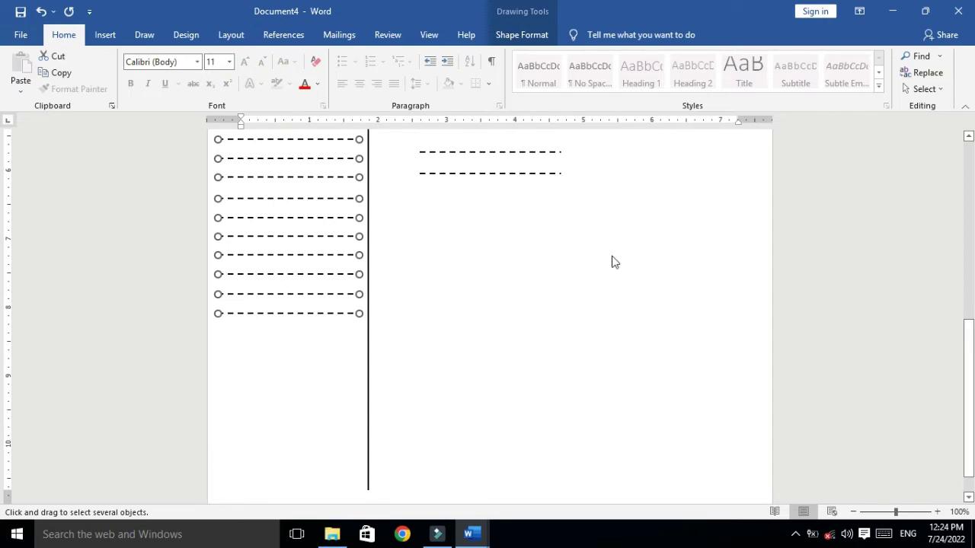
mouse_move(969, 354)
mouse_down()
mouse_move(971, 252)
mouse_move(972, 359)
mouse_up()
click(340, 351)
click(323, 351)
click(470, 330)
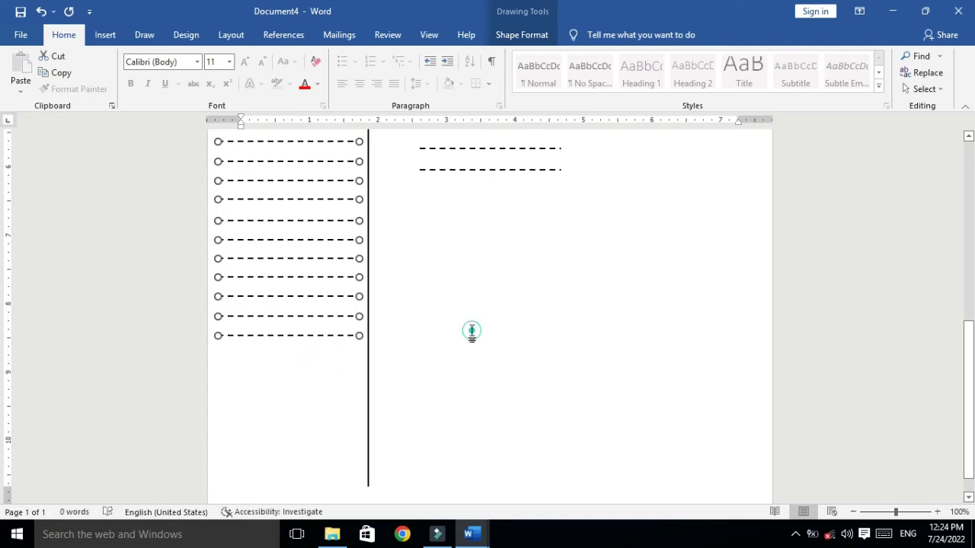
scroll(289, 337, up, 5)
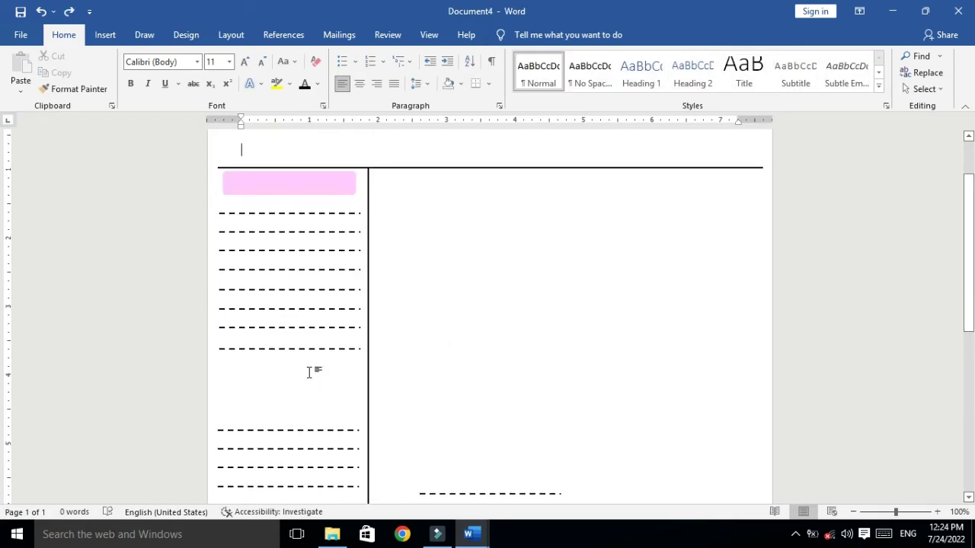
- Duplicate the pink heading box into the left column's gap between the dashed lines and fill it light green
click(313, 190)
mouse_move(320, 196)
mouse_down()
mouse_move(339, 180)
mouse_move(320, 380)
mouse_up()
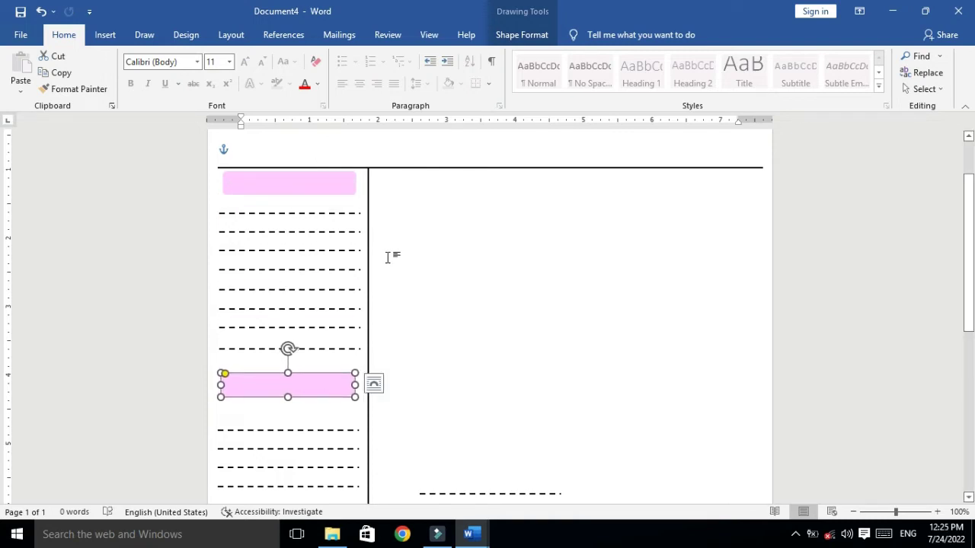
click(522, 34)
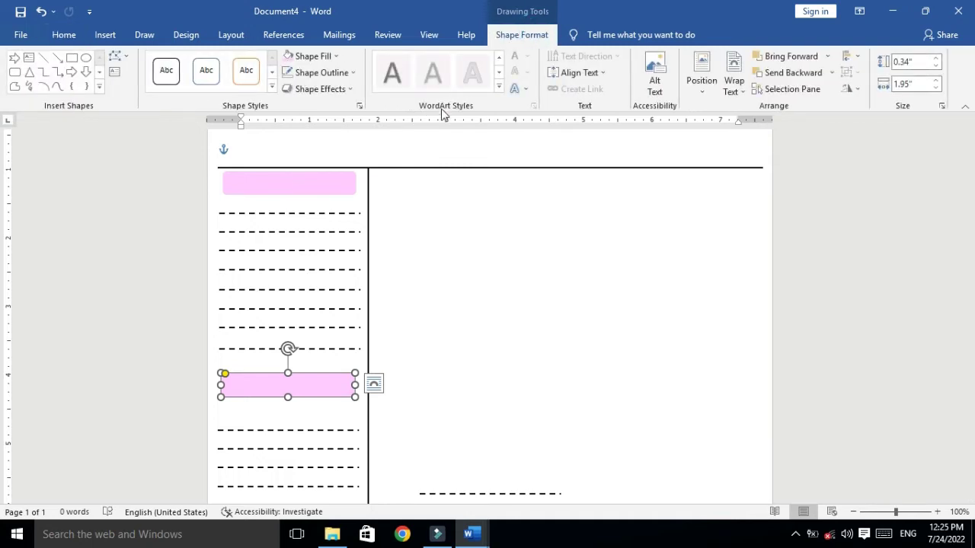
click(336, 56)
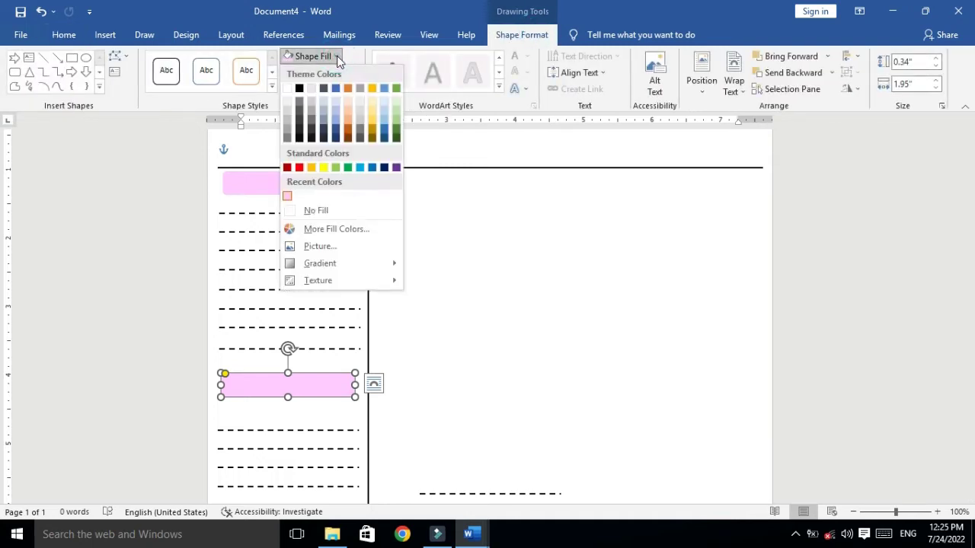
click(342, 230)
click(439, 225)
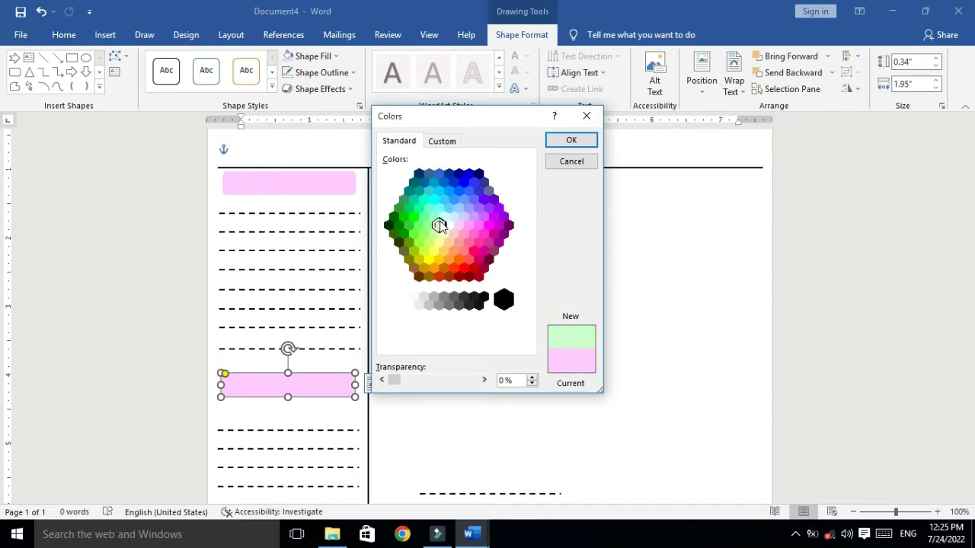
click(562, 141)
click(417, 415)
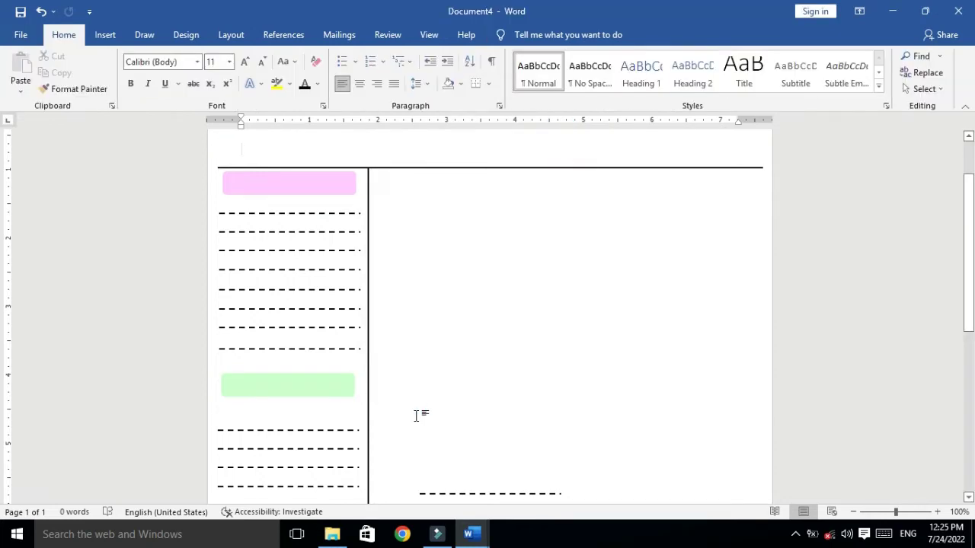
click(338, 390)
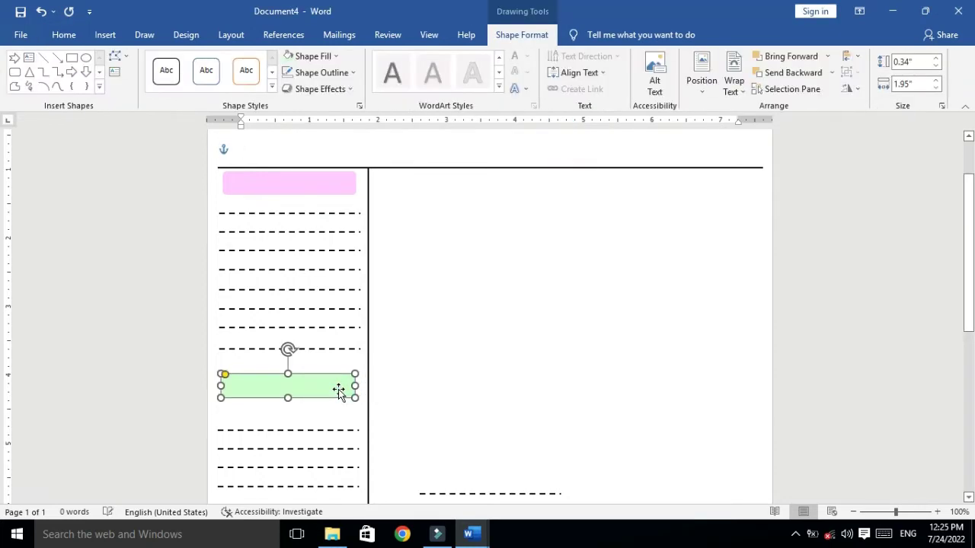
click(472, 396)
scroll(4, 393, down, 4)
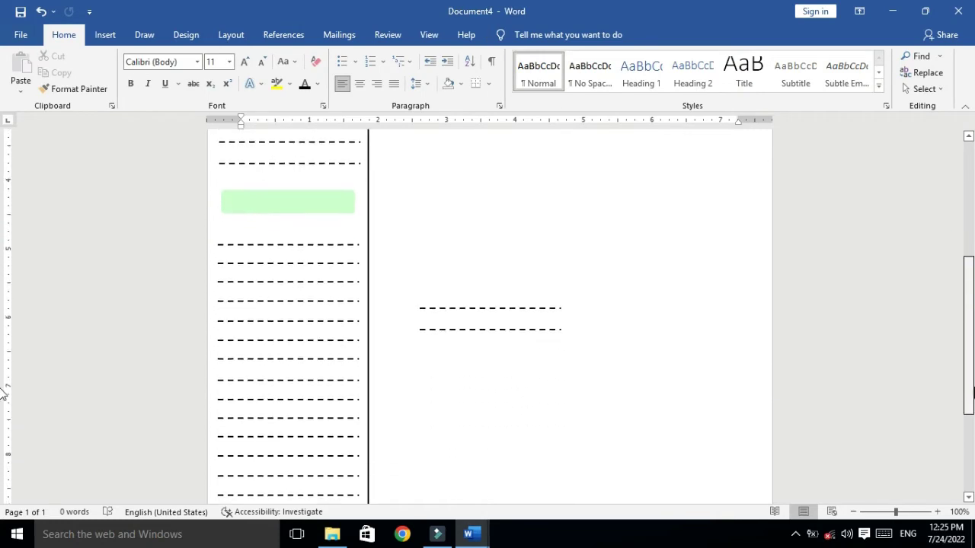
- Duplicate the two dashed lines in the right column just below them
scroll(4, 393, down, 3)
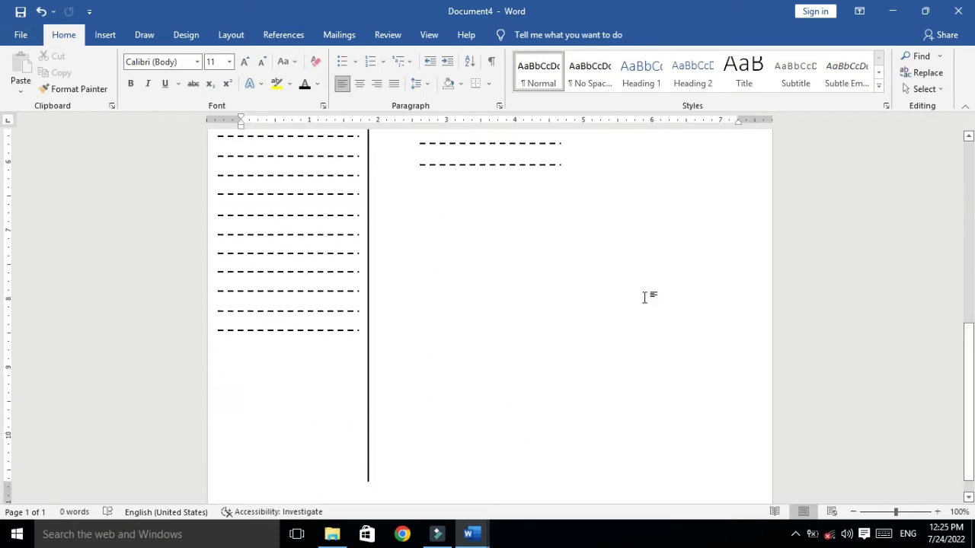
click(493, 166)
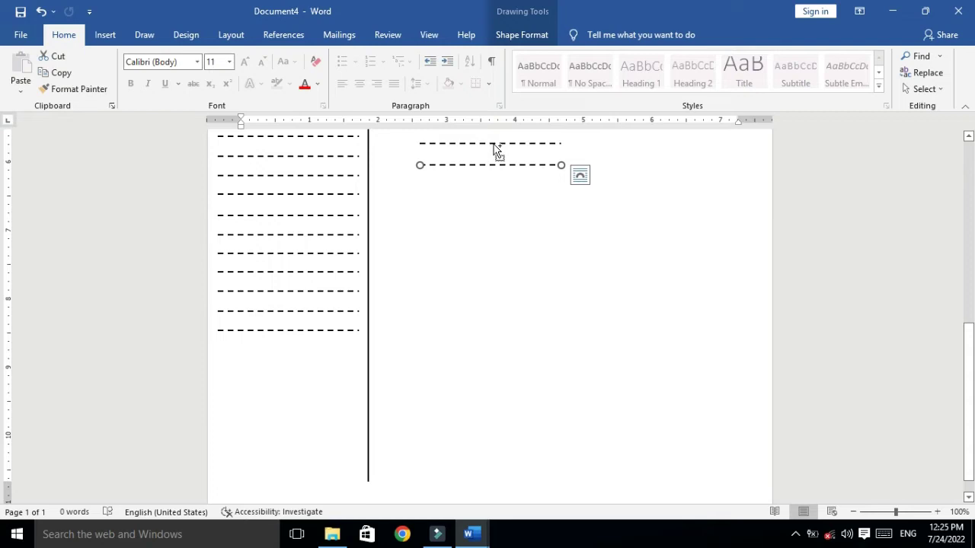
shift+click(493, 144)
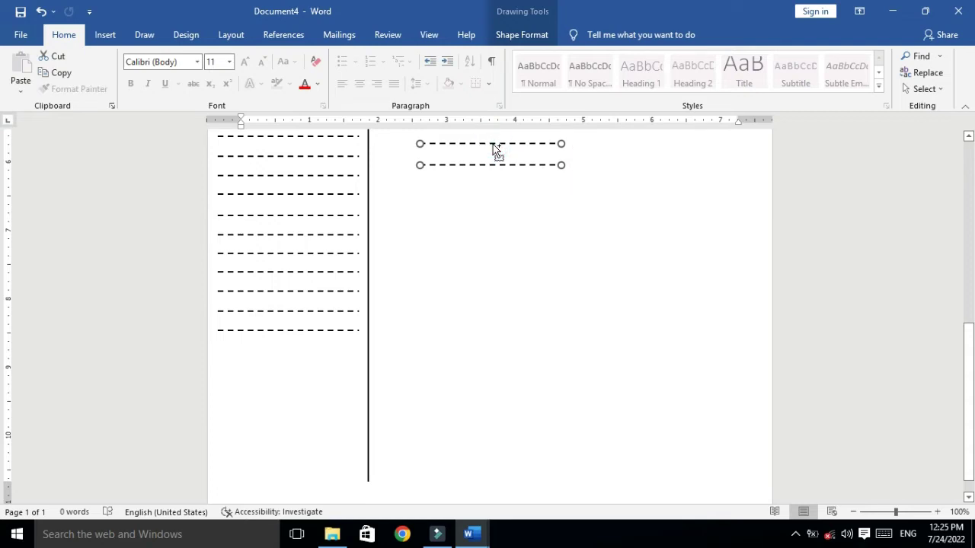
drag(493, 149, 494, 187)
click(493, 218)
scroll(493, 218, up, 5)
scroll(2, 366, down, 3)
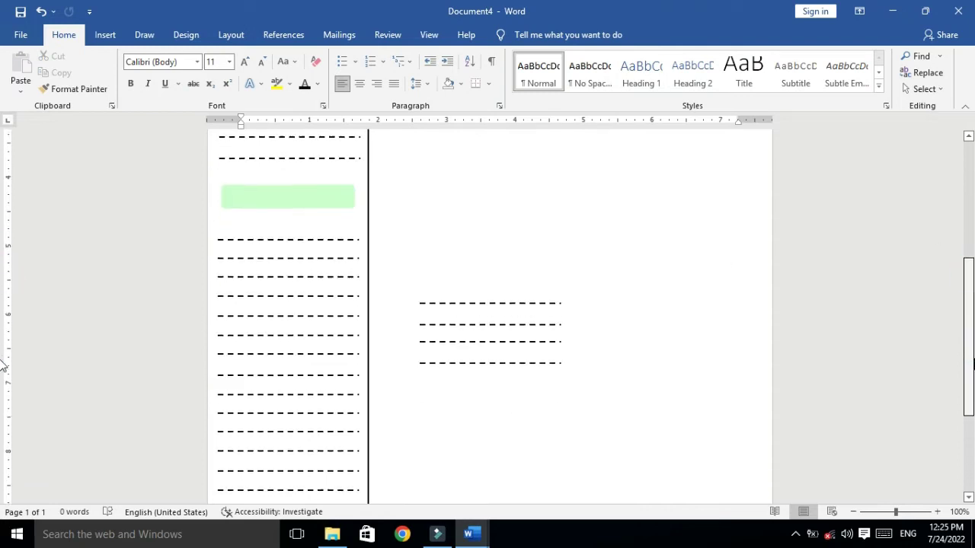
drag(971, 364, 971, 418)
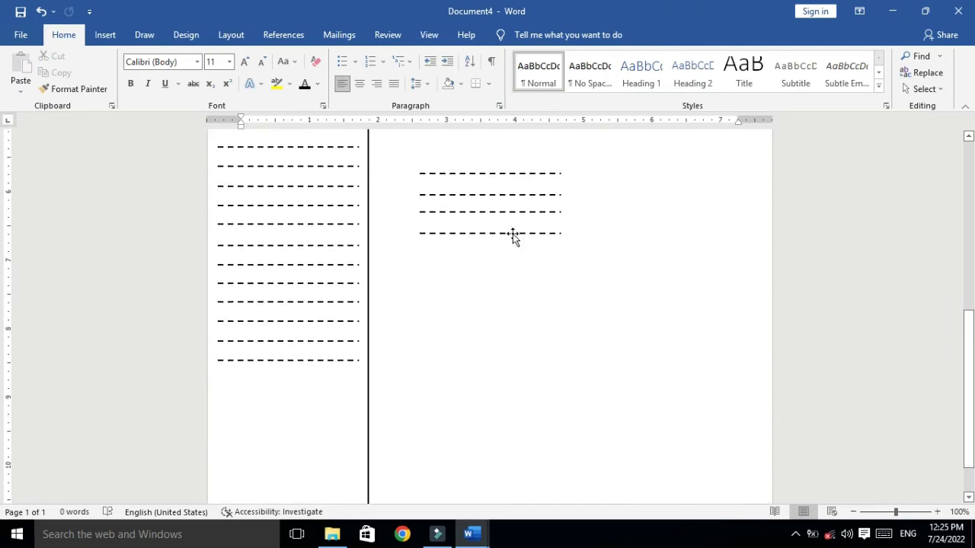
- Move the four dashed lines from the right column into the left column's lower stack
click(513, 233)
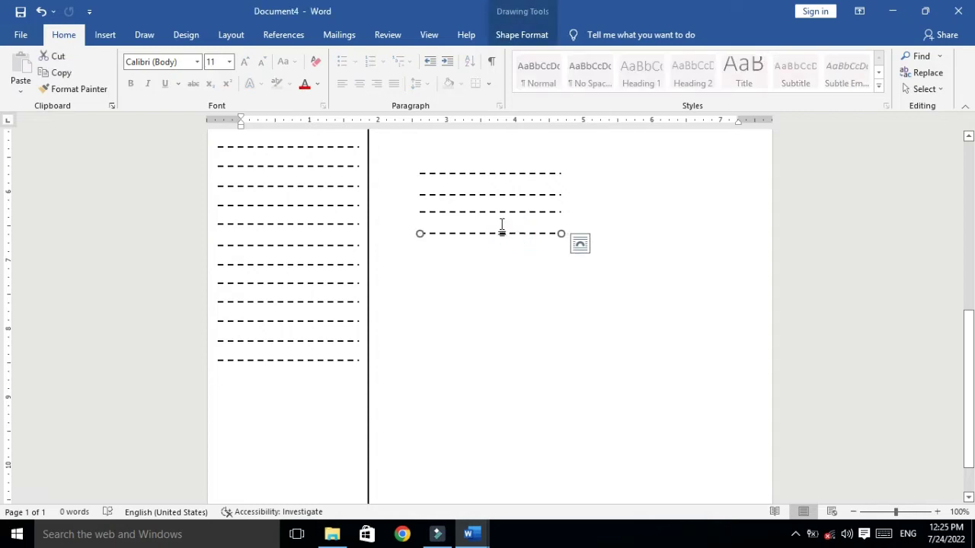
shift+click(502, 213)
shift+click(502, 195)
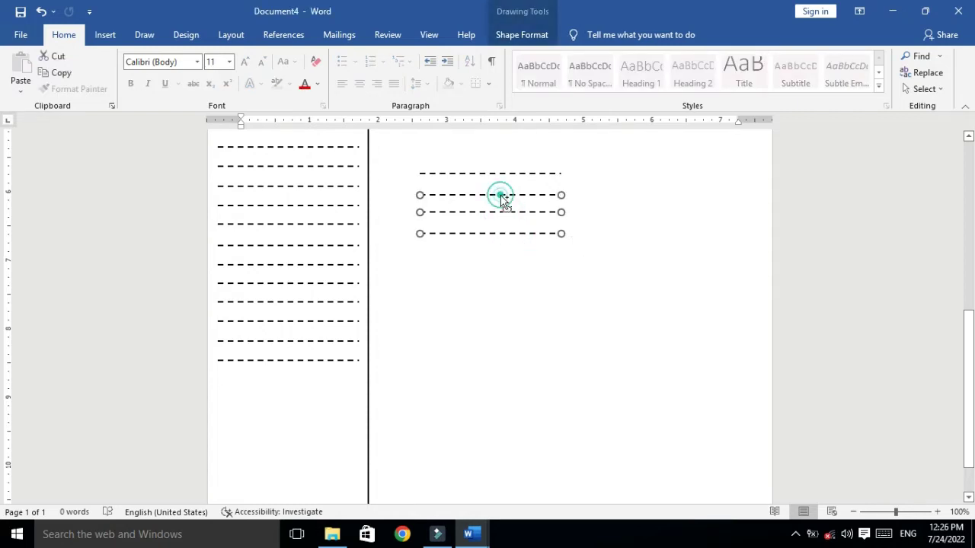
shift+click(502, 174)
key(Down)
key(Down)
key(Down)
key(Down)
key(Down)
key(Down)
key(Left)
key(Left)
key(Left)
key(Left)
key(Left)
key(Left)
key(Left)
key(Left)
key(Left)
key(ctrl+Right)
key(ctrl+Right)
key(ctrl+Right)
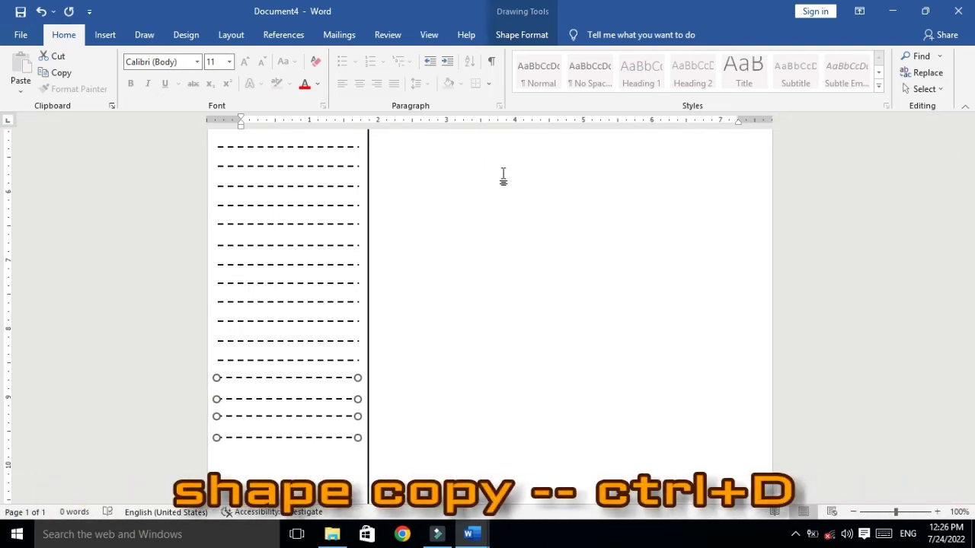
scroll(503, 176, down, 1)
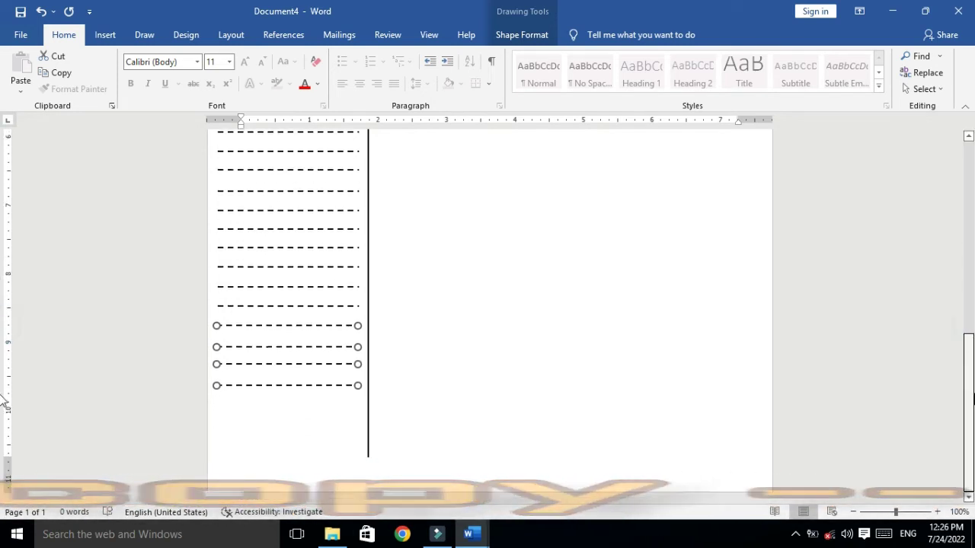
click(313, 385)
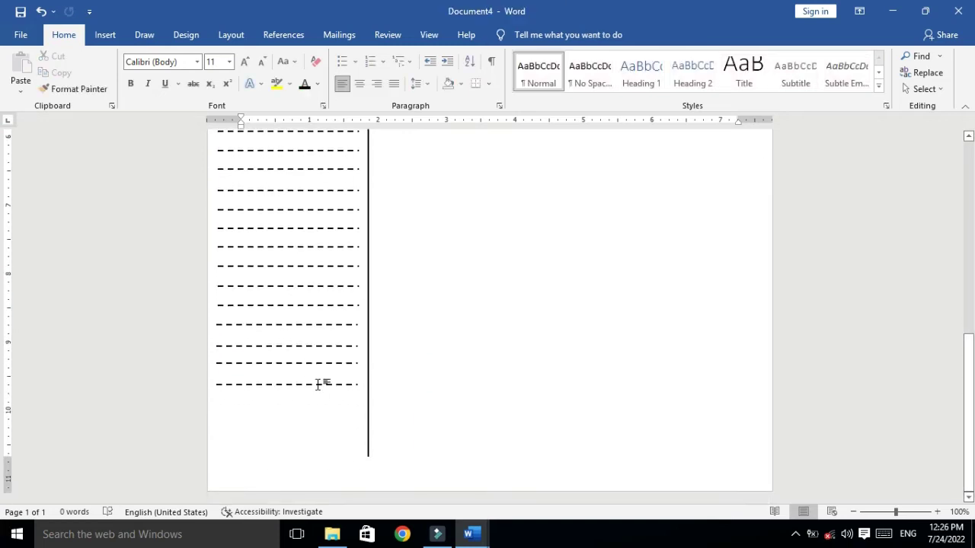
- Add two more dashed line copies below the left column's stack, reaching near the page bottom
click(318, 384)
drag(320, 390, 319, 401)
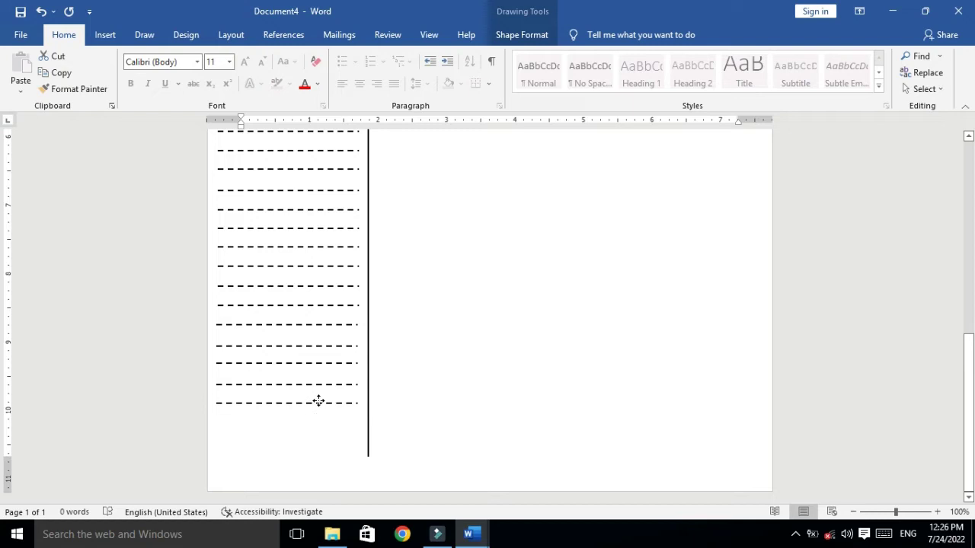
click(318, 407)
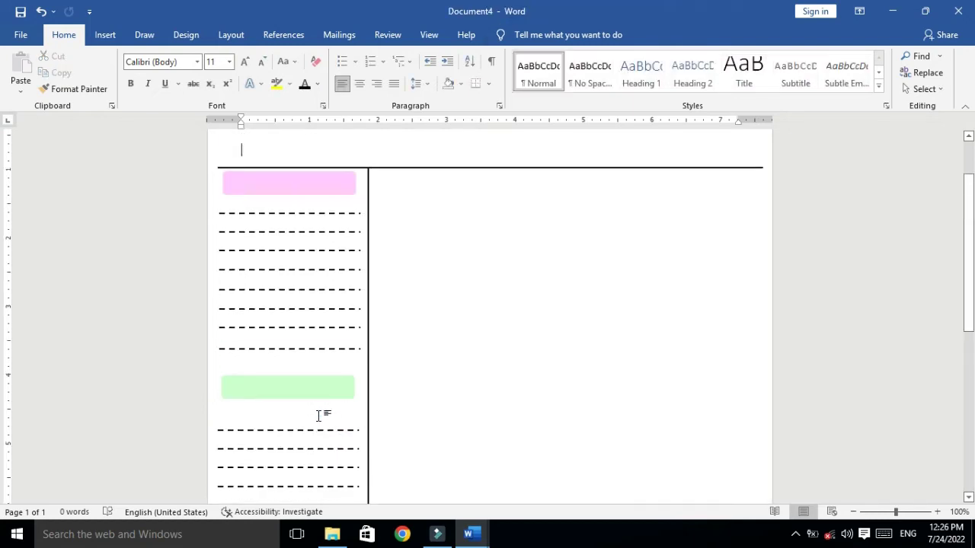
scroll(3, 435, down, 5)
scroll(3, 436, down, 3)
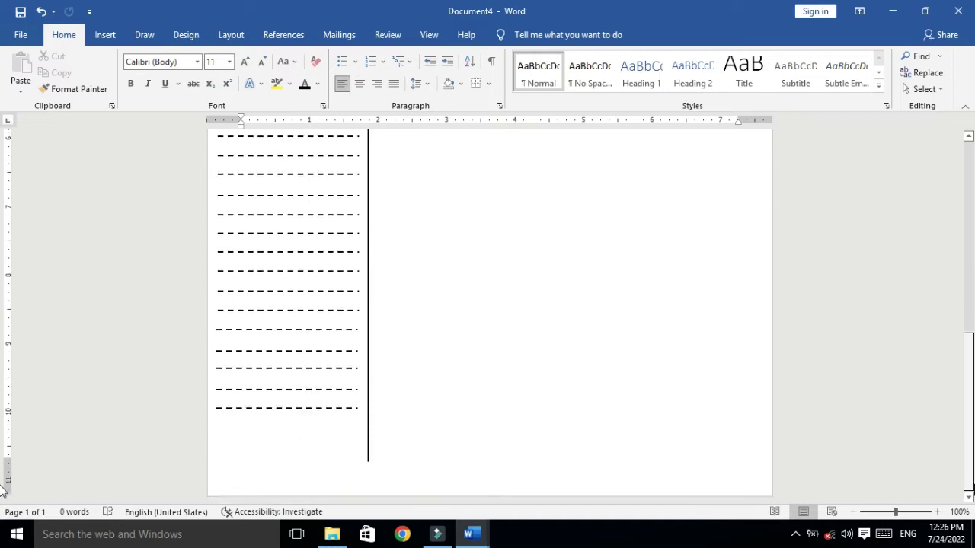
click(308, 404)
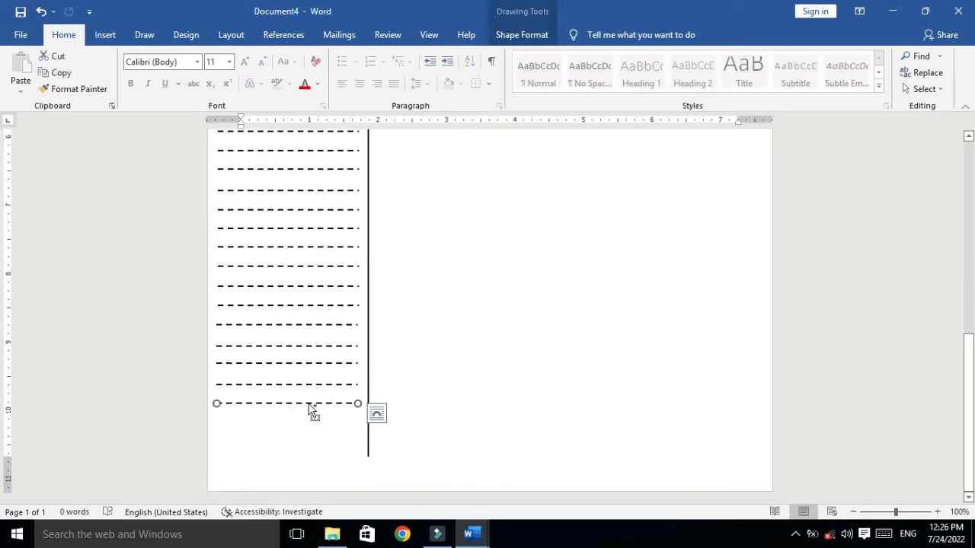
drag(308, 404, 313, 441)
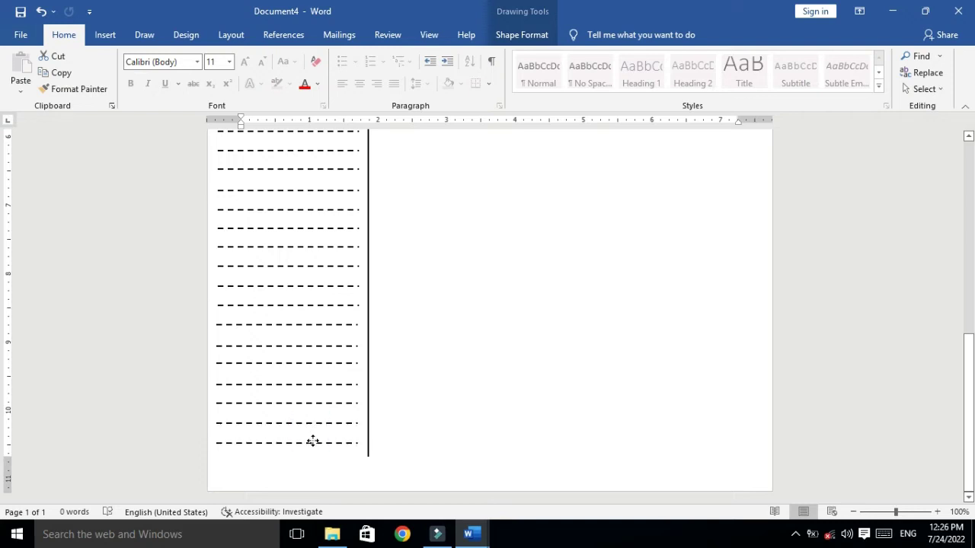
scroll(952, 259, up, 10)
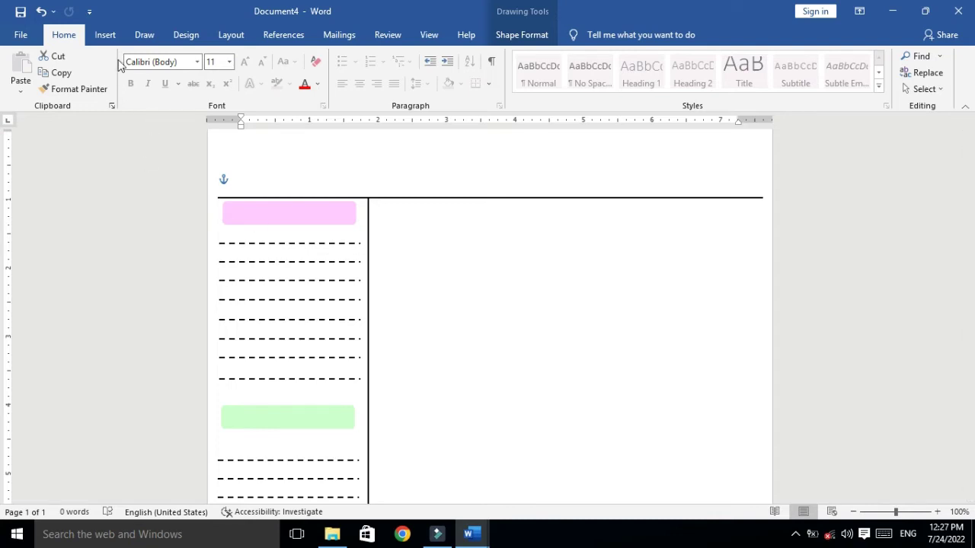
- Draw a straight horizontal line across the top of the right column
click(105, 34)
click(192, 56)
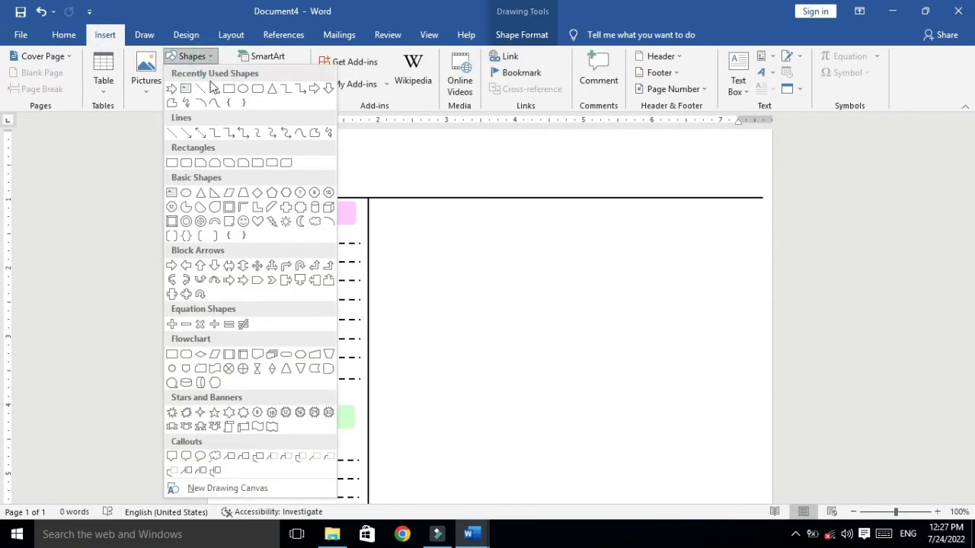
click(196, 89)
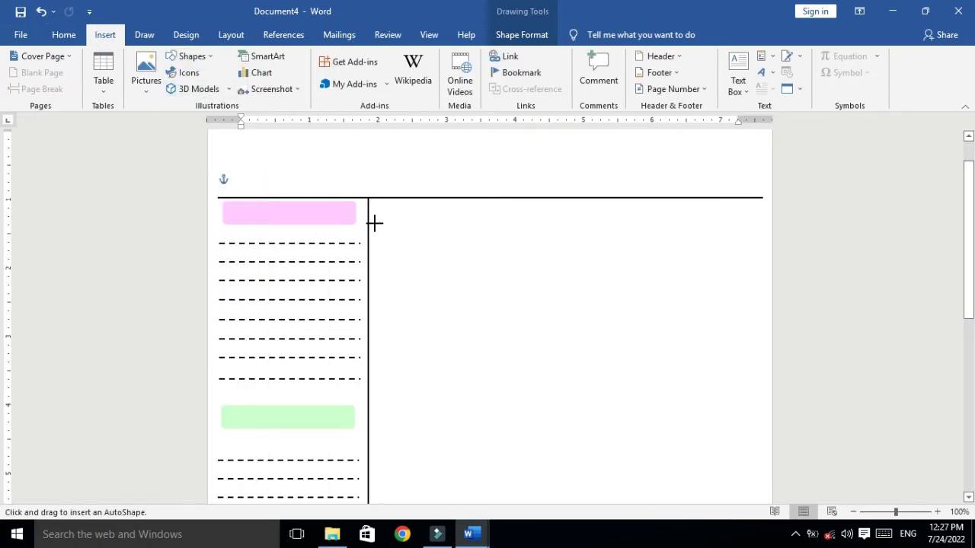
drag(371, 220, 755, 240)
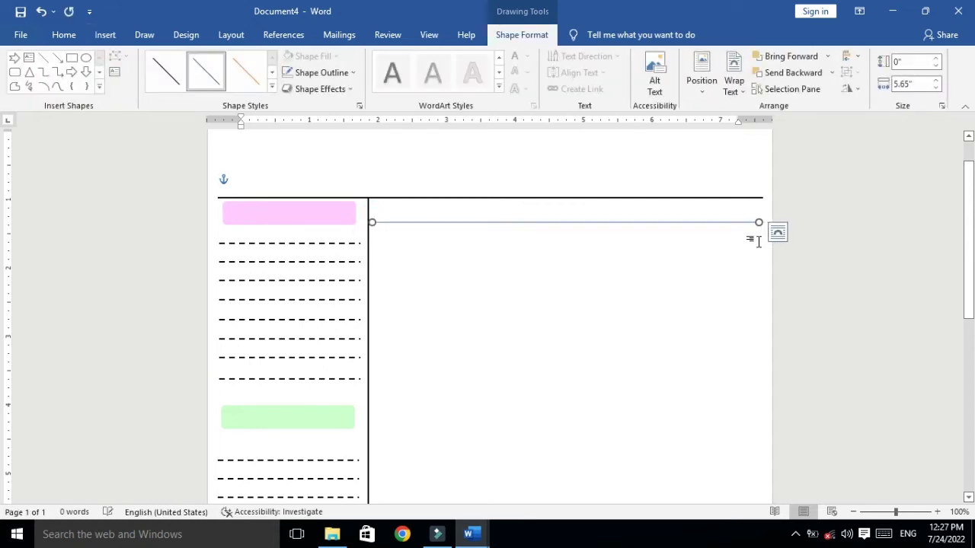
- Style the line solid black with Square Dot dashes and copy it just below
click(269, 89)
click(167, 197)
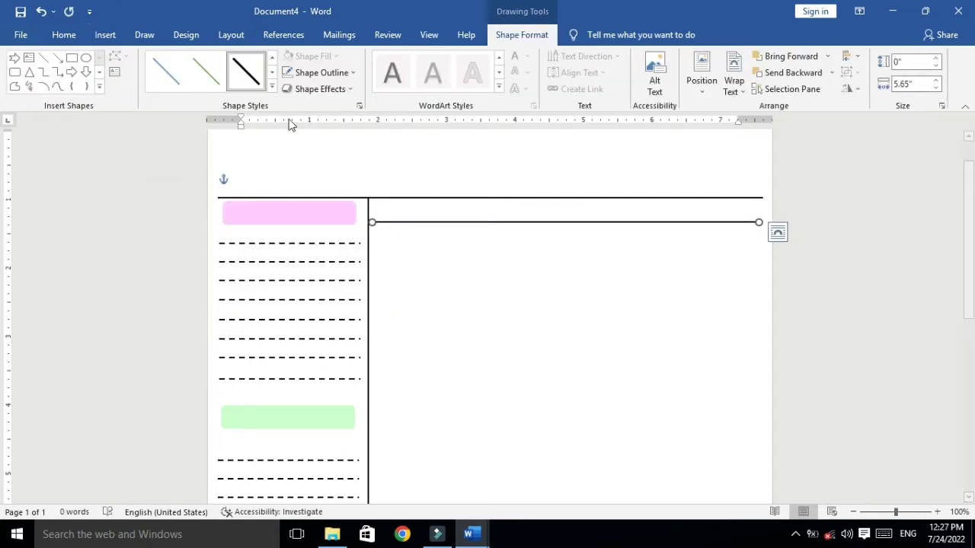
click(316, 72)
mouse_move(392, 280)
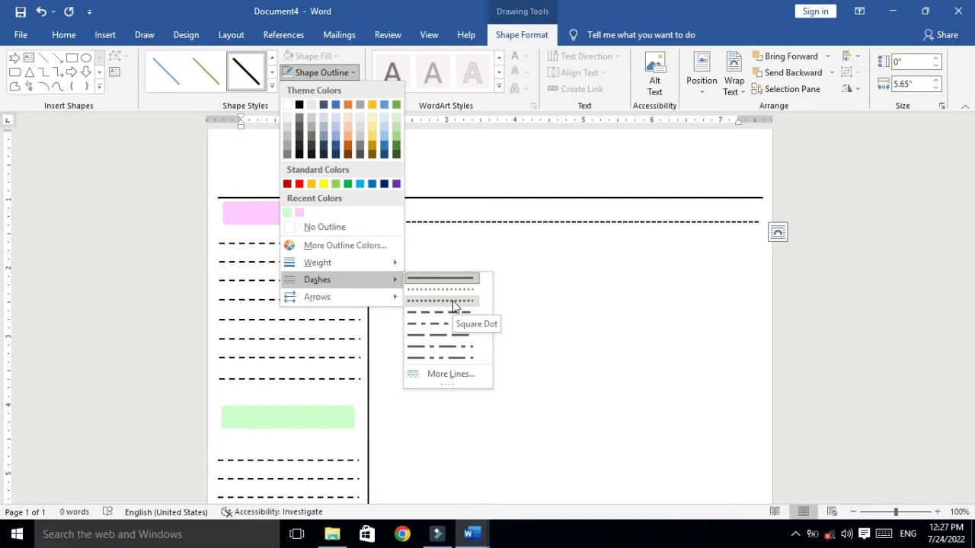
click(455, 305)
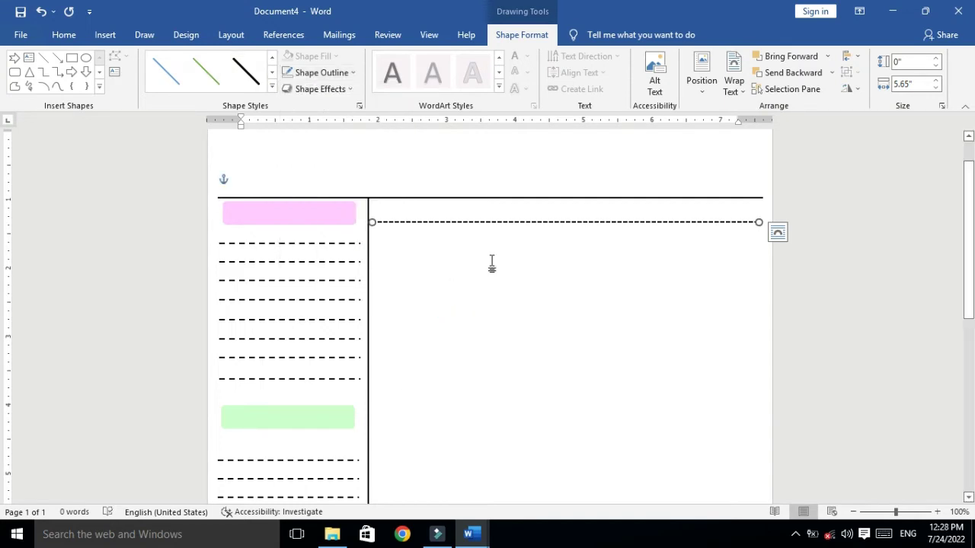
drag(513, 223, 522, 262)
- Add a fourth dotted line below the others in the right column
click(524, 265)
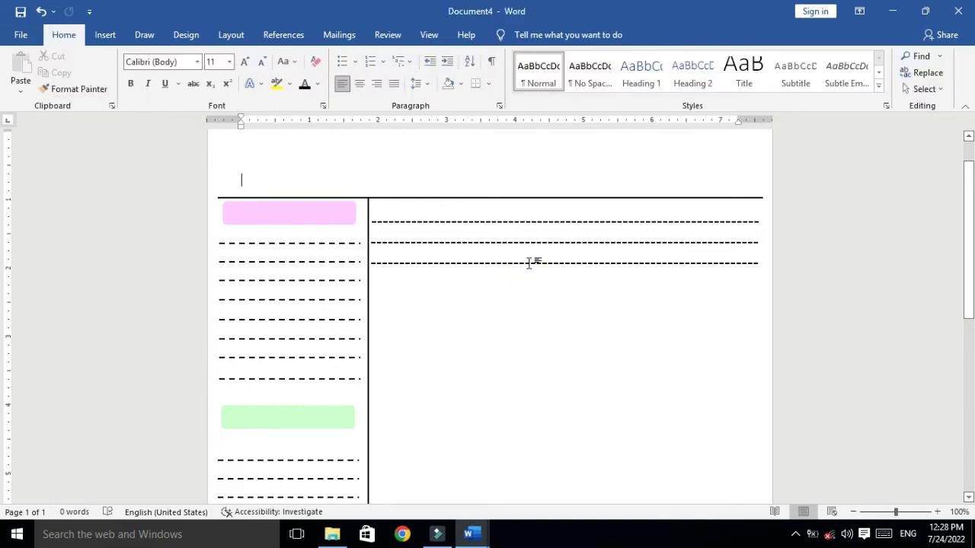
click(730, 263)
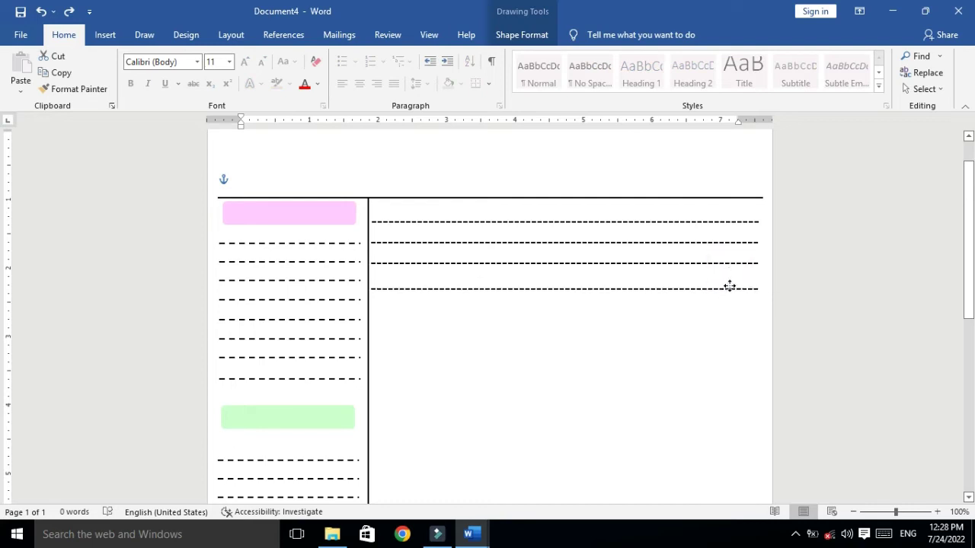
drag(729, 268, 730, 281)
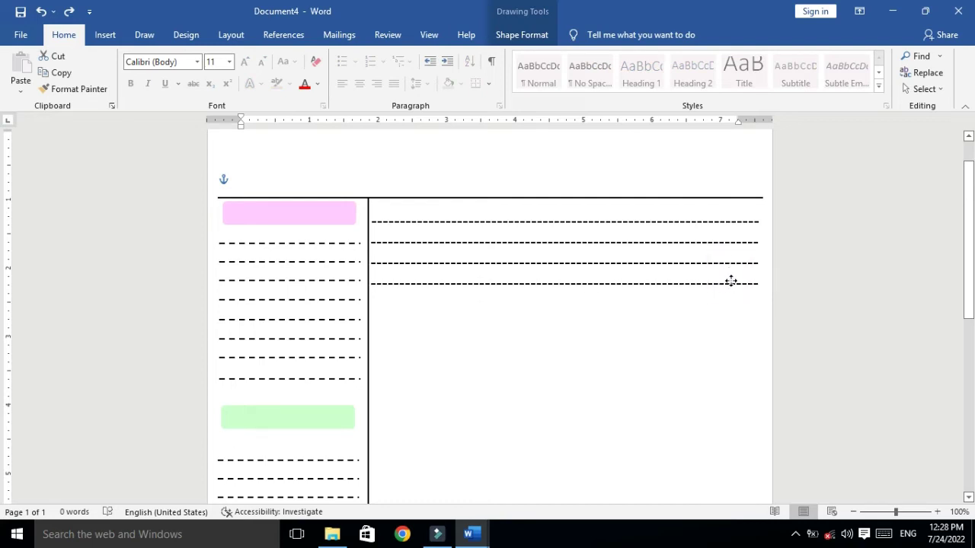
click(730, 281)
key(ctrl+Down)
- Nudge the dotted lines to even spacing and select all four together
key(ctrl+Down)
click(694, 243)
key(ctrl+Down)
key(ctrl+Down)
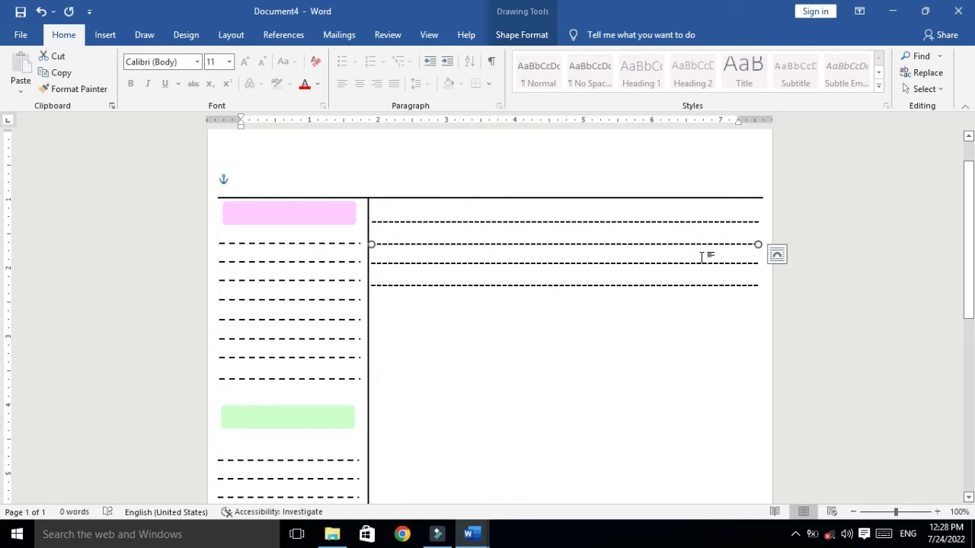
click(703, 264)
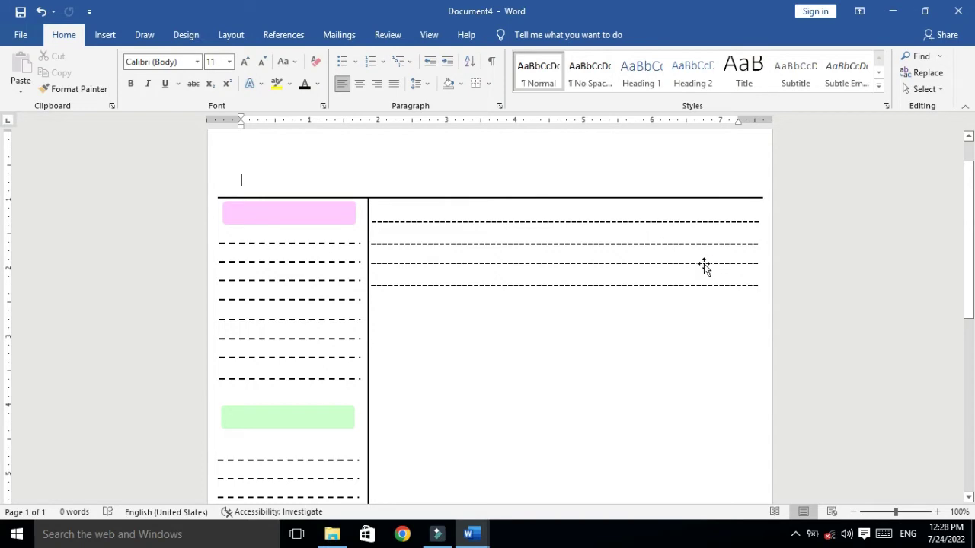
click(703, 264)
key(ctrl+Down)
key(ctrl+Down)
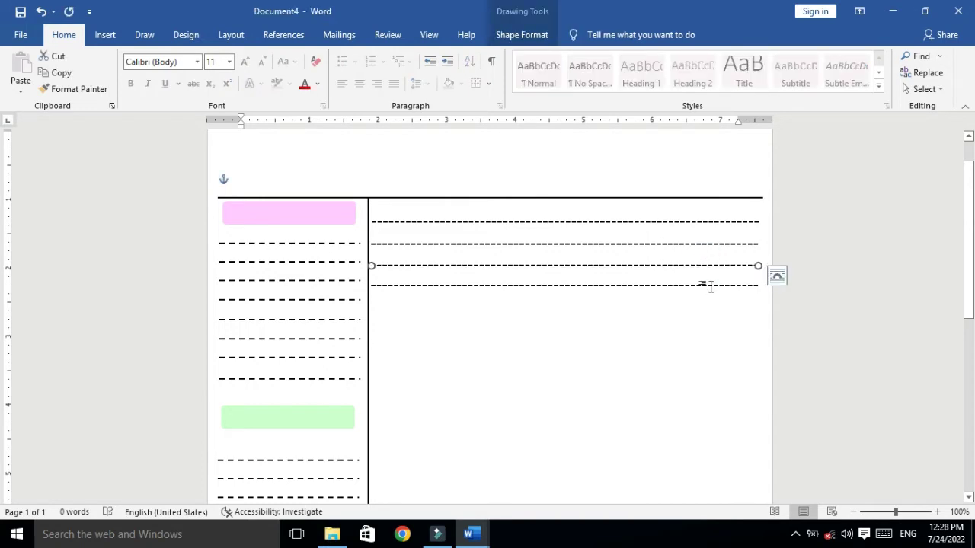
click(709, 285)
key(ctrl+Down)
key(ctrl+Down)
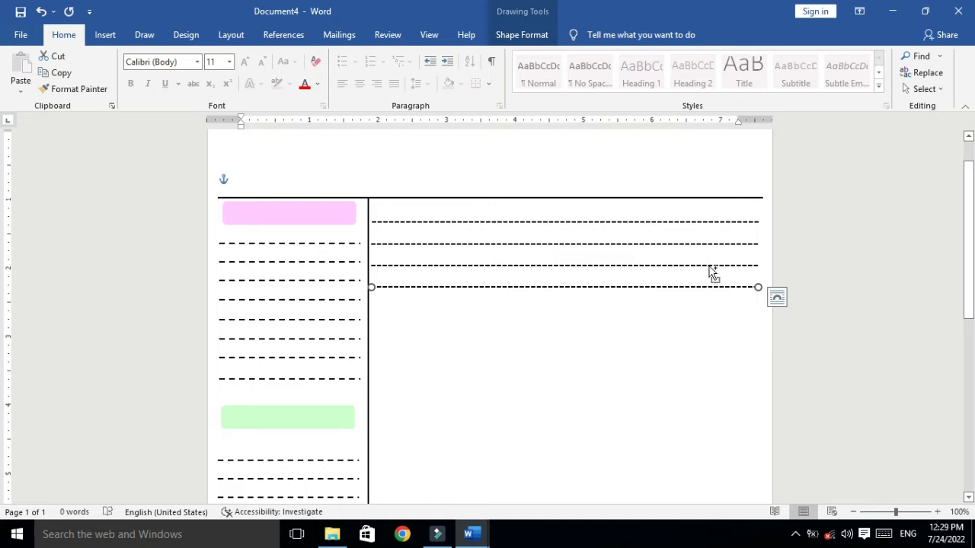
shift+click(710, 265)
shift+click(709, 243)
shift+click(707, 221)
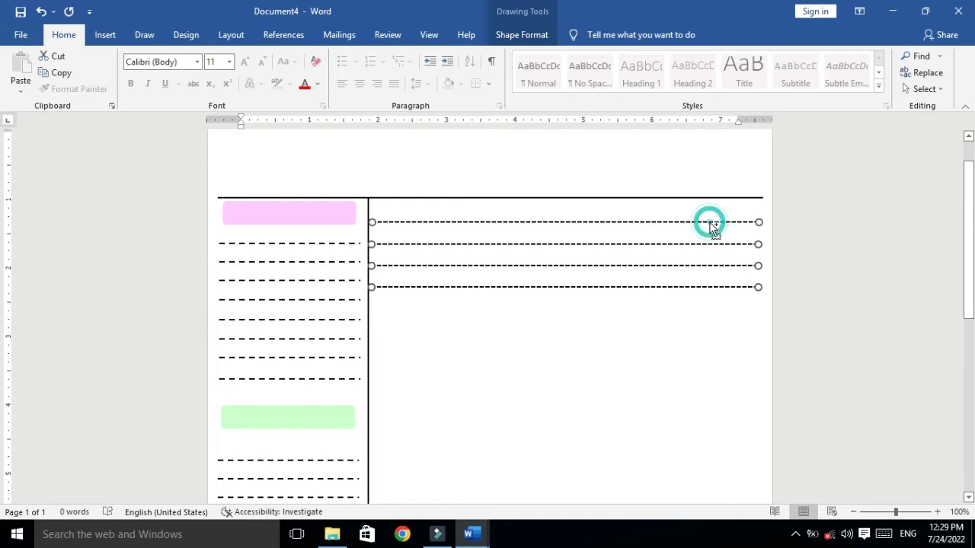
- Copy the four-line set repeatedly down the right column to the page bottom, leaving gaps
scroll(668, 257, down, 1)
drag(668, 257, 676, 367)
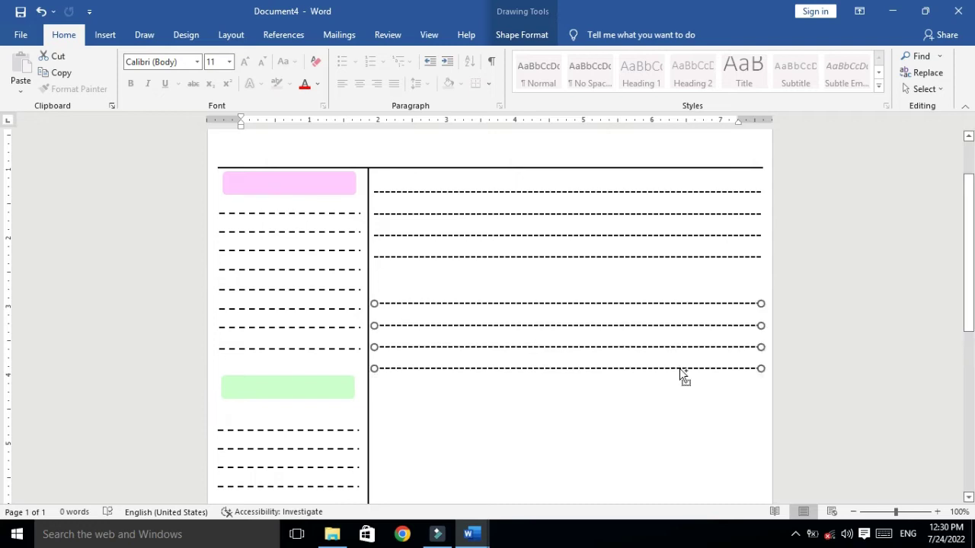
drag(679, 368, 686, 477)
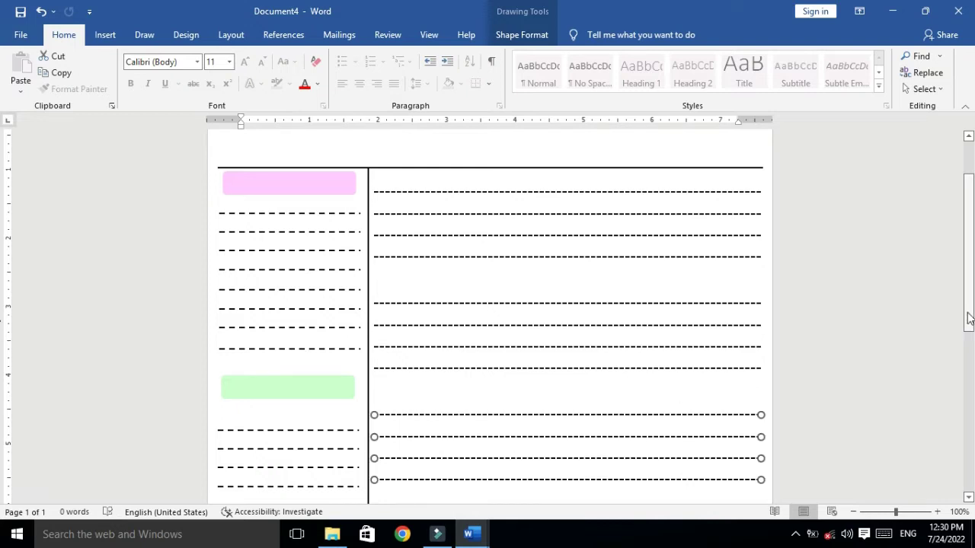
scroll(4, 410, down, 5)
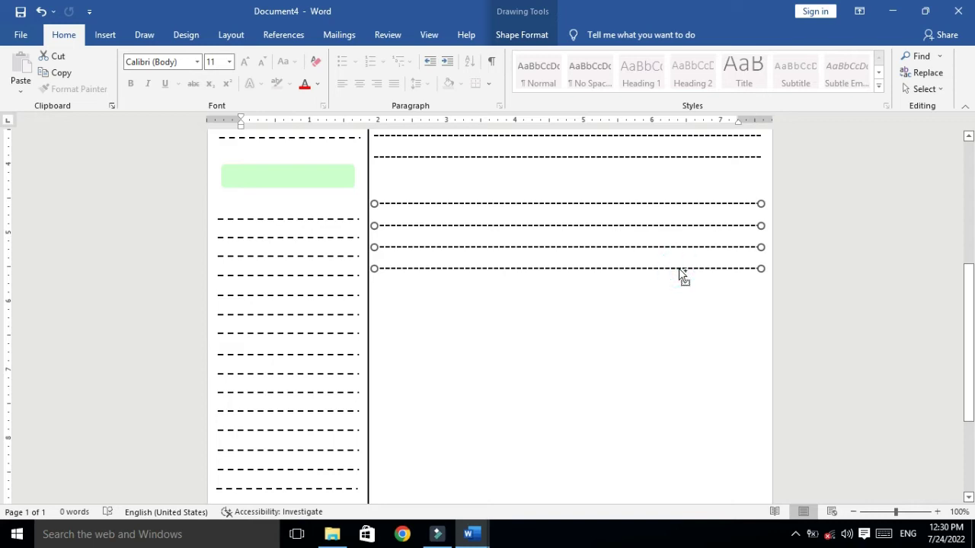
drag(680, 269, 683, 383)
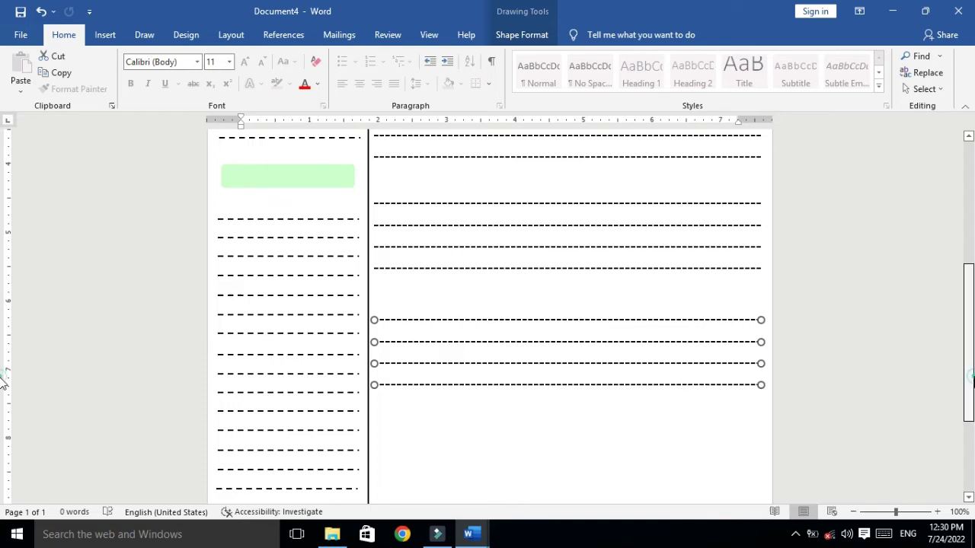
scroll(4, 472, down, 4)
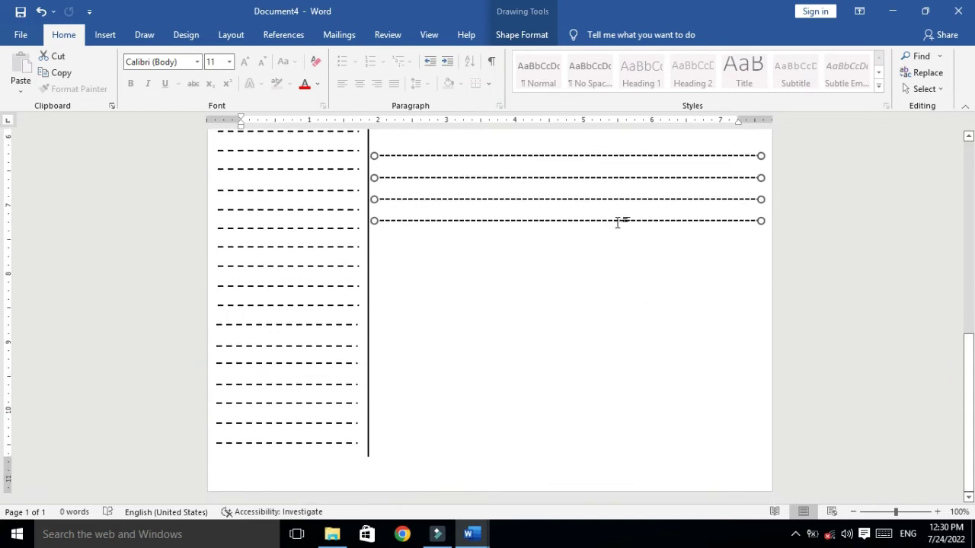
mouse_move(620, 220)
mouse_down()
mouse_move(640, 327)
mouse_move(644, 442)
mouse_up()
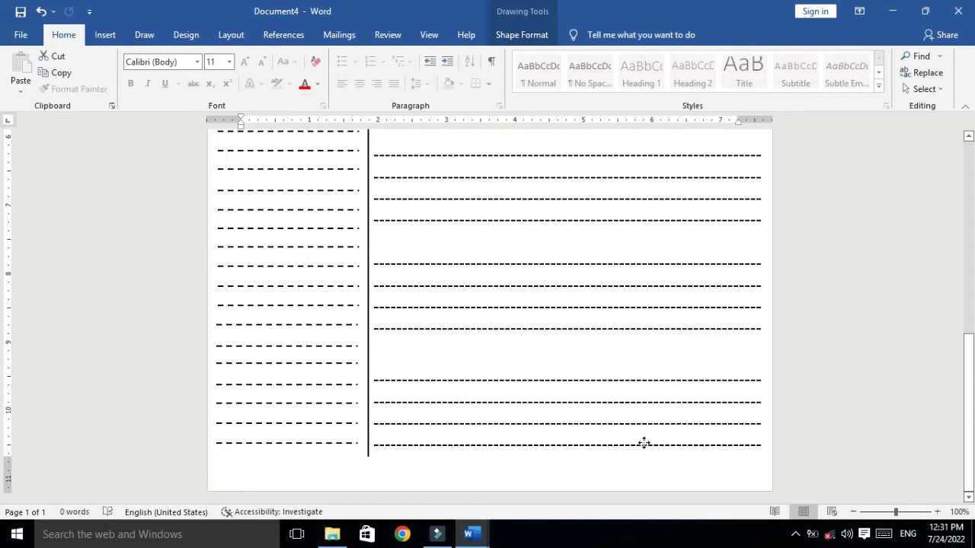
click(644, 443)
- Copy the pink heading box to the top of the right column and widen it
drag(966, 442, 929, 262)
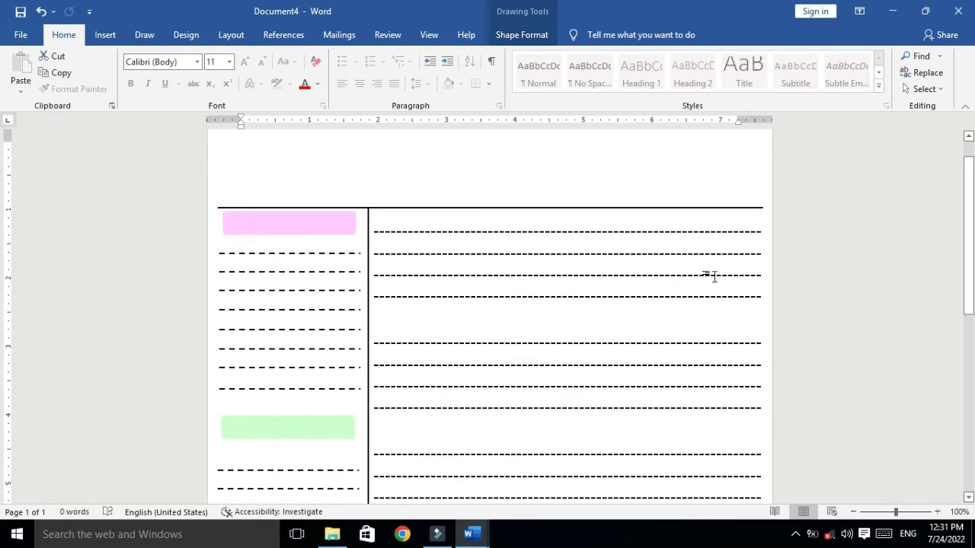
click(284, 231)
drag(285, 231, 465, 233)
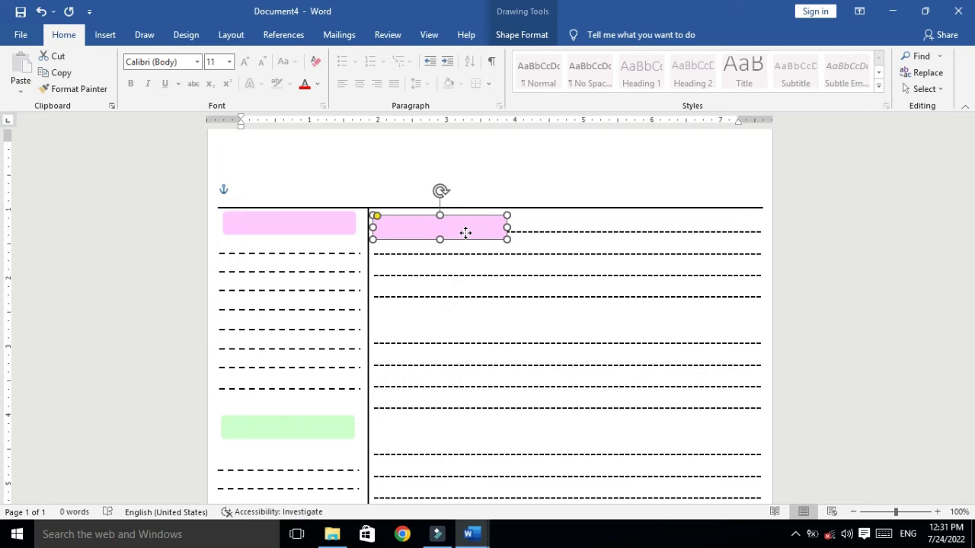
drag(376, 217, 385, 218)
drag(507, 227, 539, 226)
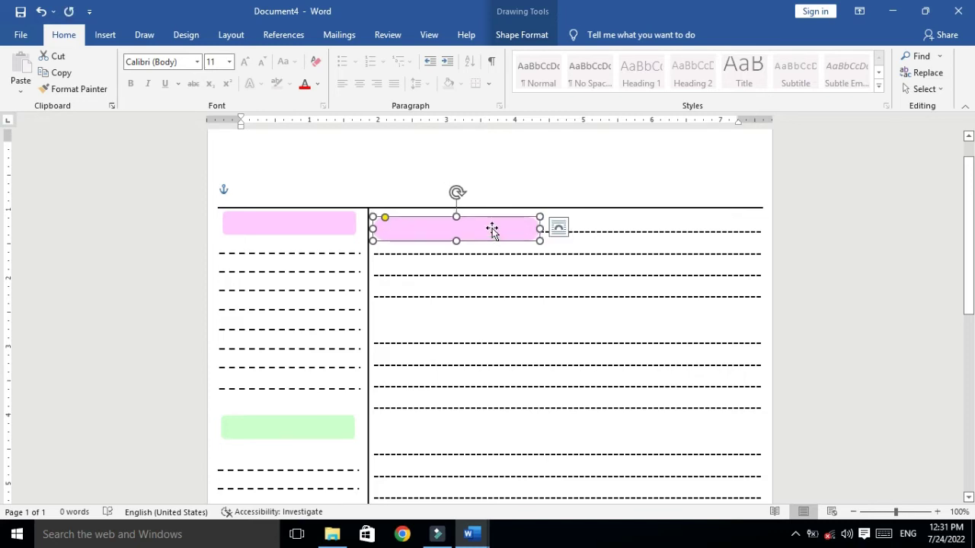
click(333, 224)
click(232, 215)
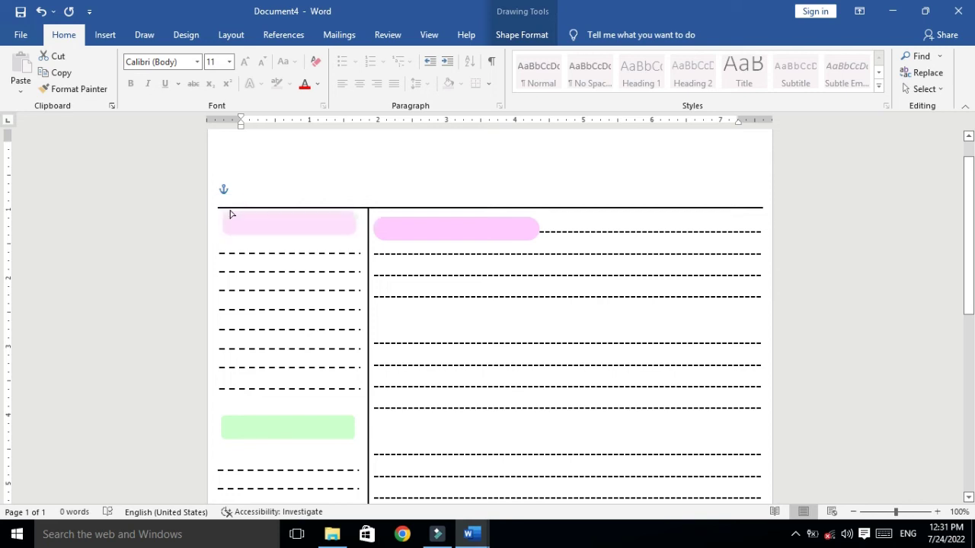
click(238, 214)
click(305, 424)
click(235, 418)
click(235, 417)
click(470, 244)
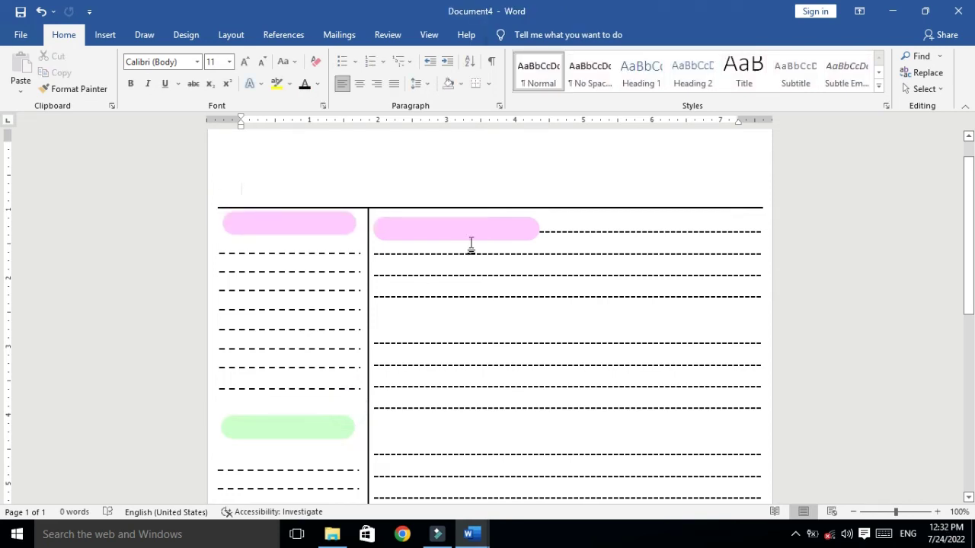
- Place a copy of the pink box at the second dashed-line group
click(470, 232)
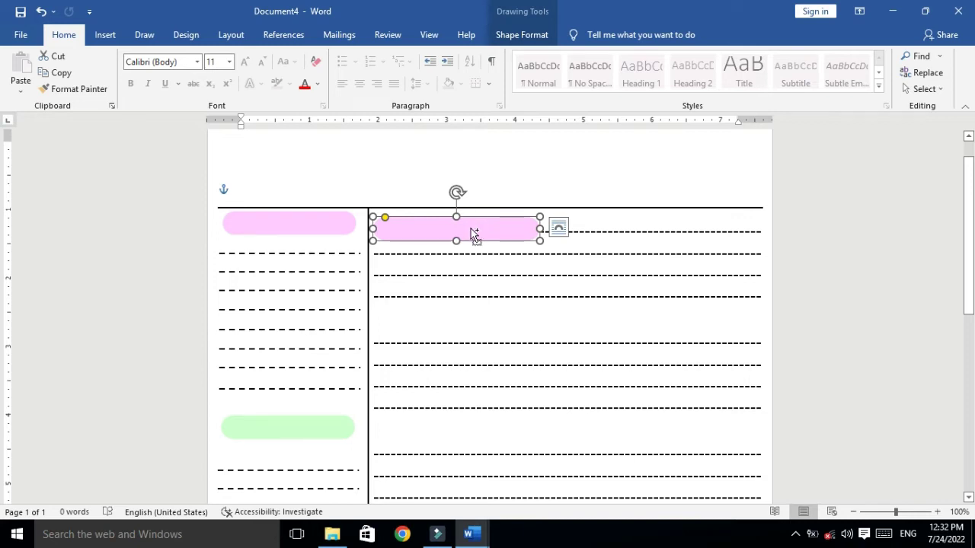
key(ctrl+d)
drag(483, 237, 475, 341)
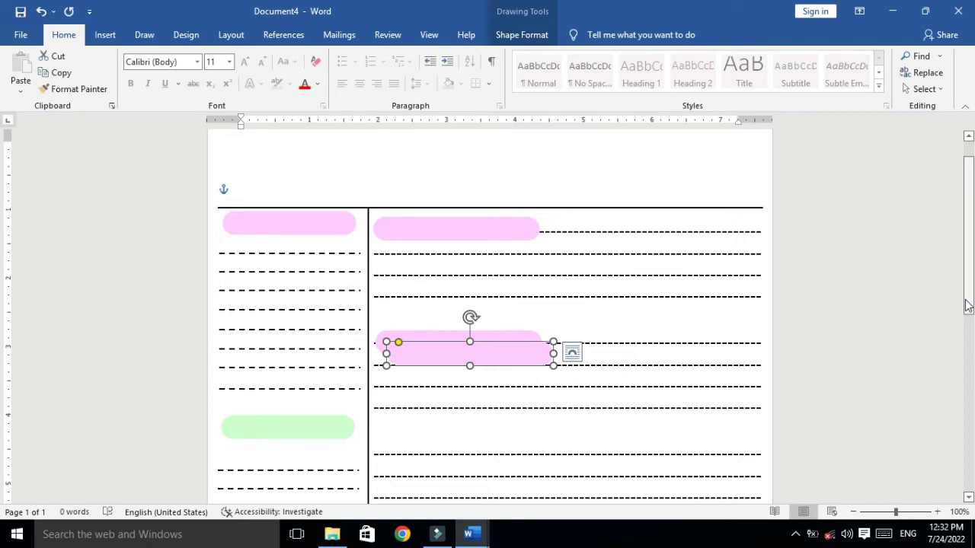
scroll(570, 350, down, 3)
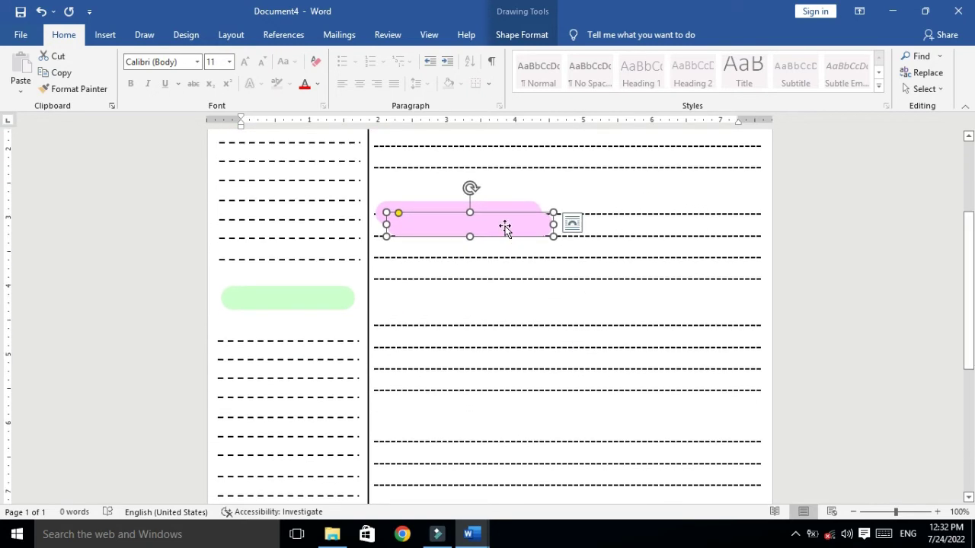
drag(505, 226, 489, 326)
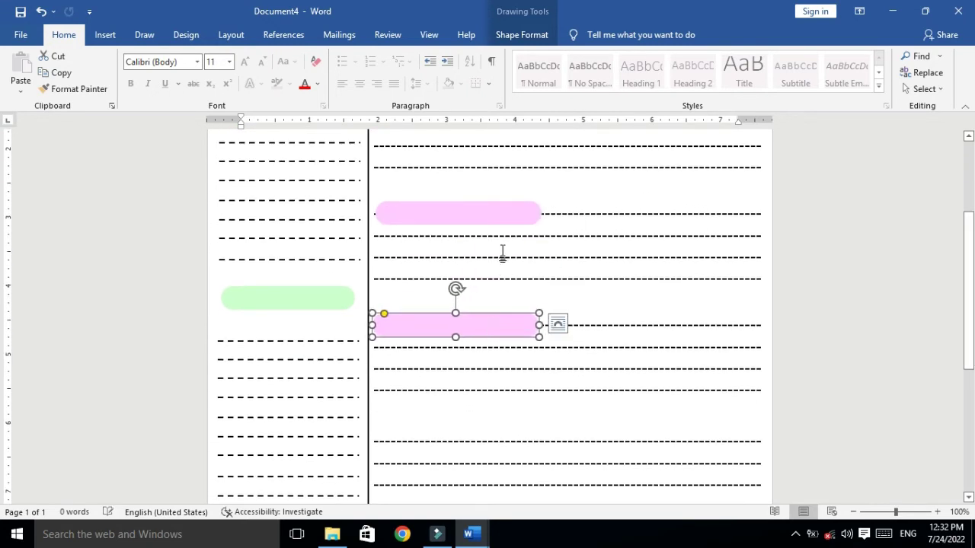
click(490, 216)
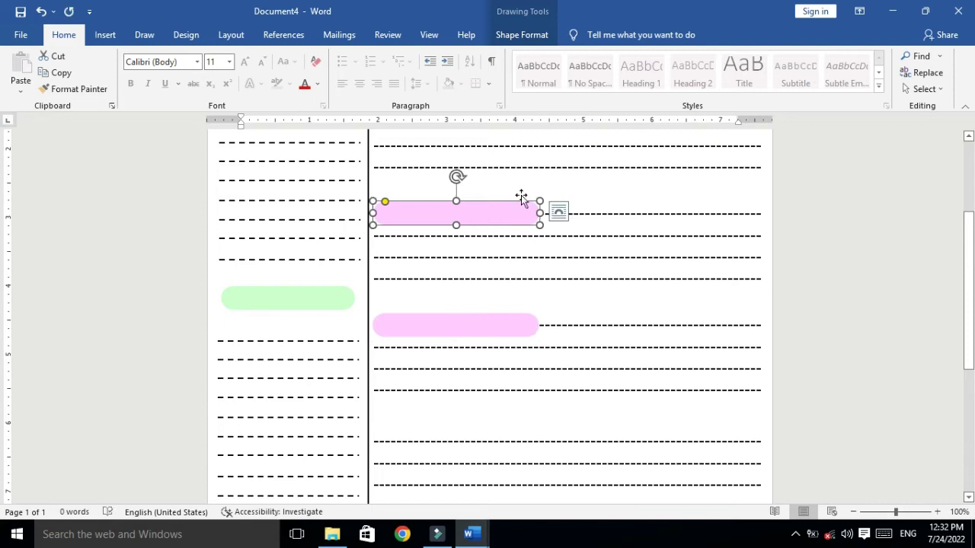
- Add pink box copies beside the remaining dashed-line groups further down the column
click(591, 186)
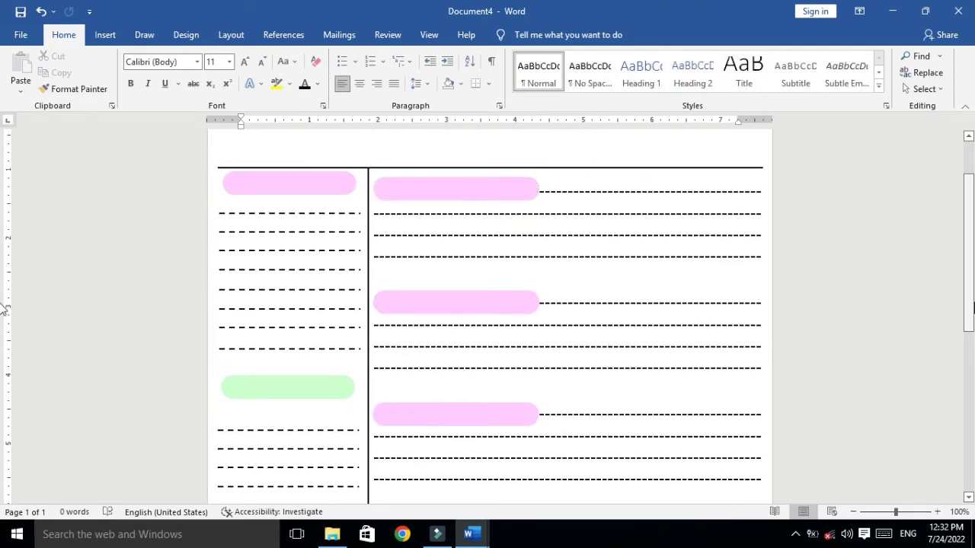
scroll(599, 324, down, 5)
click(509, 230)
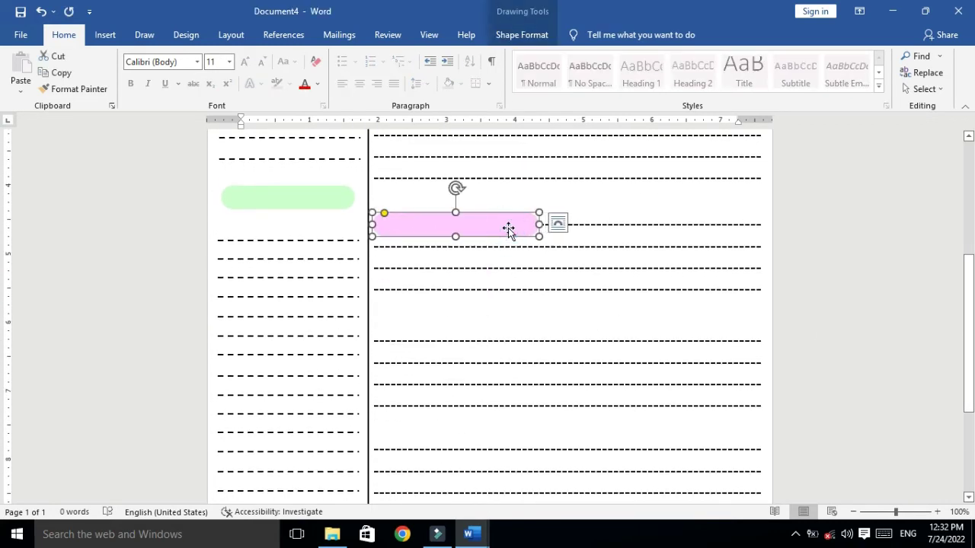
ctrl+drag(508, 226, 495, 337)
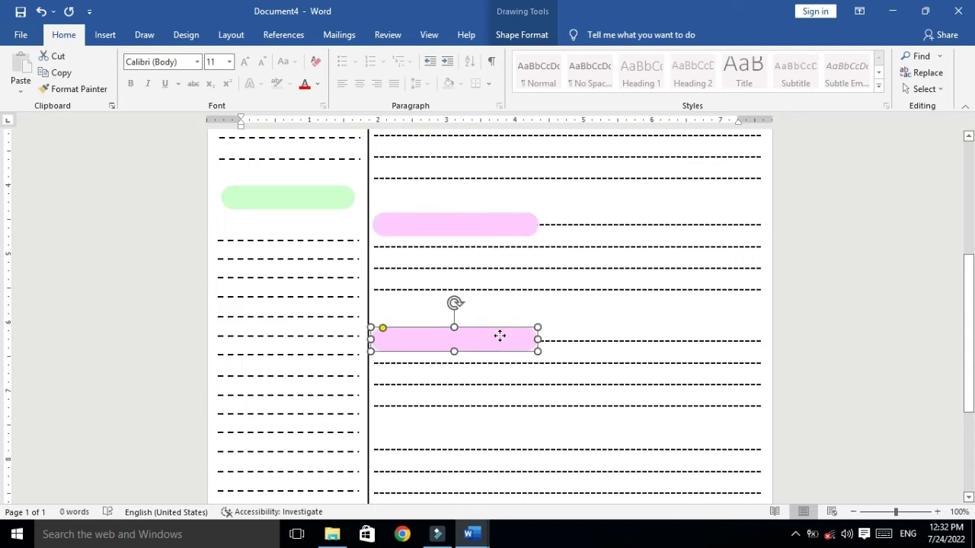
click(572, 307)
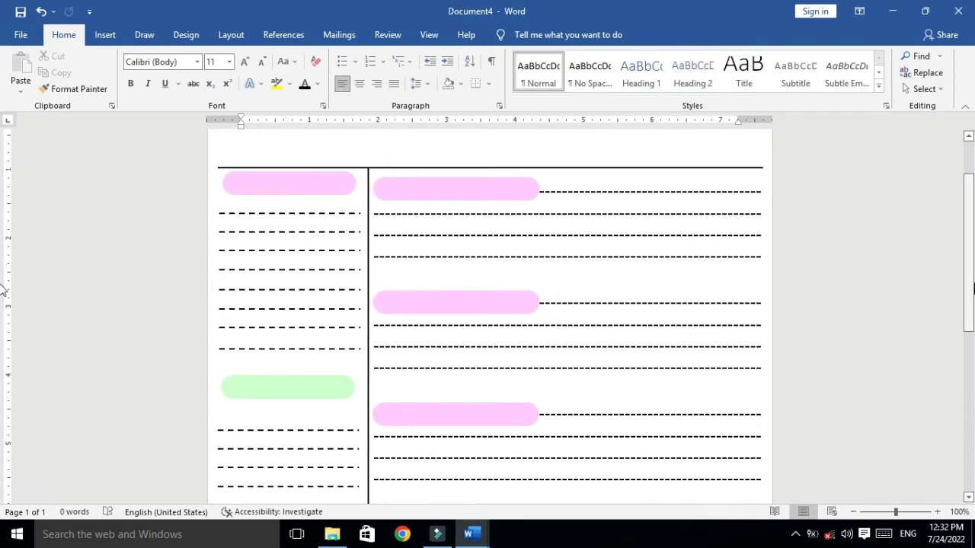
scroll(4, 342, down, 8)
click(477, 221)
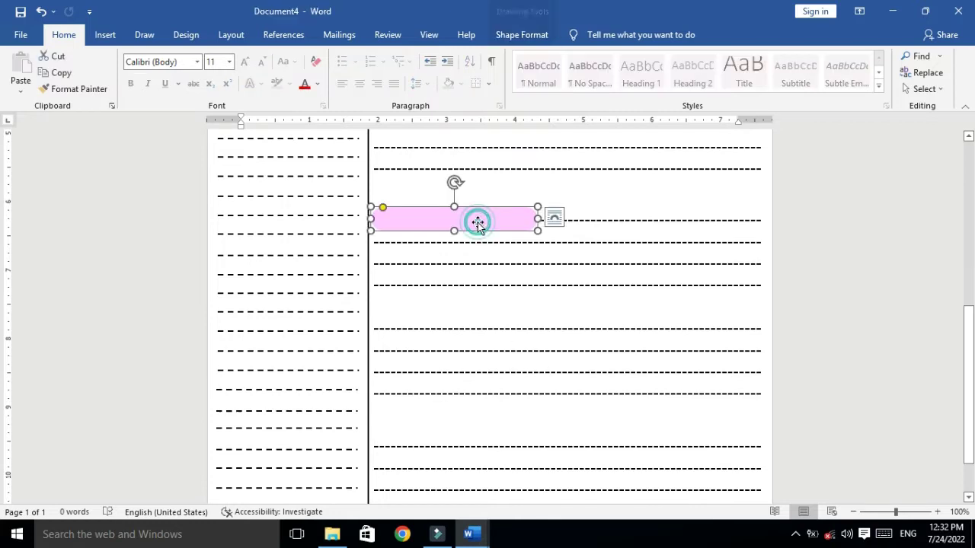
mouse_move(480, 230)
mouse_down()
mouse_move(480, 339)
mouse_move(636, 340)
mouse_up()
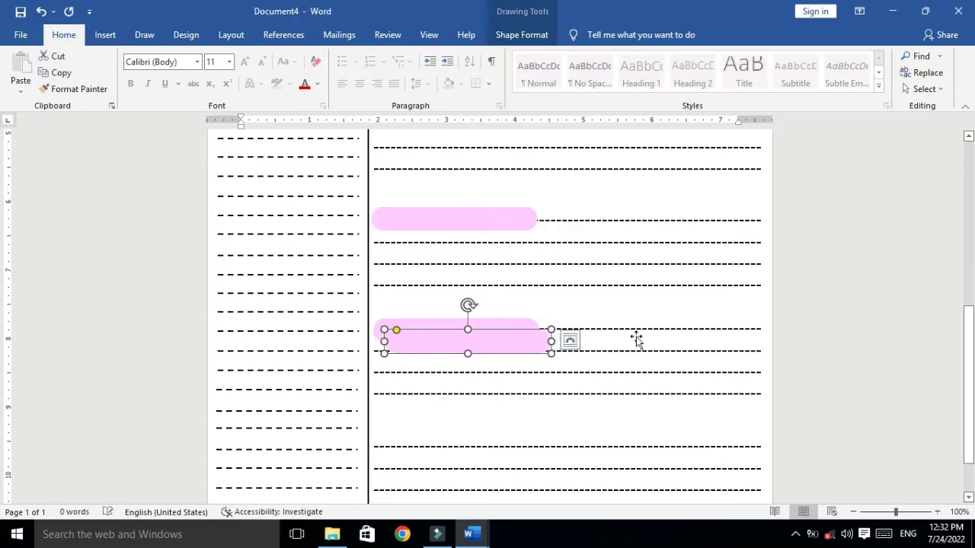
drag(966, 389, 965, 419)
drag(499, 270, 484, 380)
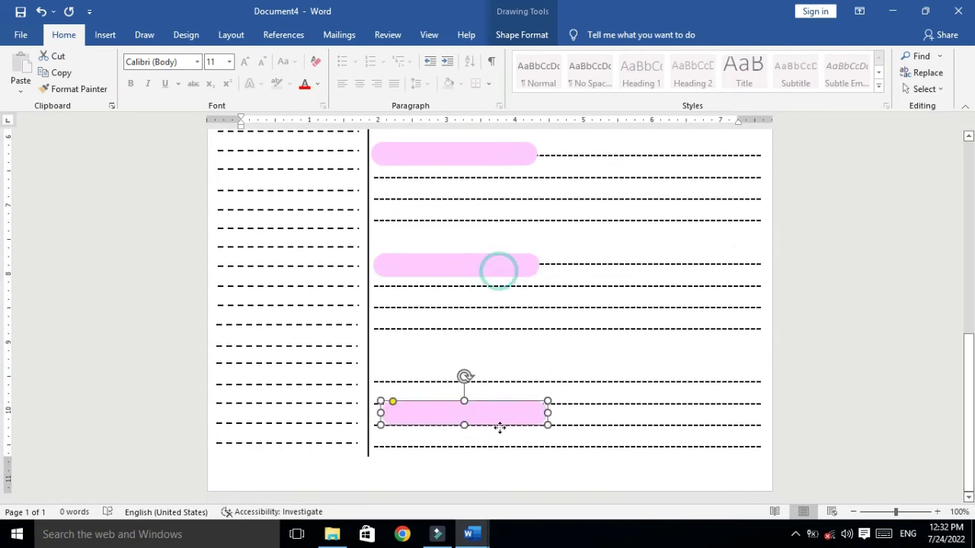
click(576, 343)
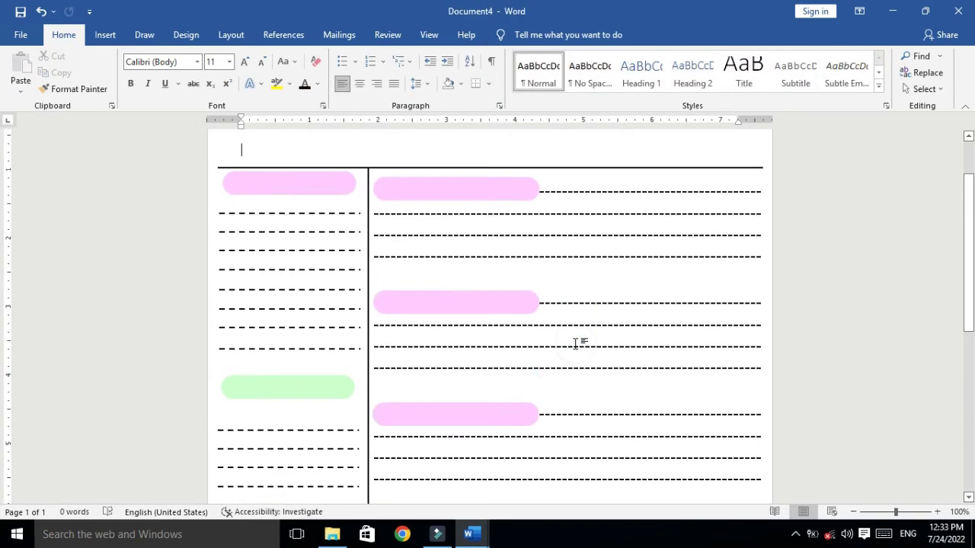
- Fill the top right-column box light gold and the second box light orange
click(479, 194)
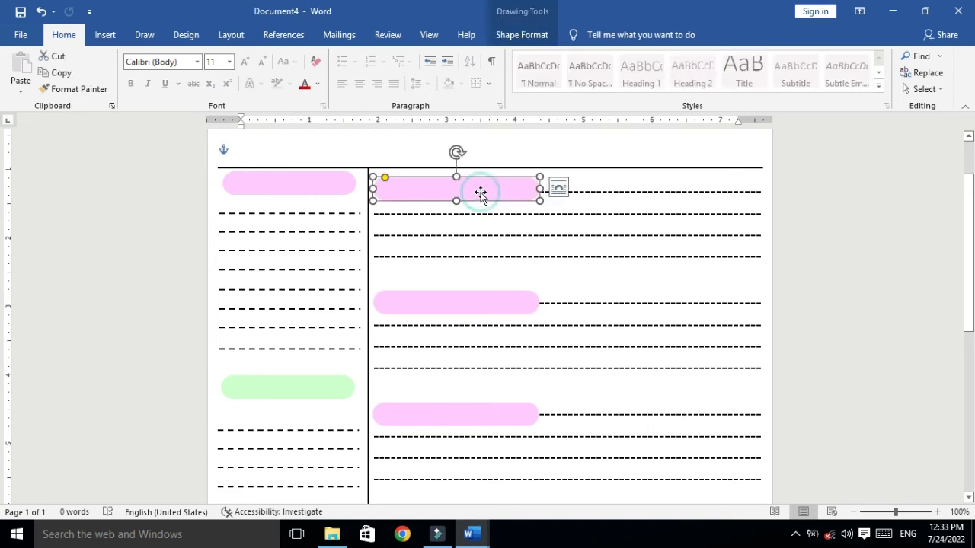
click(510, 35)
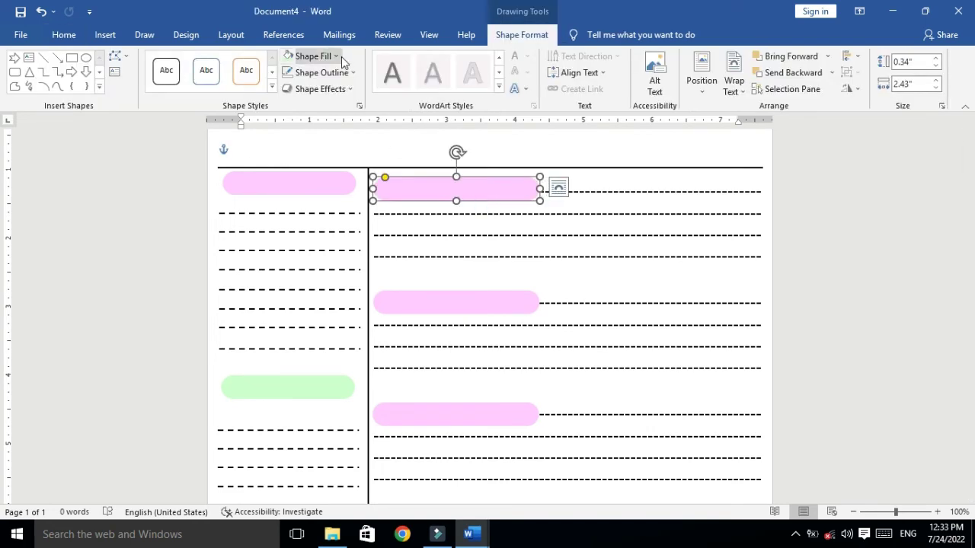
click(311, 57)
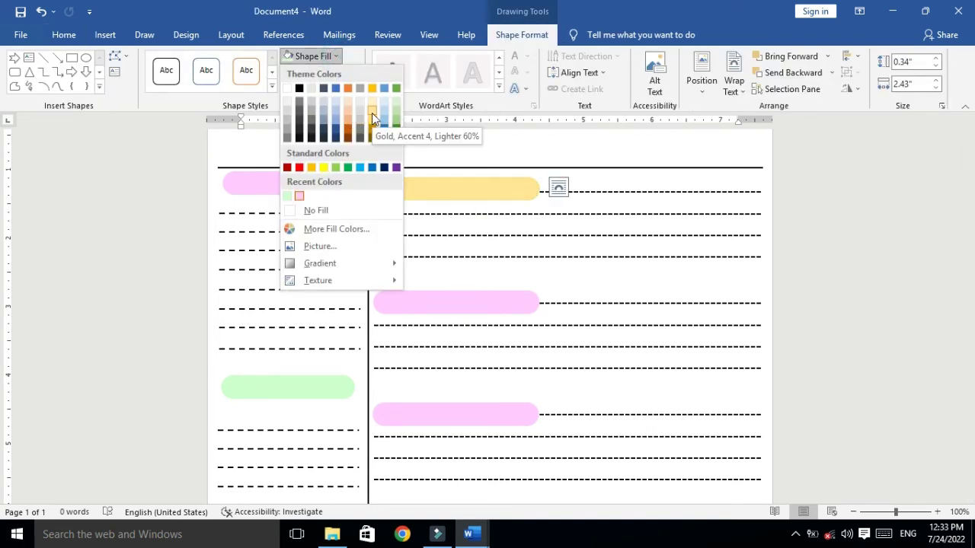
click(372, 114)
click(435, 306)
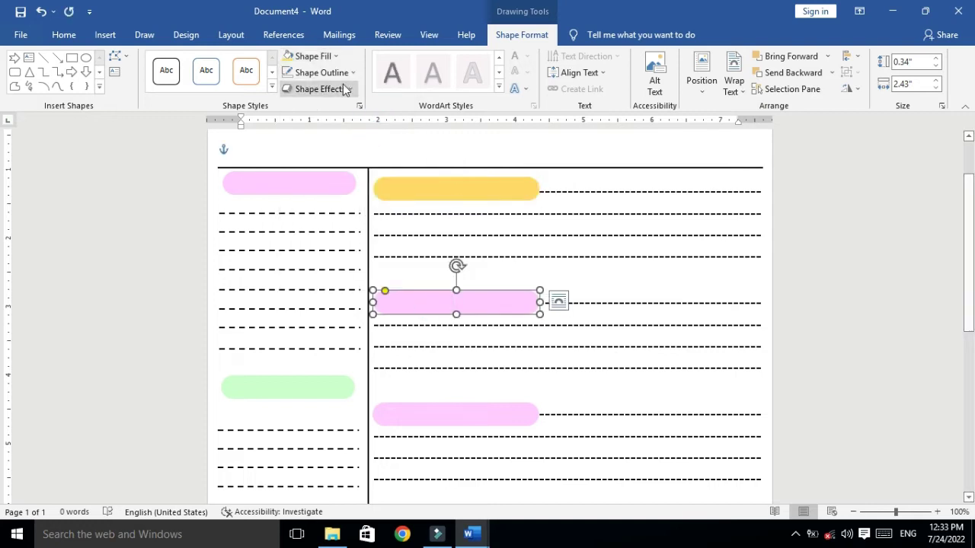
click(337, 56)
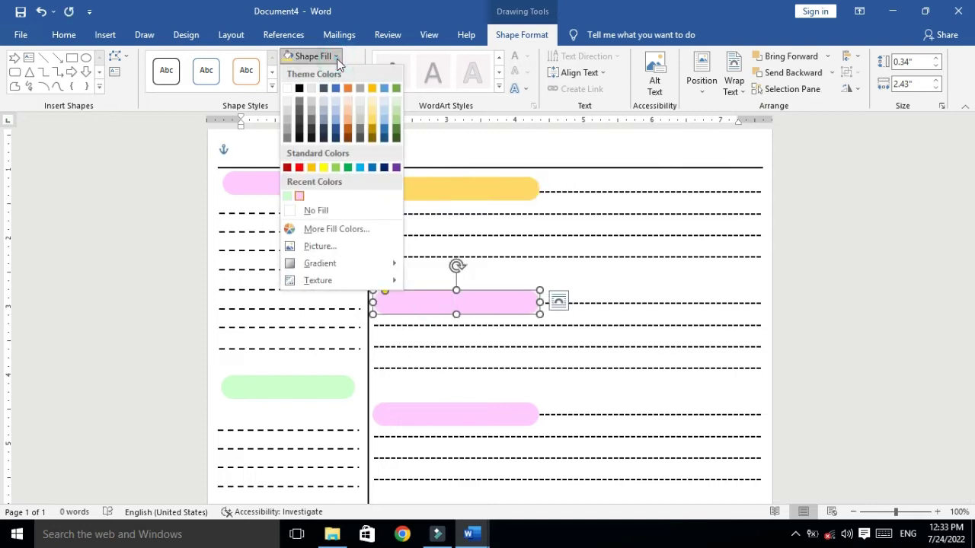
click(349, 114)
- Fill the third box light green and the fourth box light blue
click(467, 420)
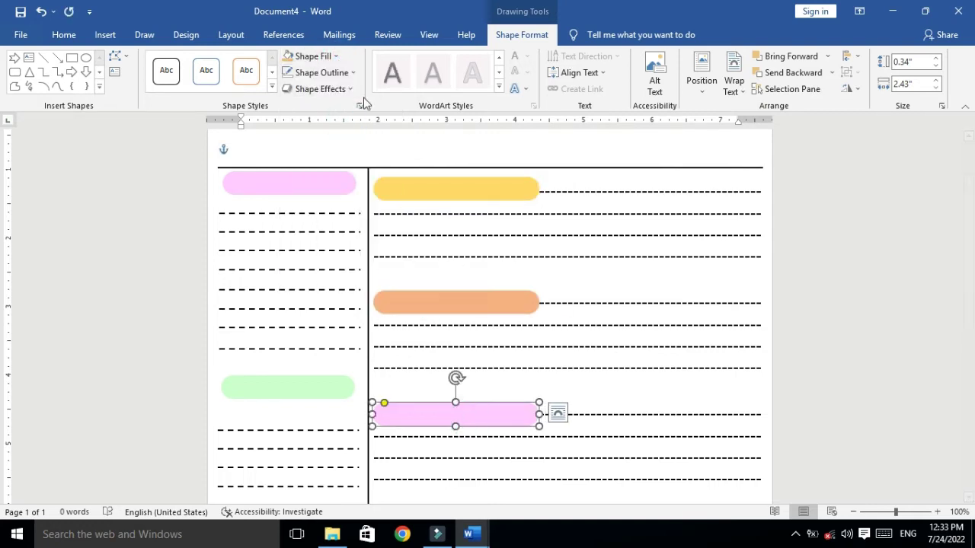
click(338, 57)
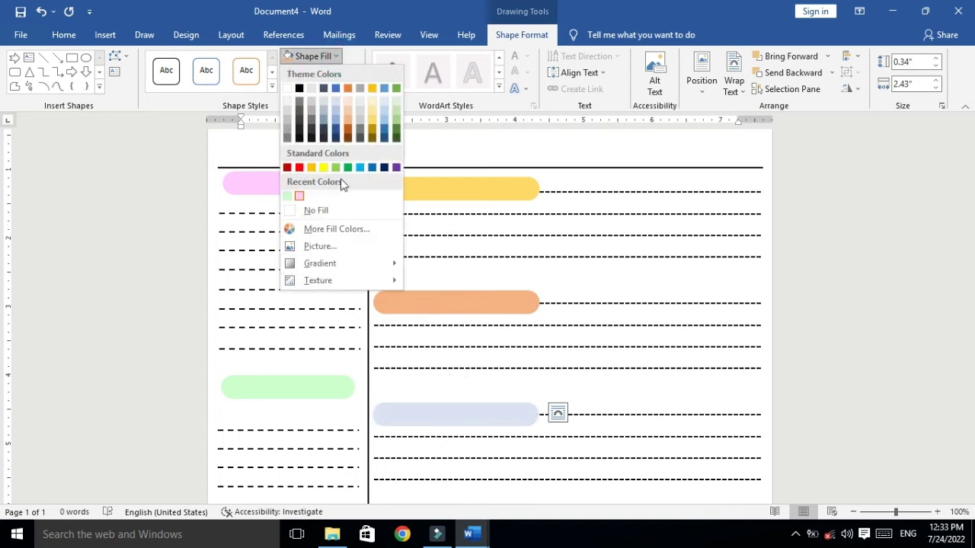
click(287, 196)
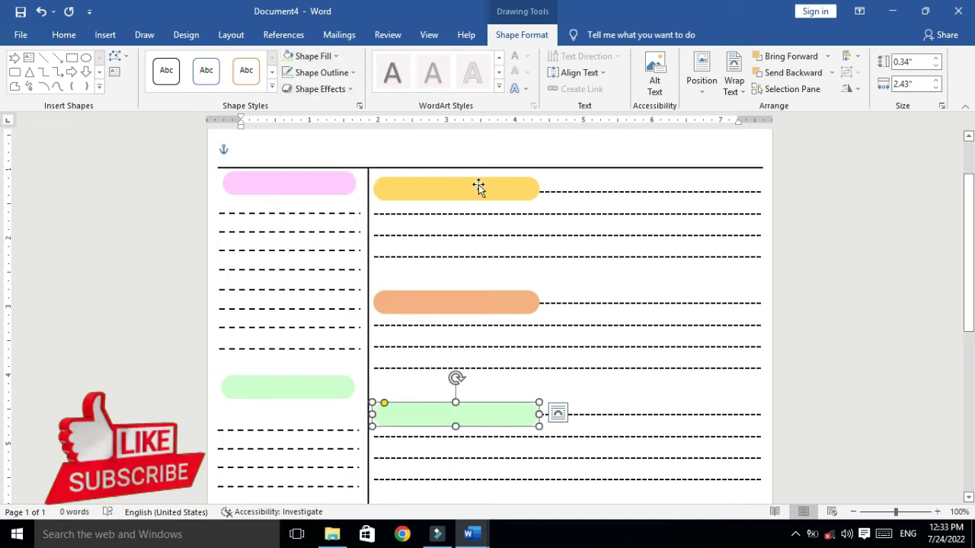
scroll(454, 261, down, 5)
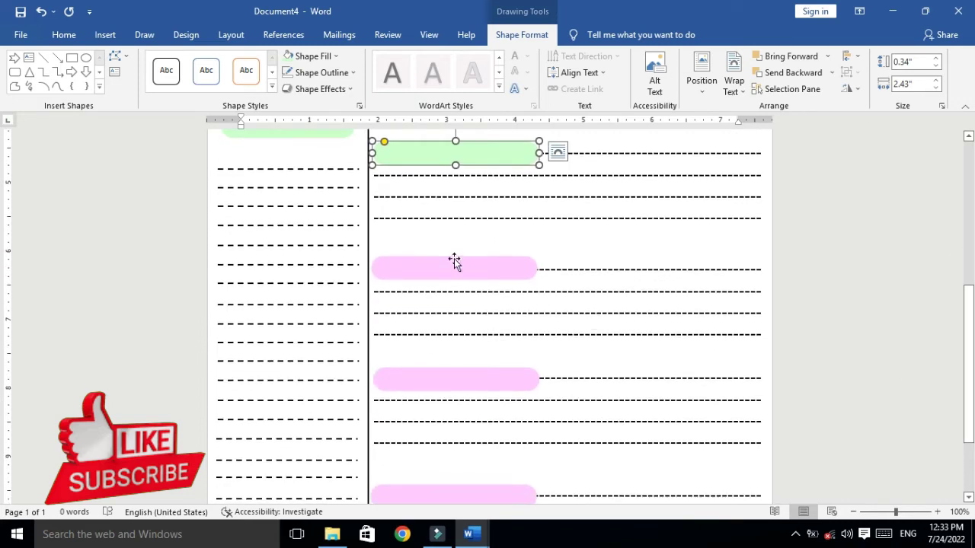
click(454, 263)
click(321, 73)
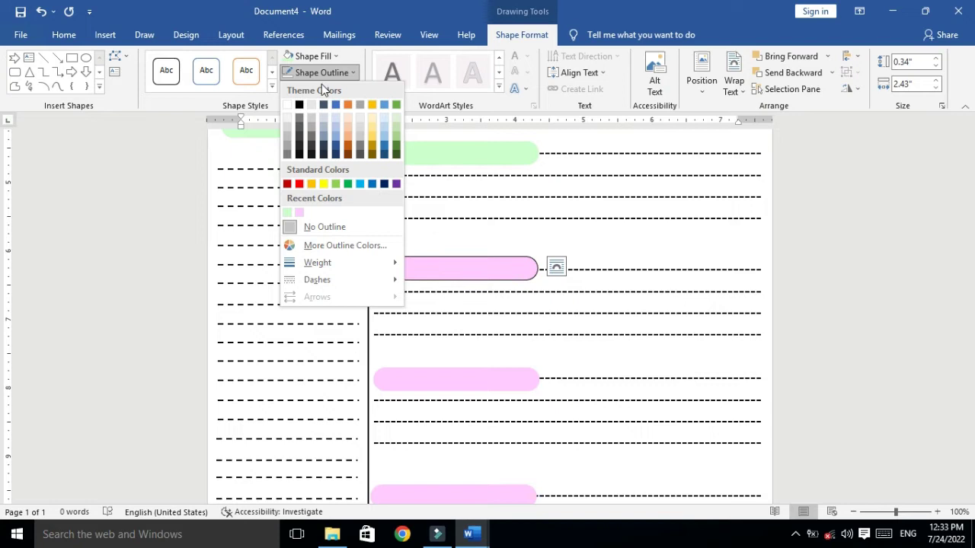
click(334, 56)
click(382, 122)
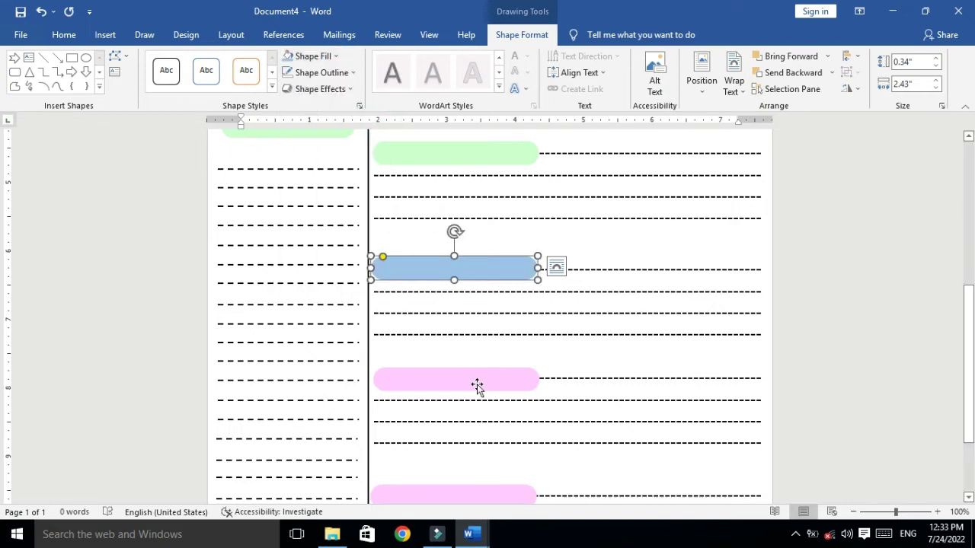
- Give the fifth box an orange outline and a hot pink fill
click(477, 388)
click(355, 73)
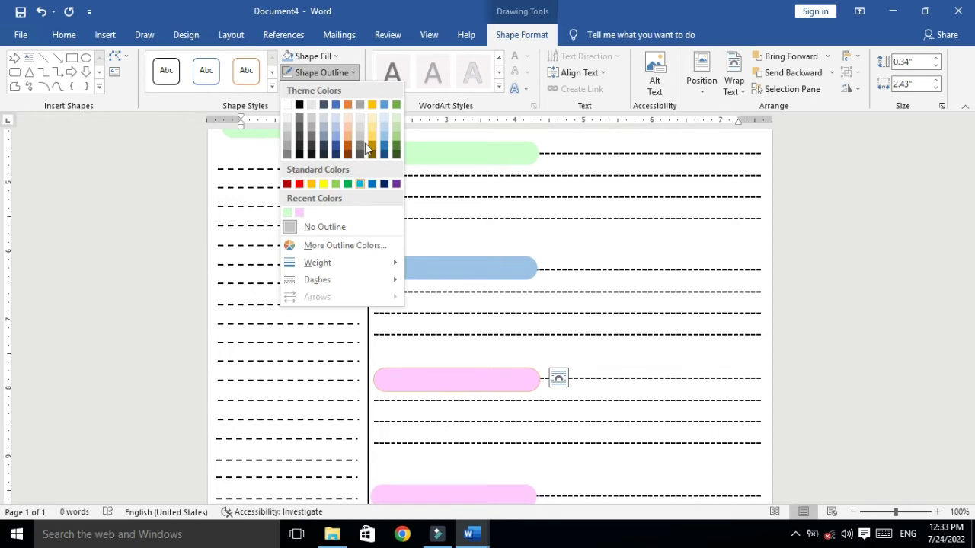
click(336, 250)
click(488, 226)
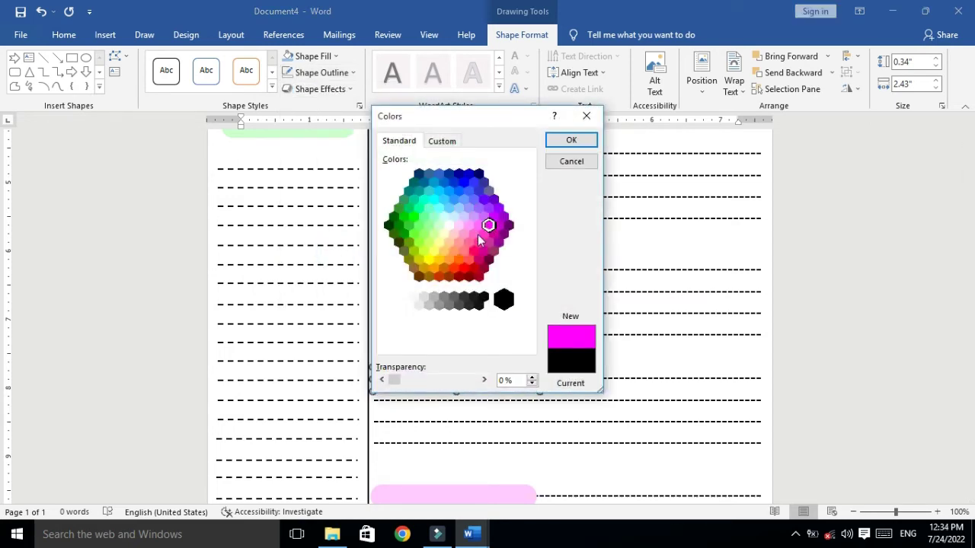
click(457, 259)
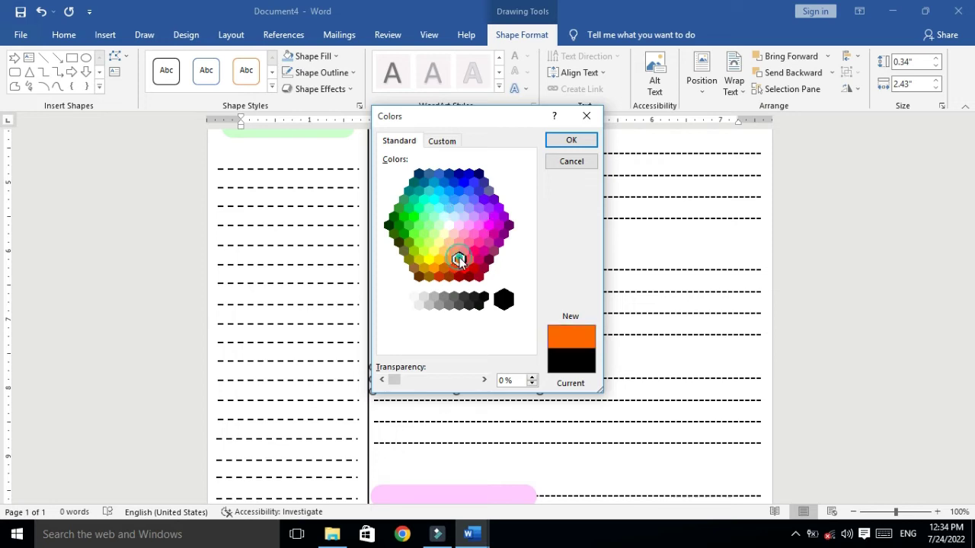
click(570, 141)
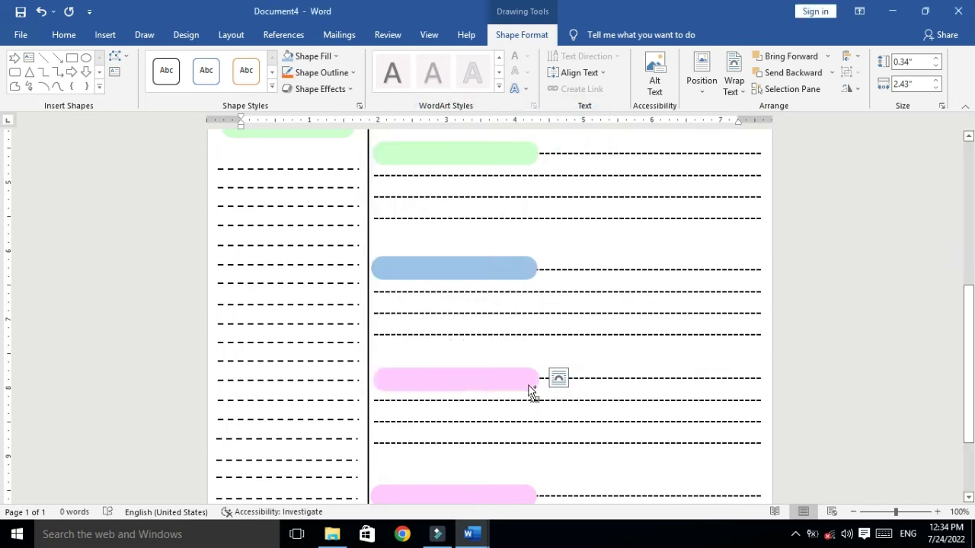
click(335, 56)
click(387, 230)
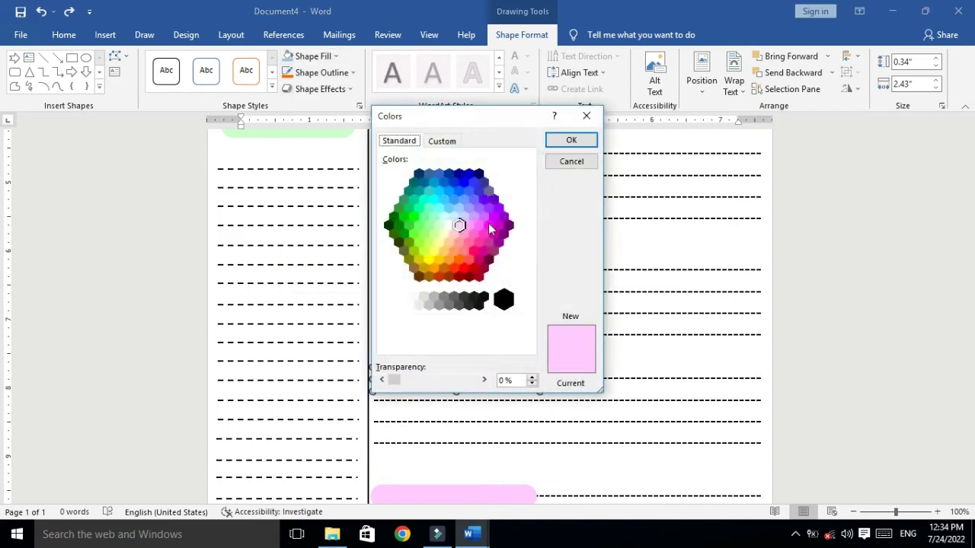
click(474, 250)
click(577, 135)
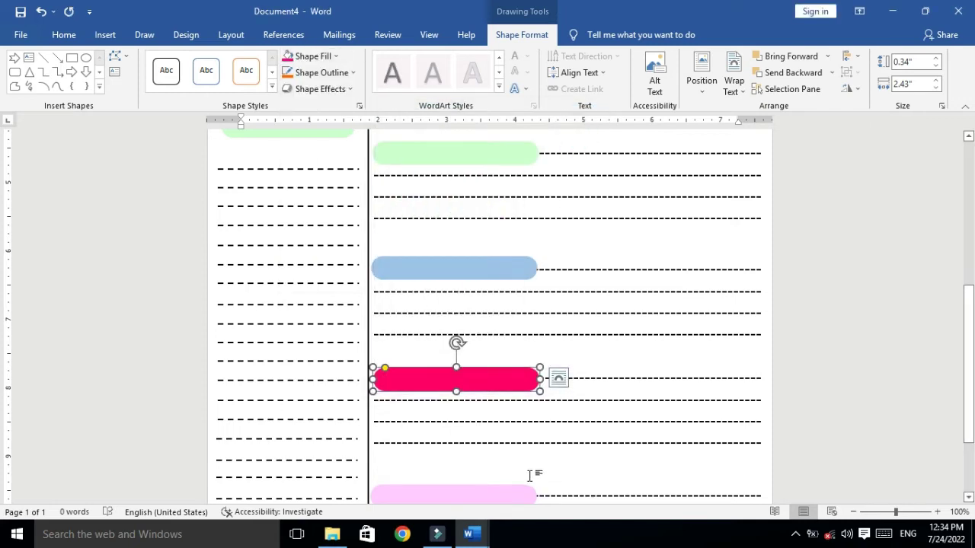
- Fill the bottom light pink box with yellow-orange from More Fill Colors
scroll(533, 472, down, 3)
click(510, 389)
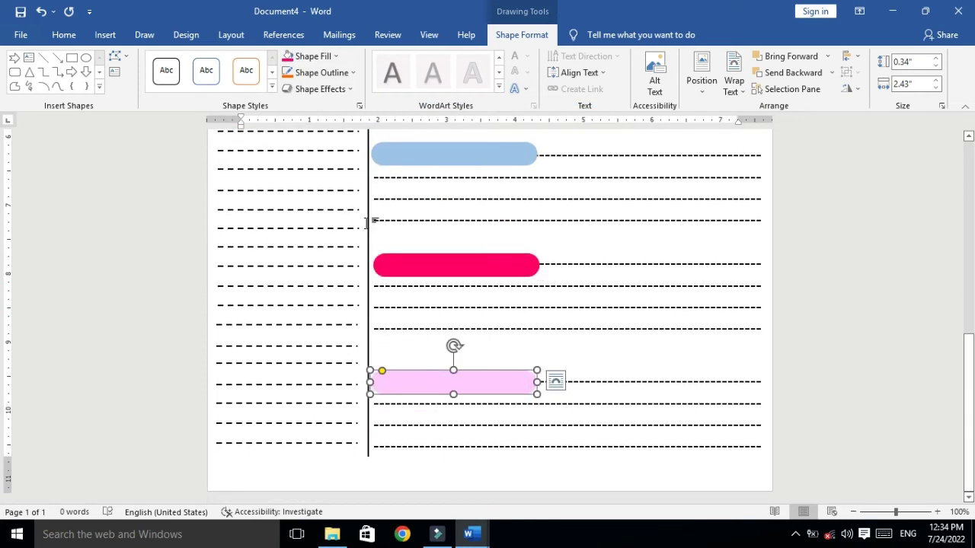
click(335, 56)
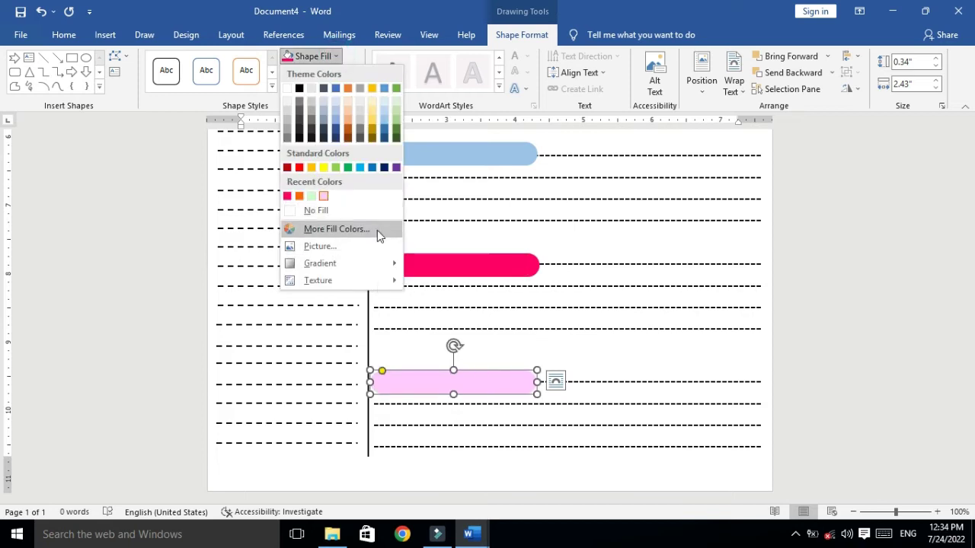
click(378, 230)
click(474, 234)
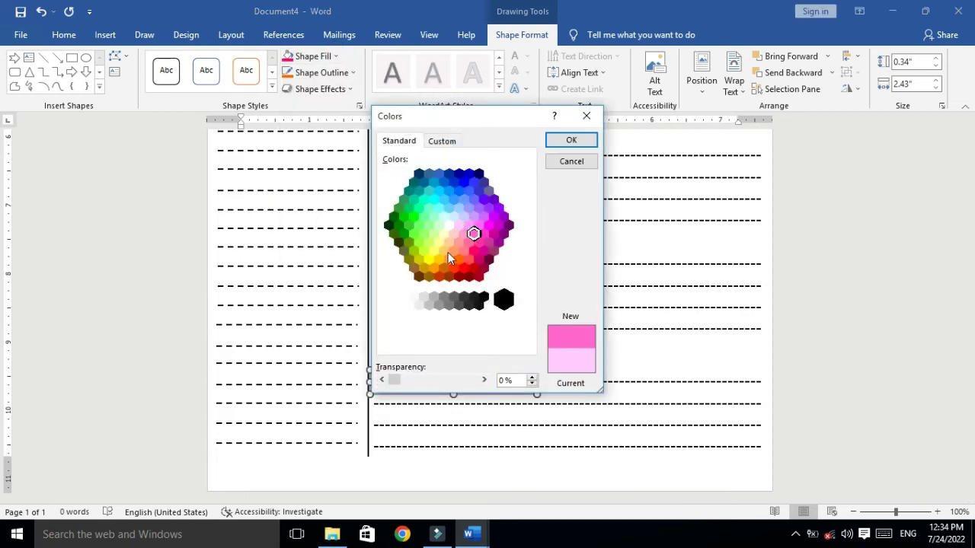
click(448, 255)
click(571, 142)
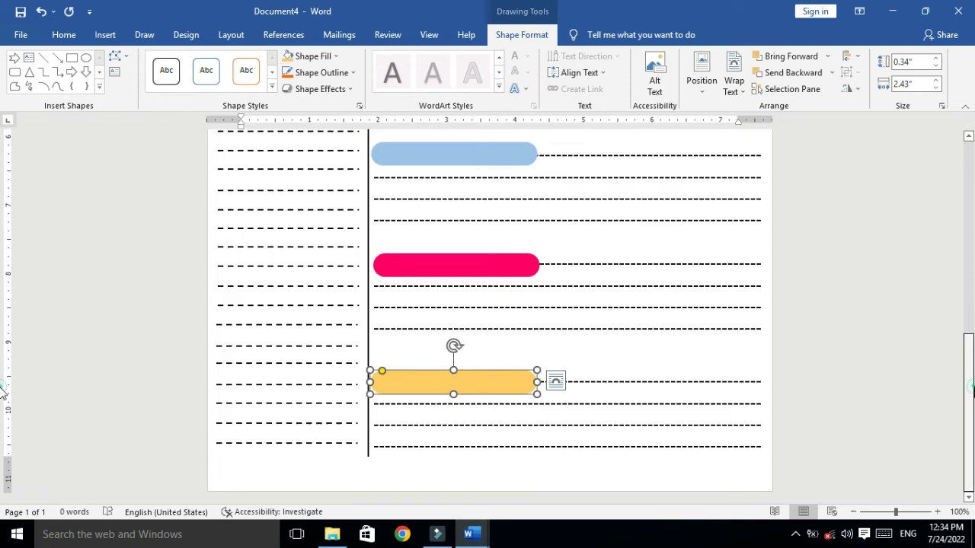
scroll(488, 305, up, 10)
click(457, 259)
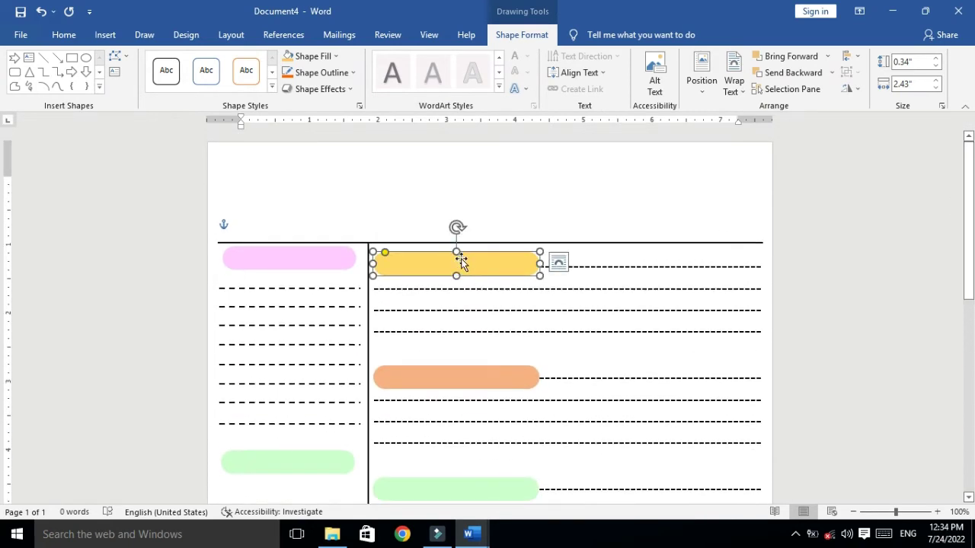
- Select all seven coloured heading boxes on the planner page together
shift+click(341, 263)
shift+click(328, 471)
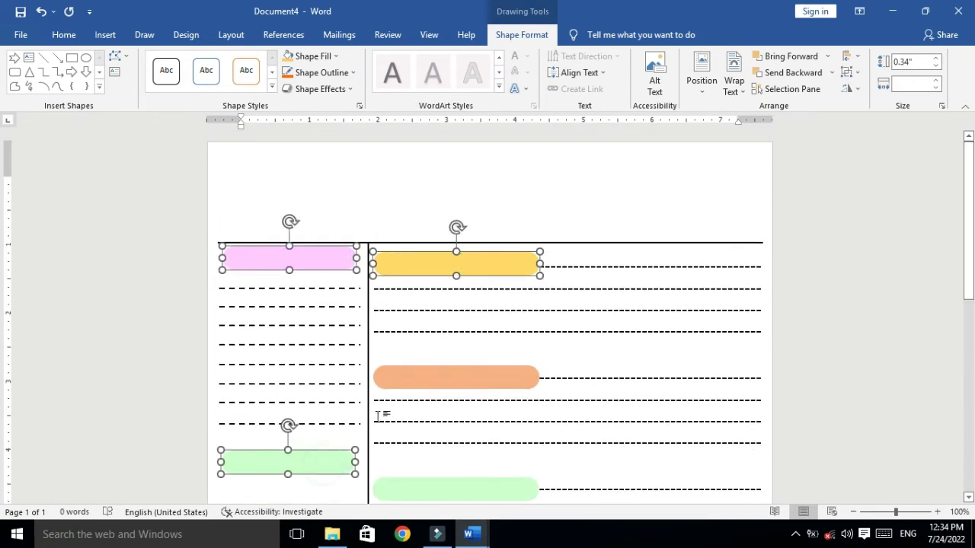
shift+click(448, 381)
scroll(3, 304, down, 5)
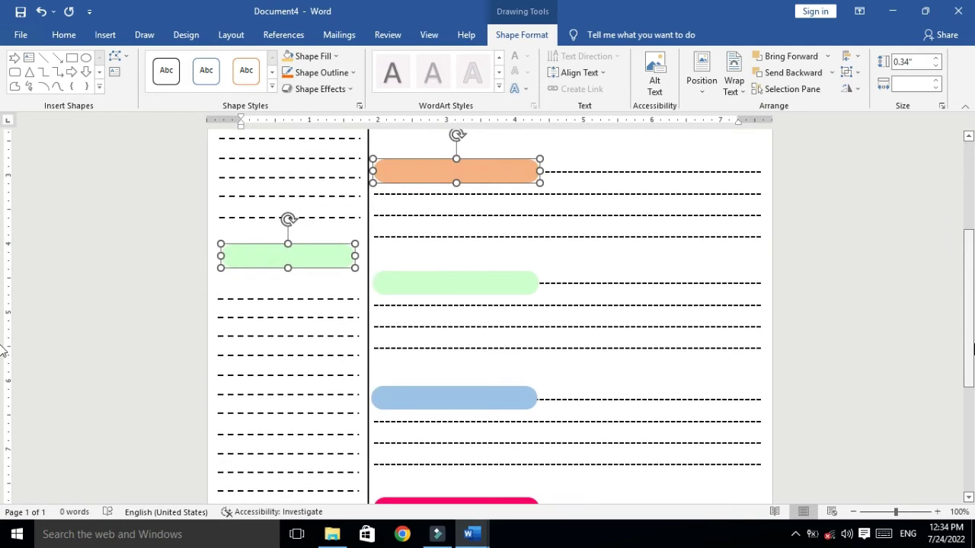
shift+click(514, 288)
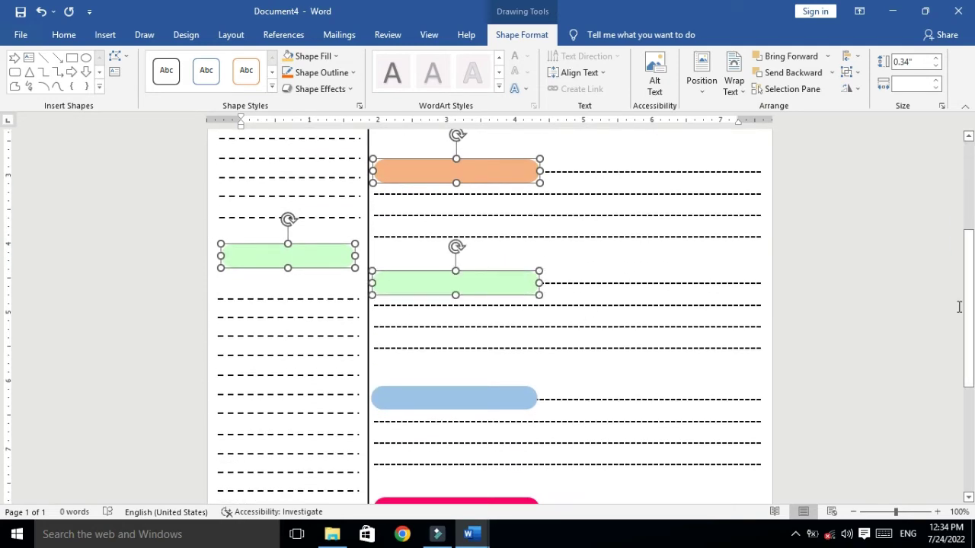
scroll(4, 324, down, 5)
shift+click(474, 188)
scroll(799, 353, down, 1)
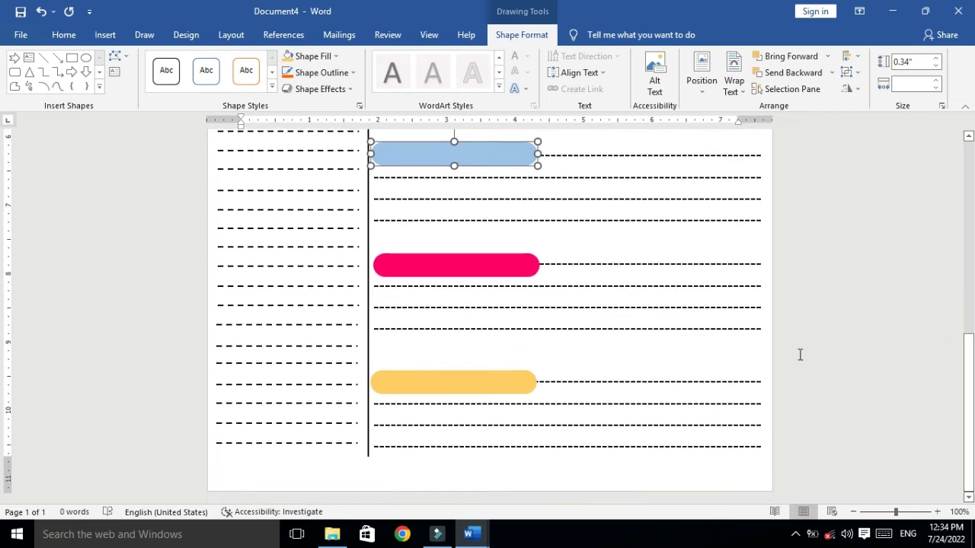
shift+click(490, 271)
shift+click(494, 377)
drag(968, 411, 944, 124)
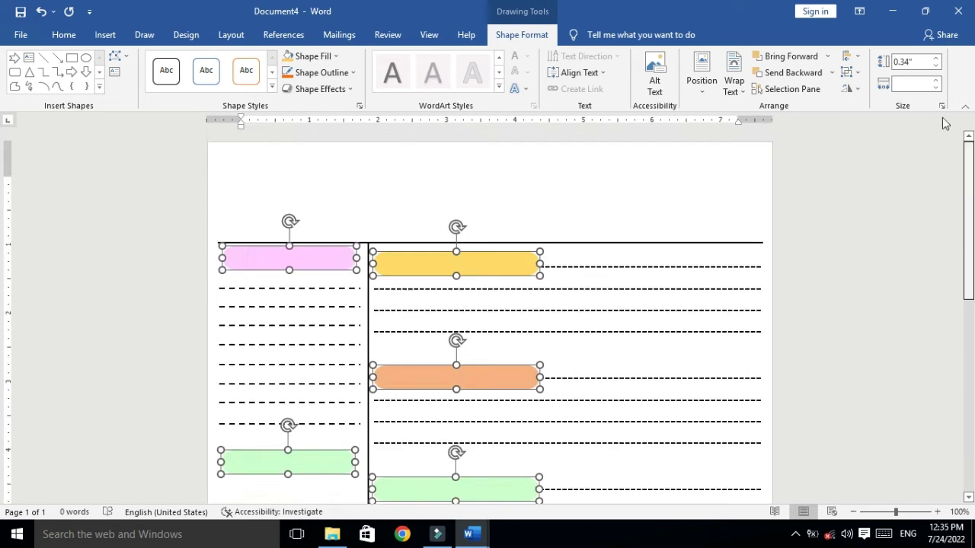
- Apply the Preset 2 glossy bevel shape effect to the selected boxes
click(348, 88)
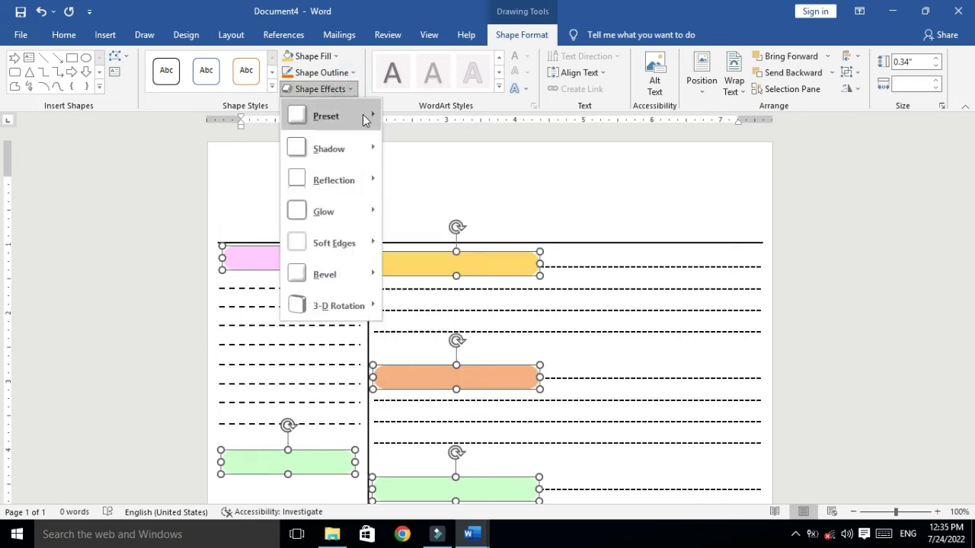
mouse_move(364, 119)
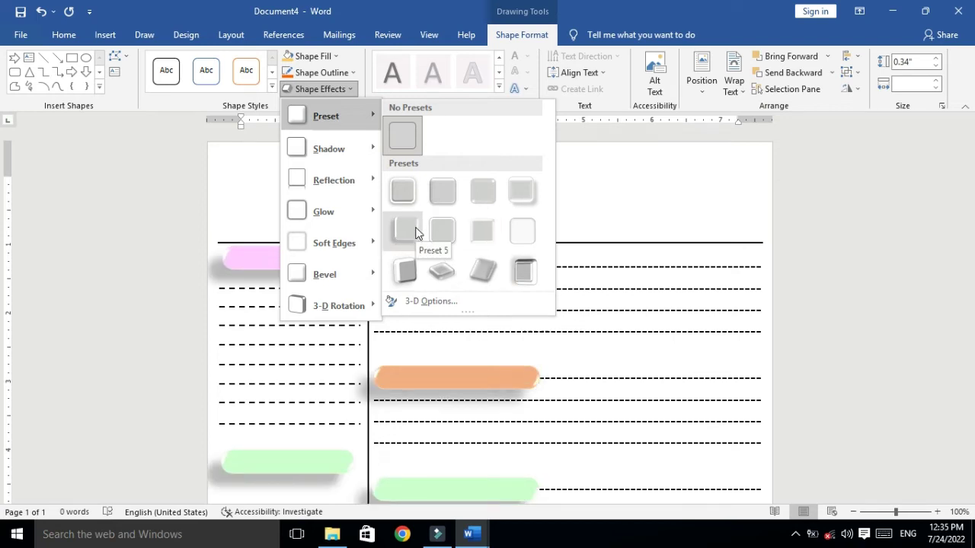
click(450, 190)
click(567, 188)
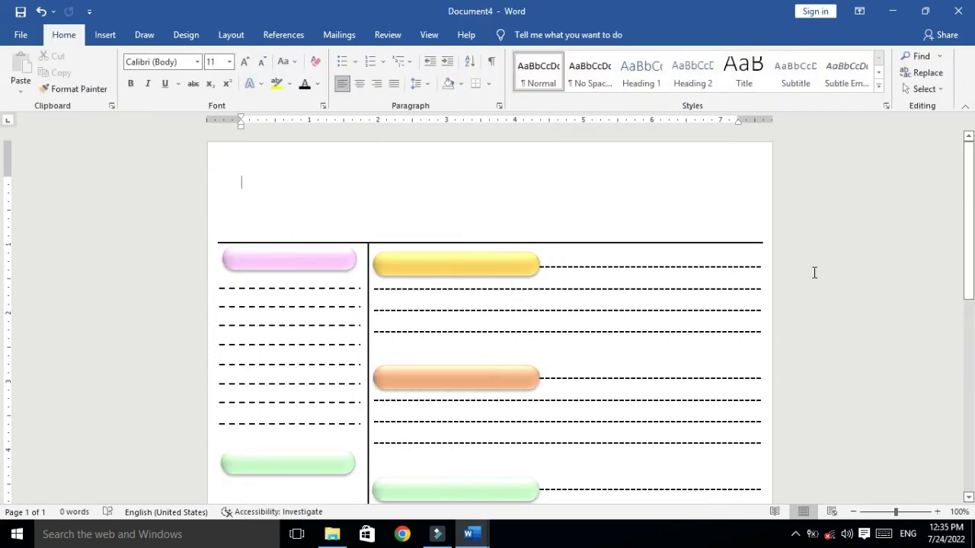
- Copy the yellow box to a spot above the table's top line
click(440, 265)
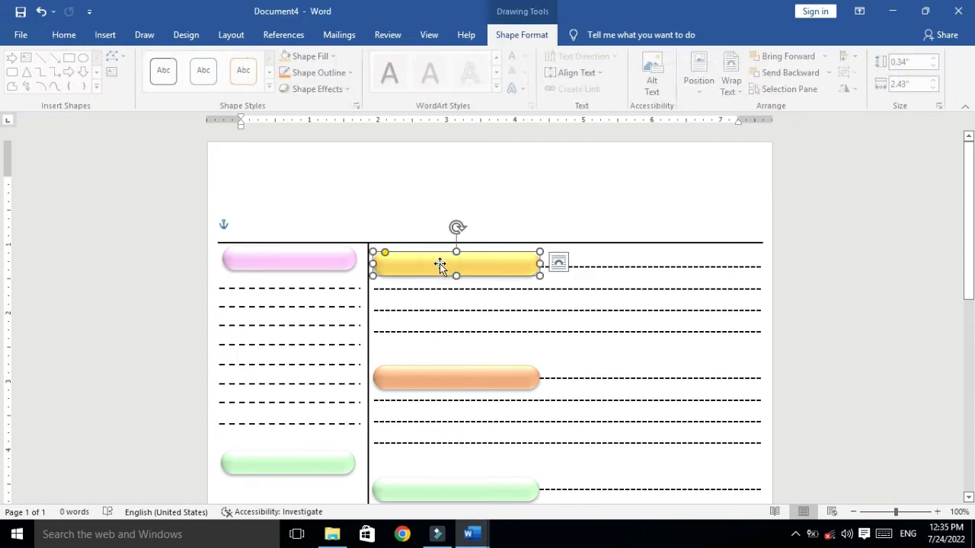
ctrl+drag(446, 272, 594, 230)
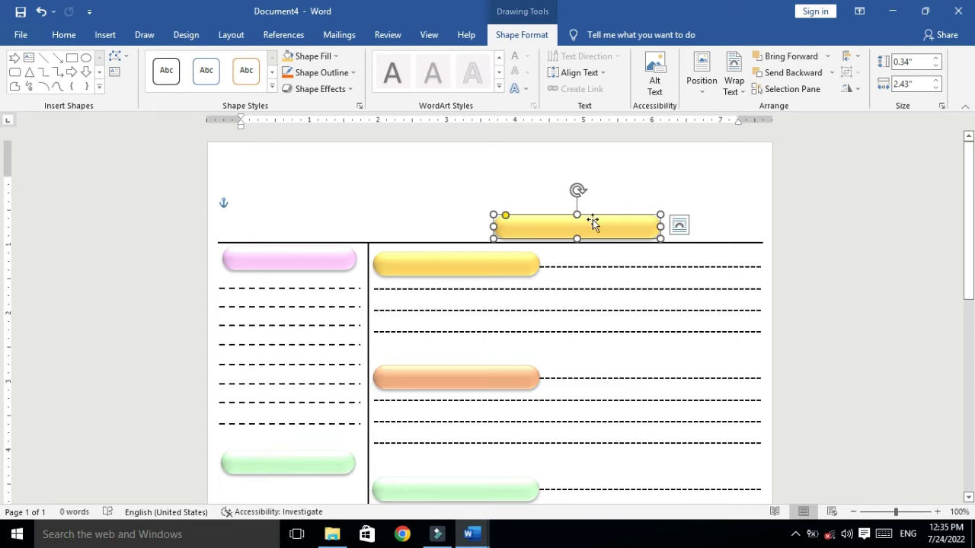
click(267, 89)
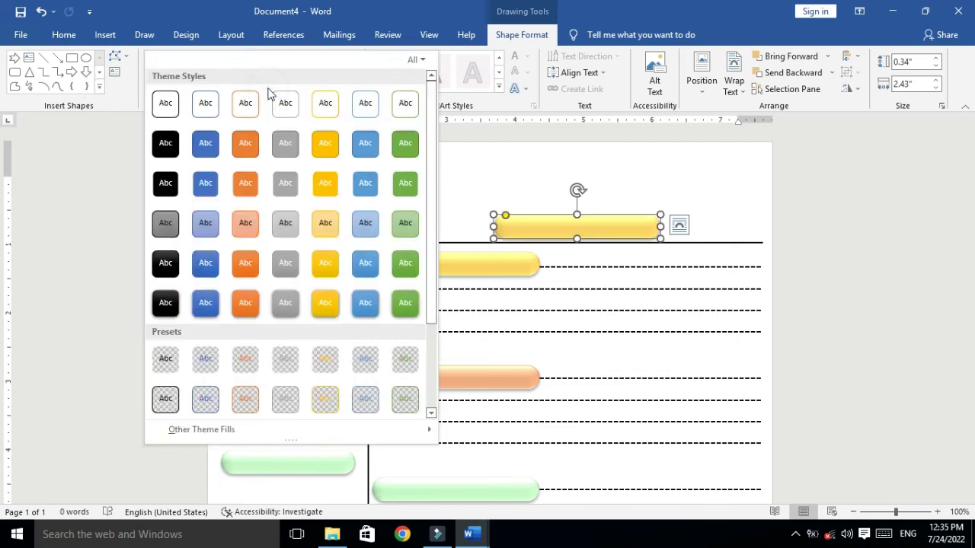
click(457, 165)
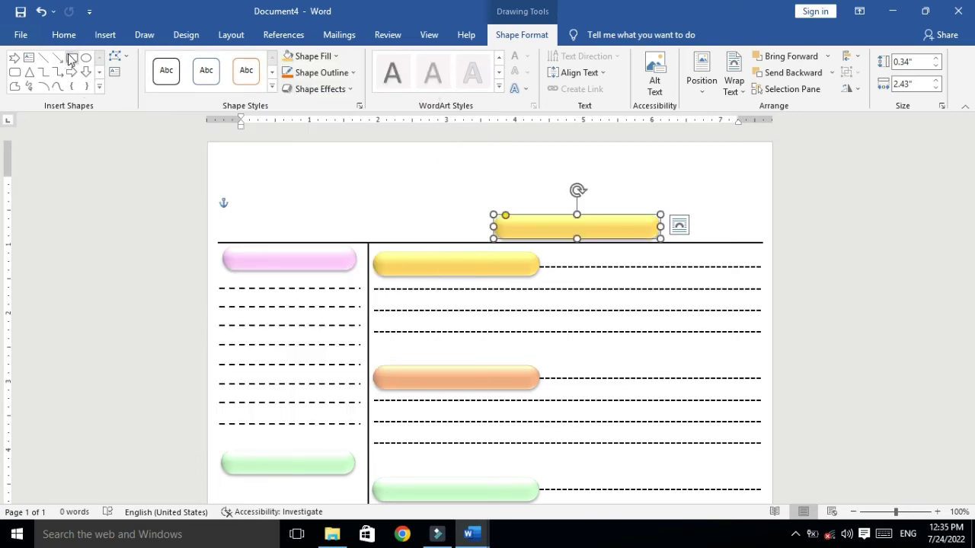
- Draw a top-left rectangle widened to 4.72 inches, and shift the yellow copy right
click(70, 59)
drag(226, 196, 480, 243)
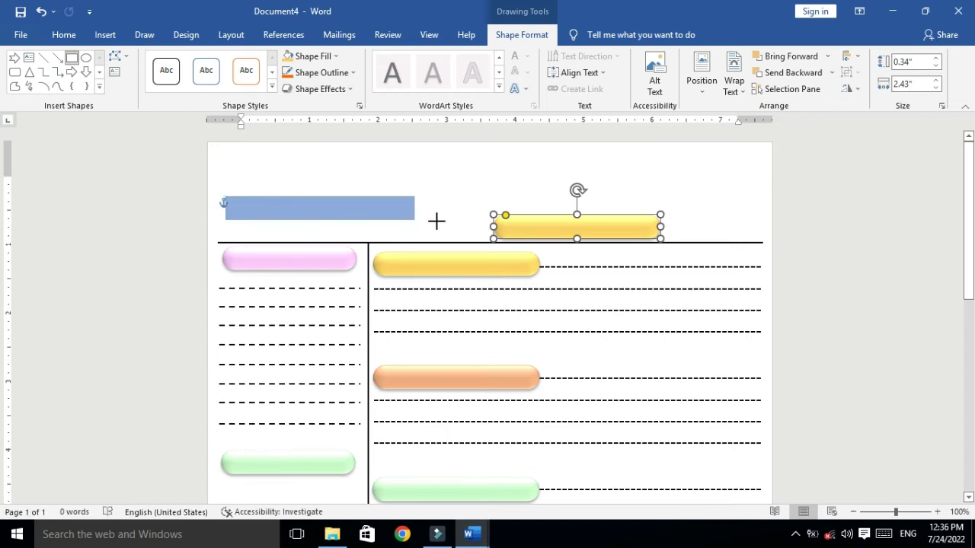
drag(594, 230, 677, 230)
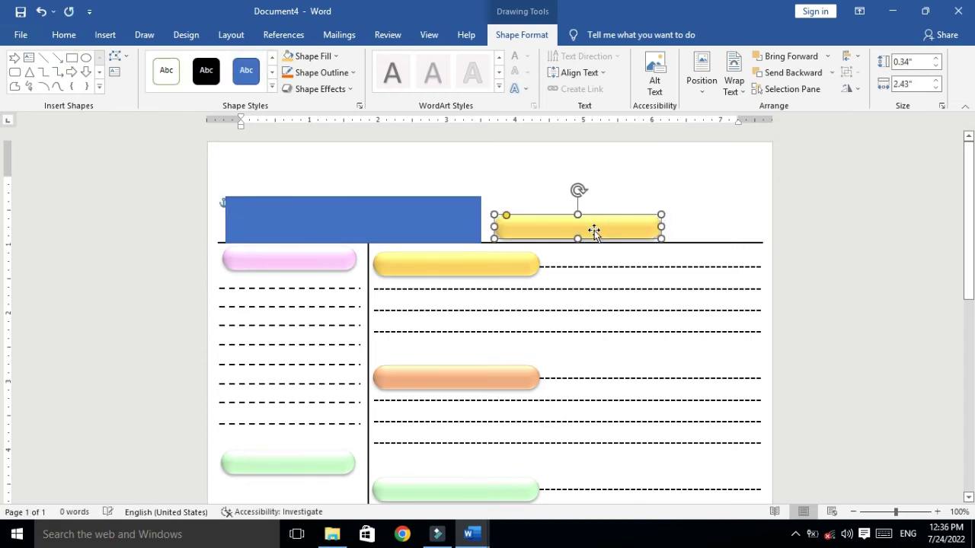
click(468, 229)
drag(480, 219, 549, 219)
key(Up)
key(Up)
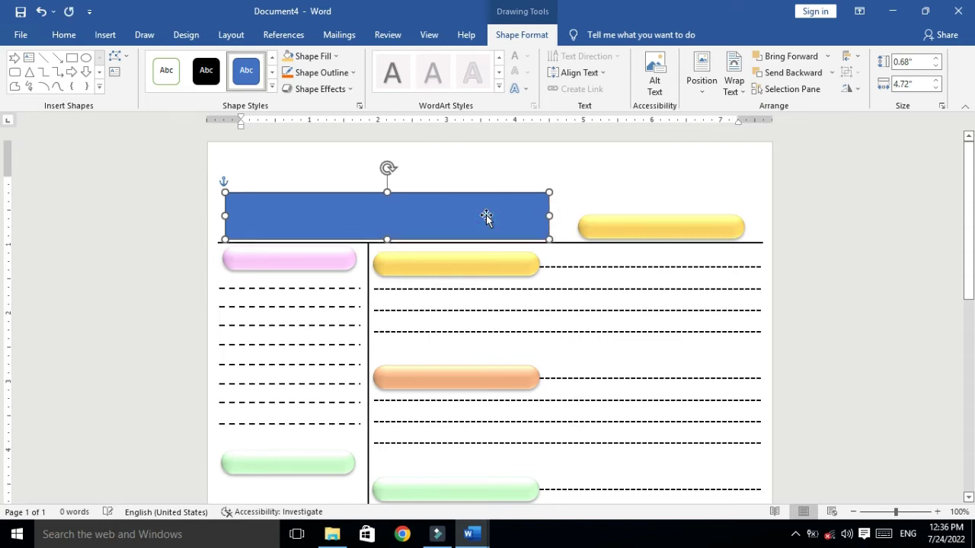
- Set the top-left rectangle to No Outline and No Fill
click(321, 73)
click(325, 226)
click(336, 59)
click(301, 210)
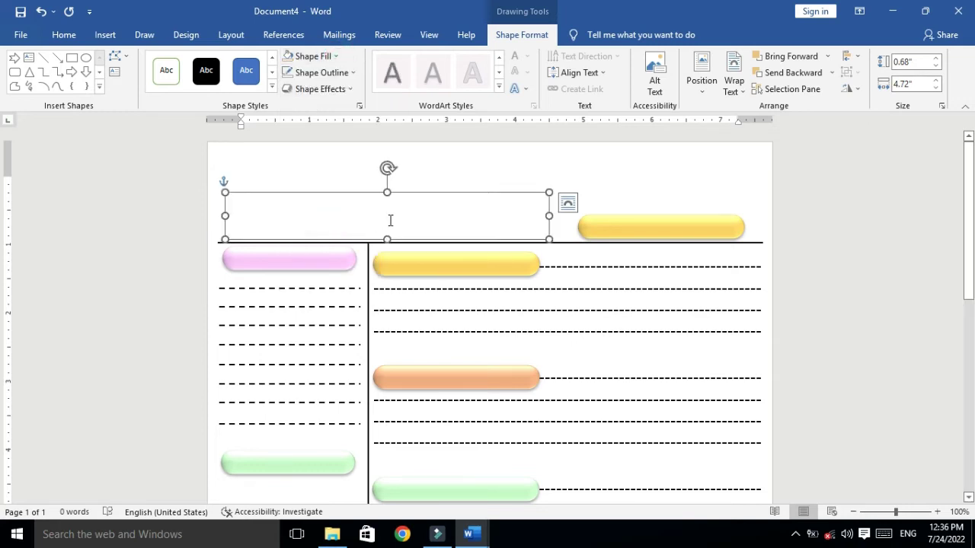
right_click(391, 221)
click(354, 221)
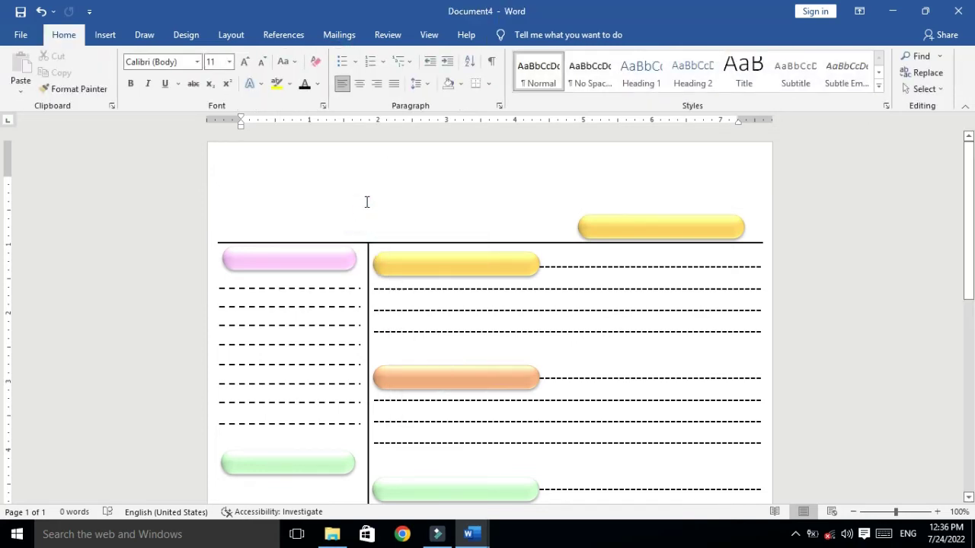
double_click(399, 216)
click(105, 35)
click(191, 56)
- Draw a text-ready rectangle across the top of the page above the table
click(229, 88)
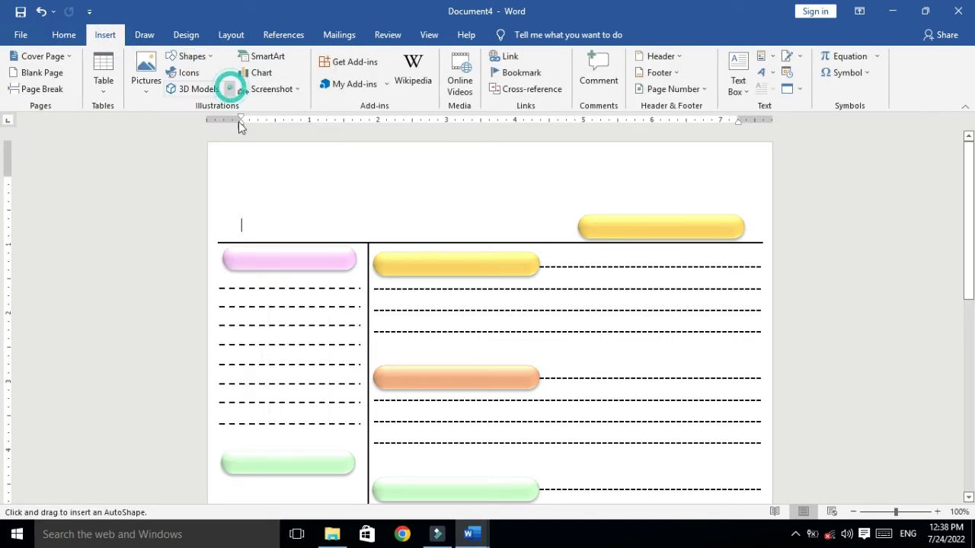
drag(242, 191, 588, 246)
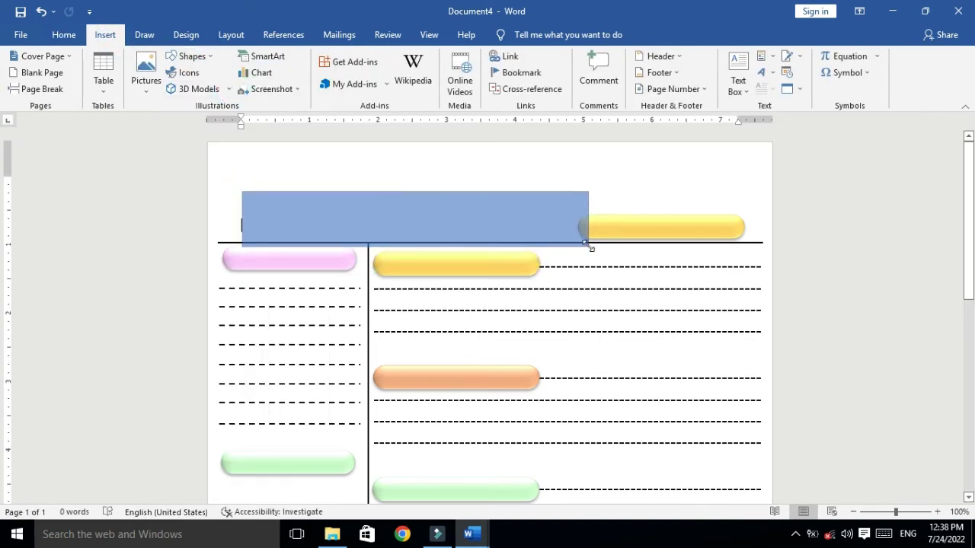
right_click(474, 214)
click(500, 296)
right_click(446, 204)
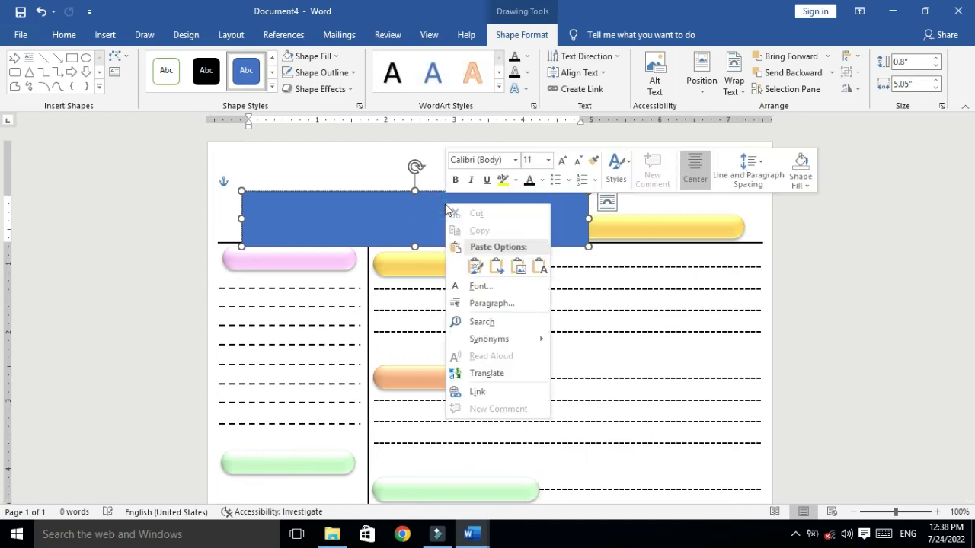
click(407, 217)
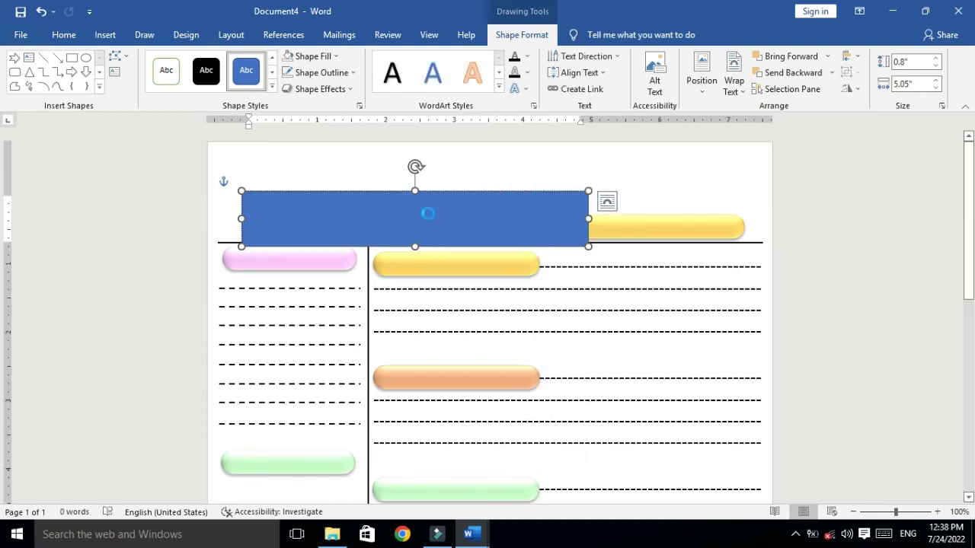
- Paste the DAILY PLANNER title into the rectangle and remove its fill
key(ctrl+v)
click(309, 56)
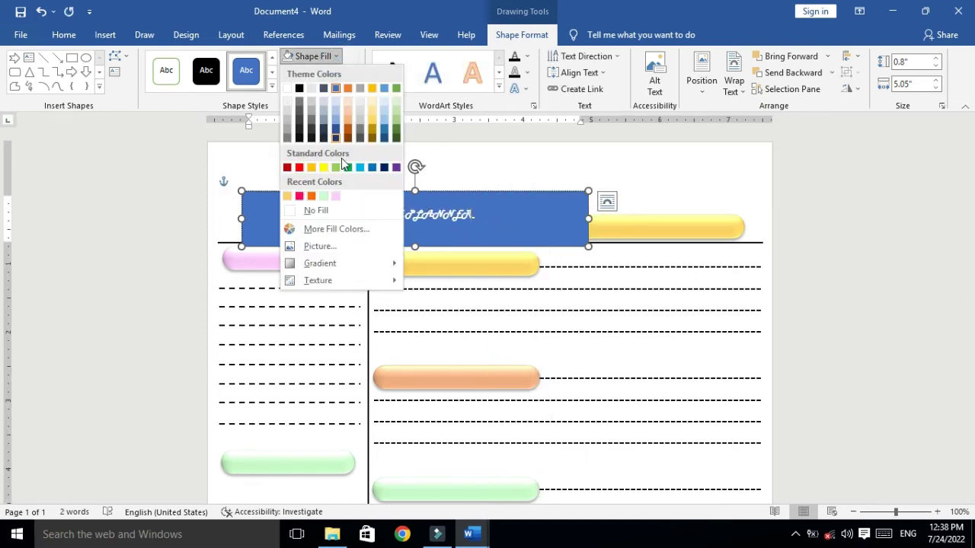
click(347, 215)
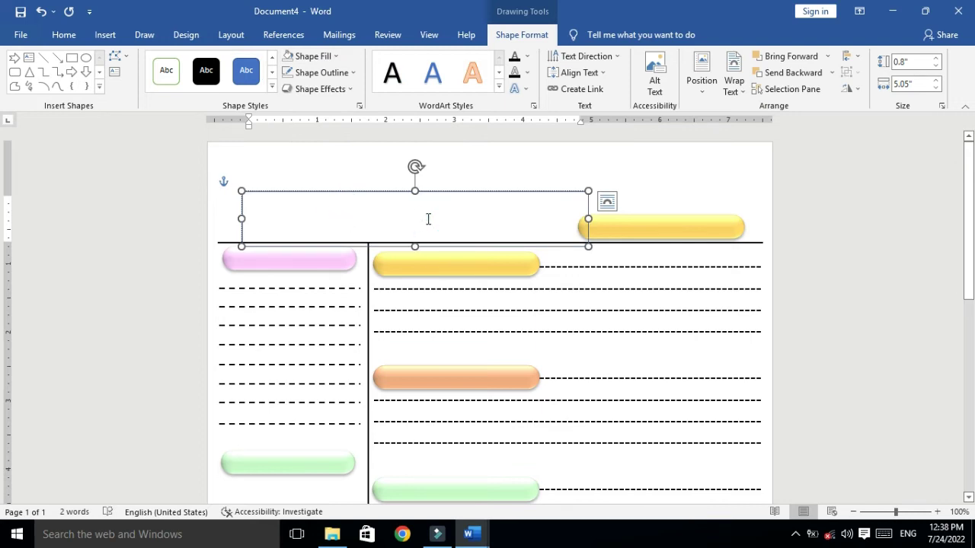
key(ctrl+v)
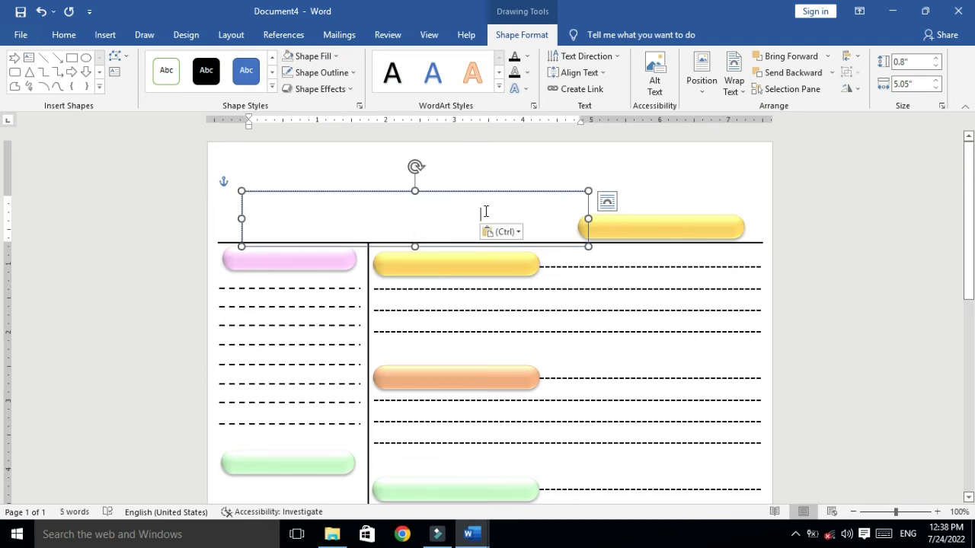
- Make the title text black and delete the extra duplicated letters
drag(485, 211, 267, 209)
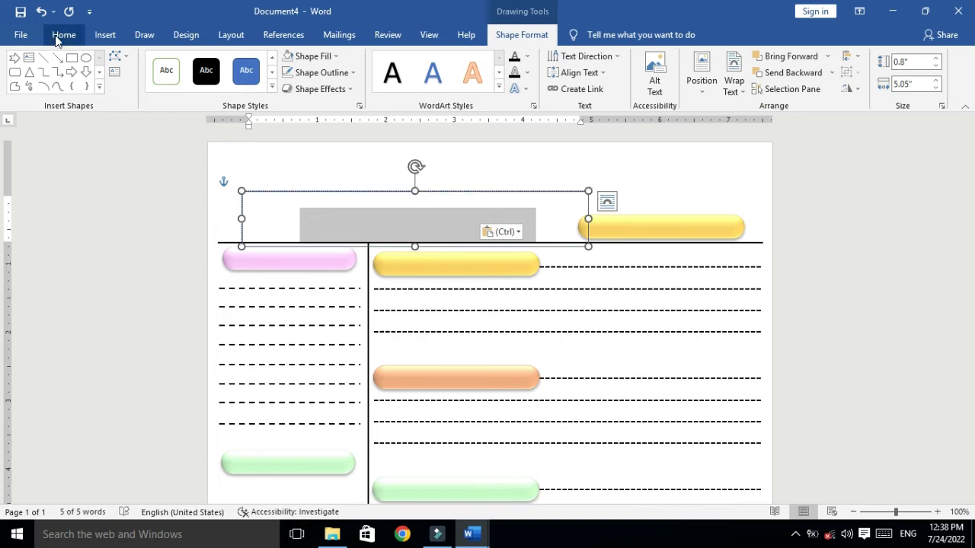
click(61, 35)
click(314, 84)
click(312, 135)
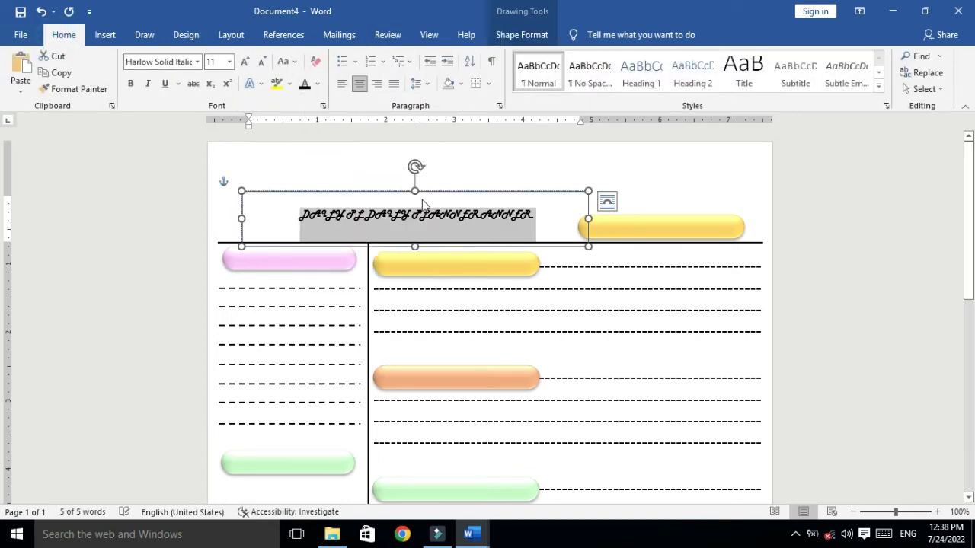
click(546, 222)
key(BackSpace)
key(BackSpace)
key(BackSpace)
key(BackSpace)
key(BackSpace)
key(BackSpace)
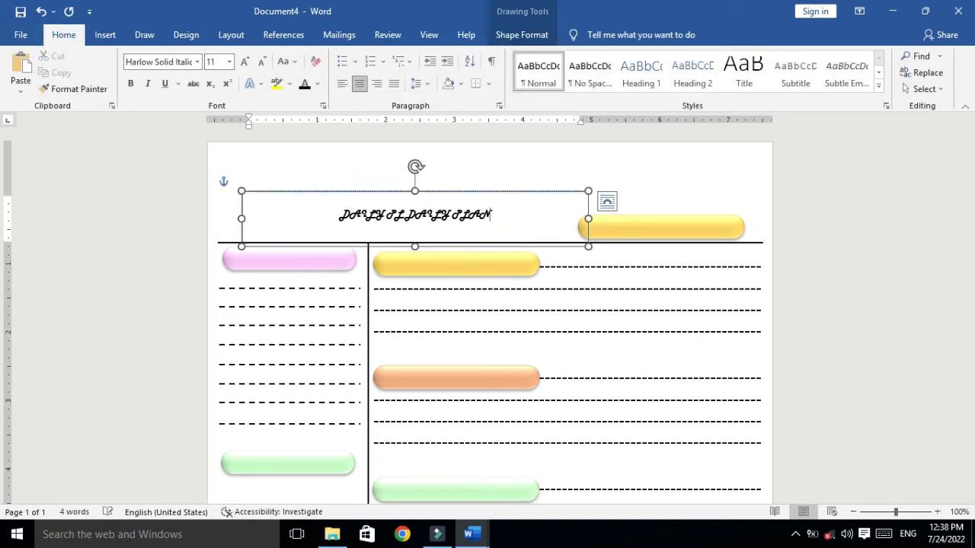
key(BackSpace)
key(BackSpace)
key(BackSpace)
key(BackSpace)
key(BackSpace)
key(BackSpace)
key(BackSpace)
key(BackSpace)
key(BackSpace)
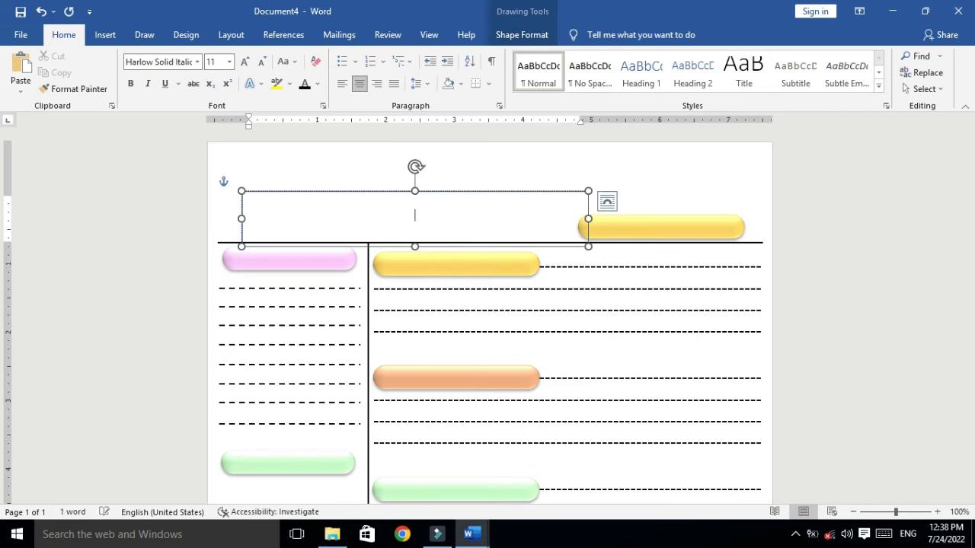
drag(471, 217, 366, 214)
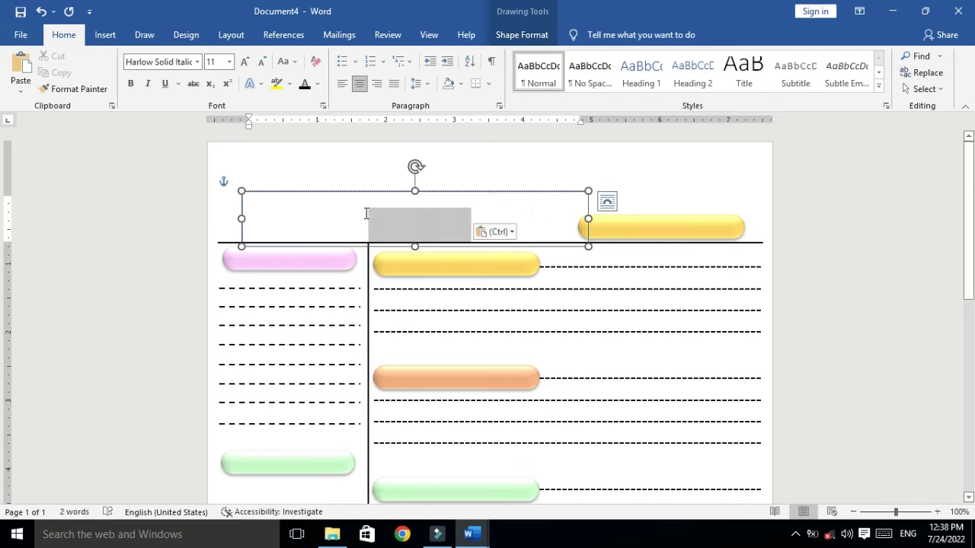
click(305, 84)
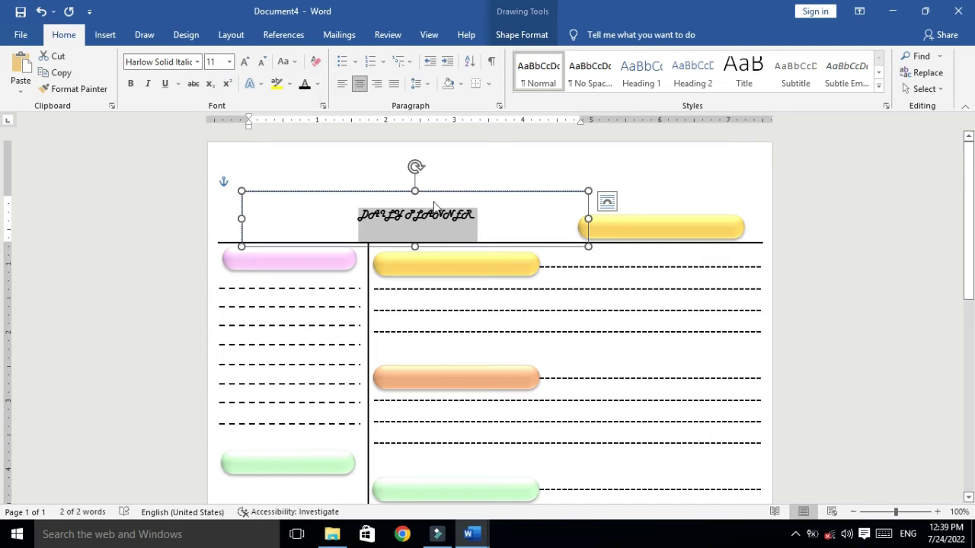
- Align the title text to the top of its box
click(522, 34)
click(580, 73)
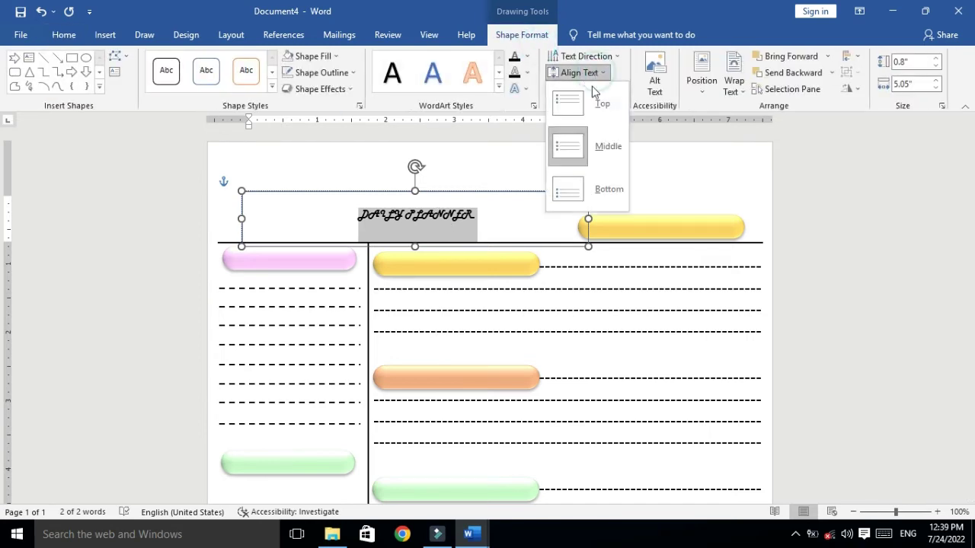
click(591, 93)
- Shorten the title box, enlarge DAILY PLANNER to 20 pt, and move it onto the top rule
drag(414, 246, 414, 217)
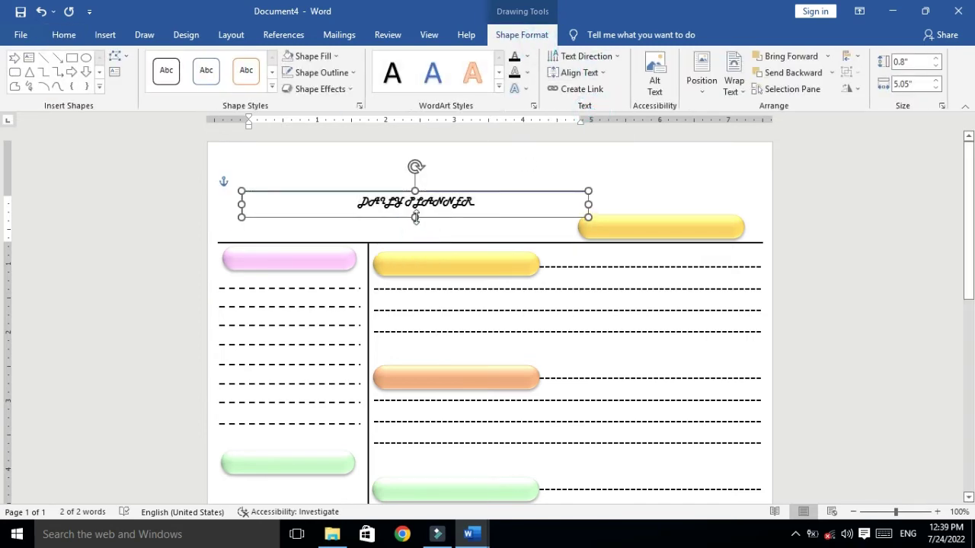
drag(358, 202, 477, 202)
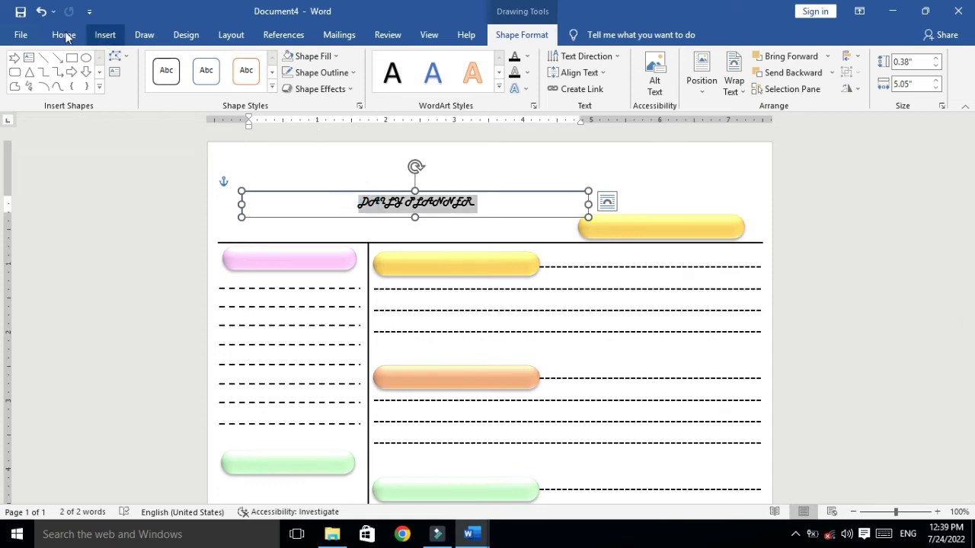
click(64, 34)
click(244, 61)
click(244, 62)
click(244, 61)
click(245, 61)
click(244, 62)
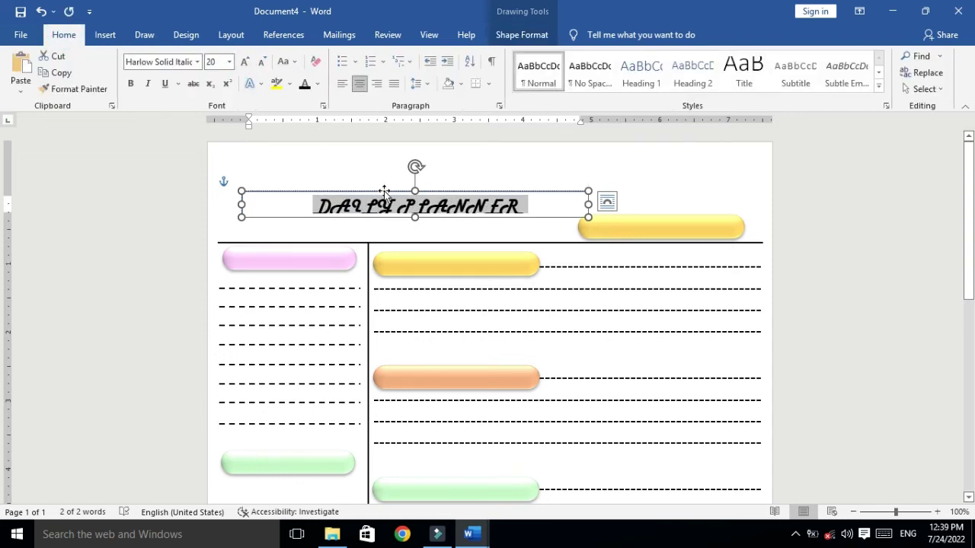
click(415, 218)
mouse_move(430, 191)
mouse_down()
mouse_move(398, 220)
mouse_move(410, 208)
mouse_up()
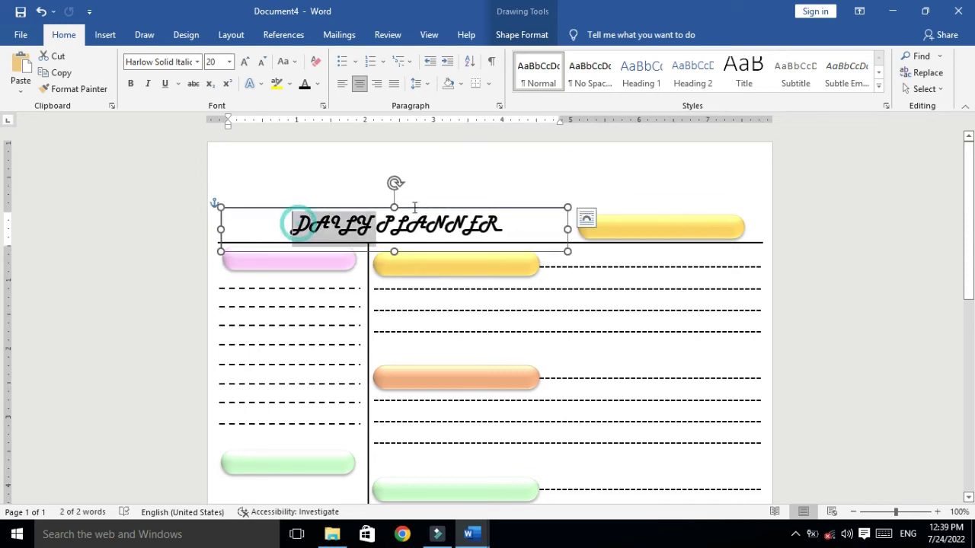
- Make the title bold with a gradient text fill whose first stop is orange
drag(299, 225, 507, 227)
click(136, 86)
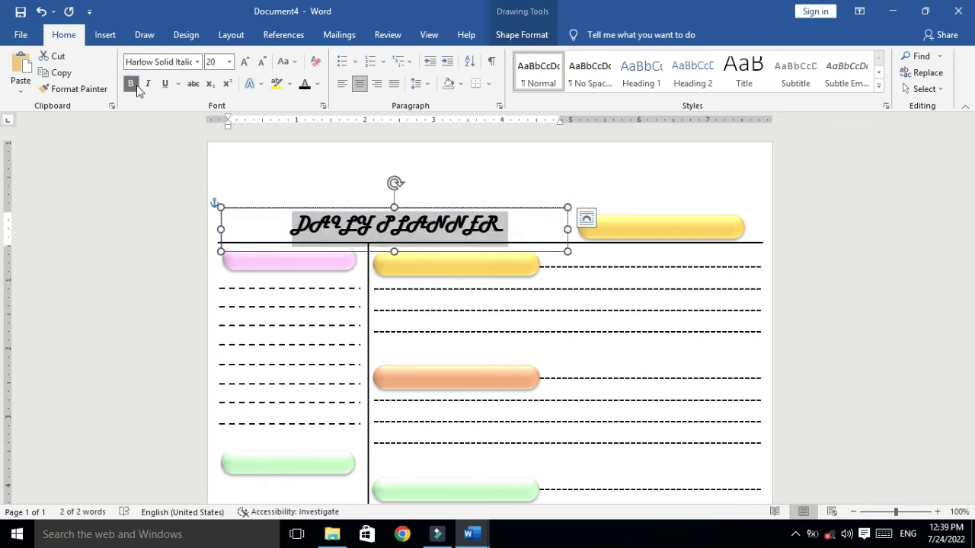
click(320, 85)
mouse_move(415, 279)
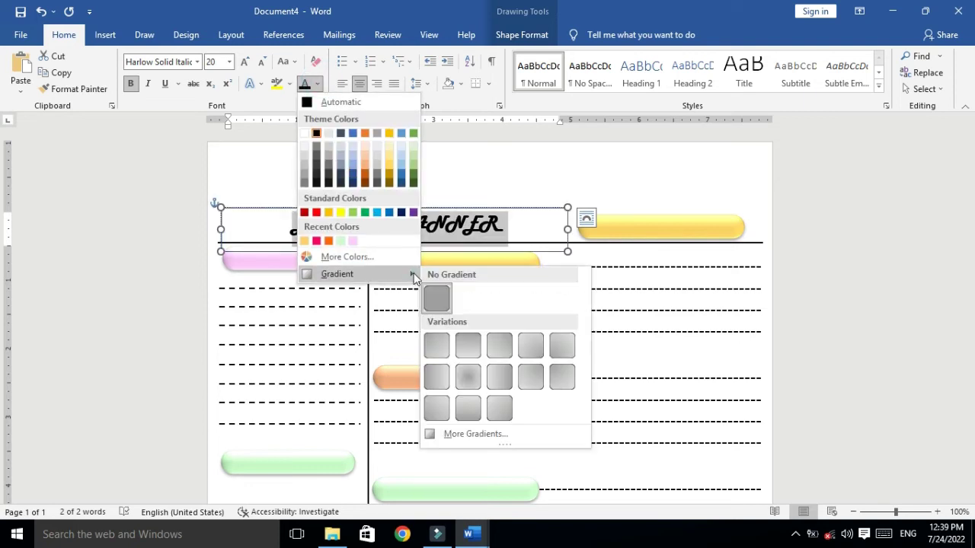
click(496, 440)
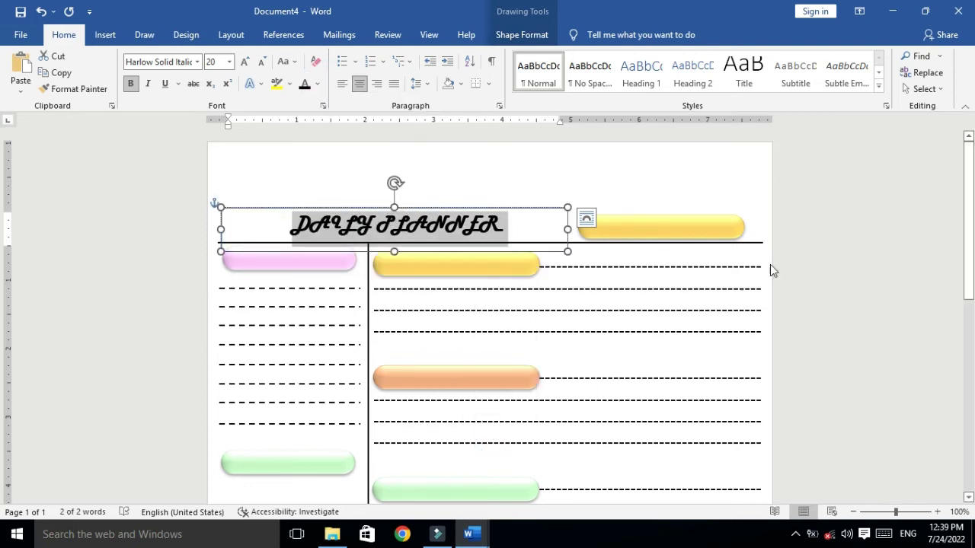
click(802, 261)
click(945, 416)
click(935, 386)
- Move a gradient stop to 55% and colour the stops green, pink and blue
drag(878, 391, 861, 392)
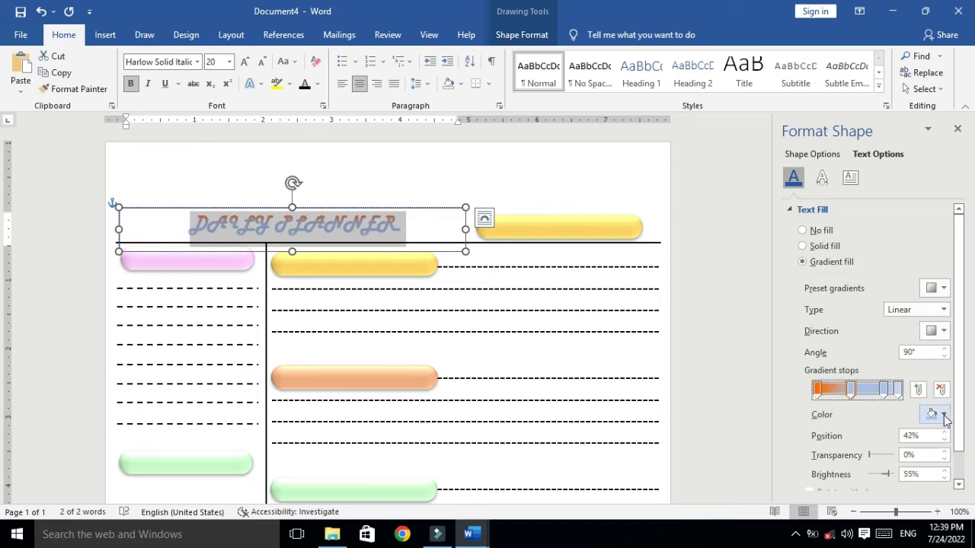
click(944, 417)
click(904, 355)
click(883, 388)
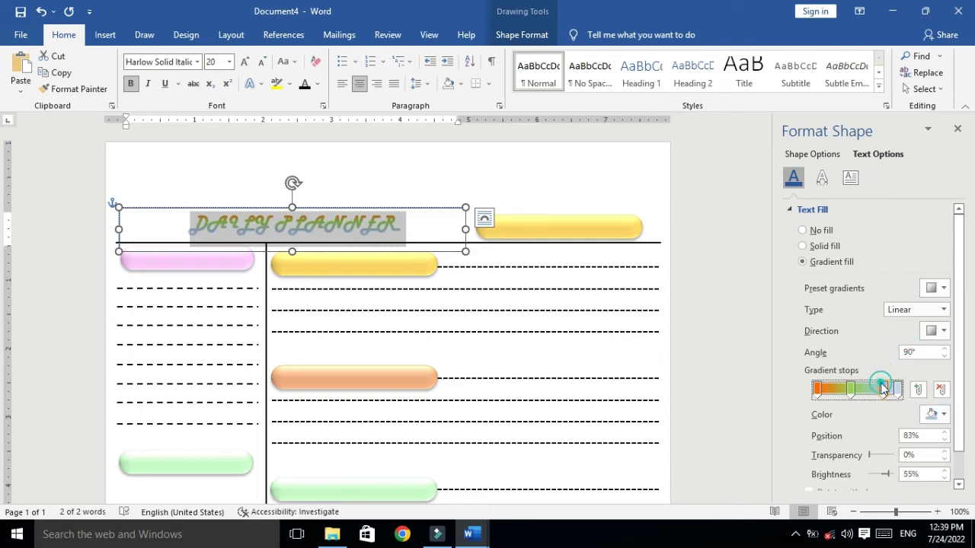
click(944, 415)
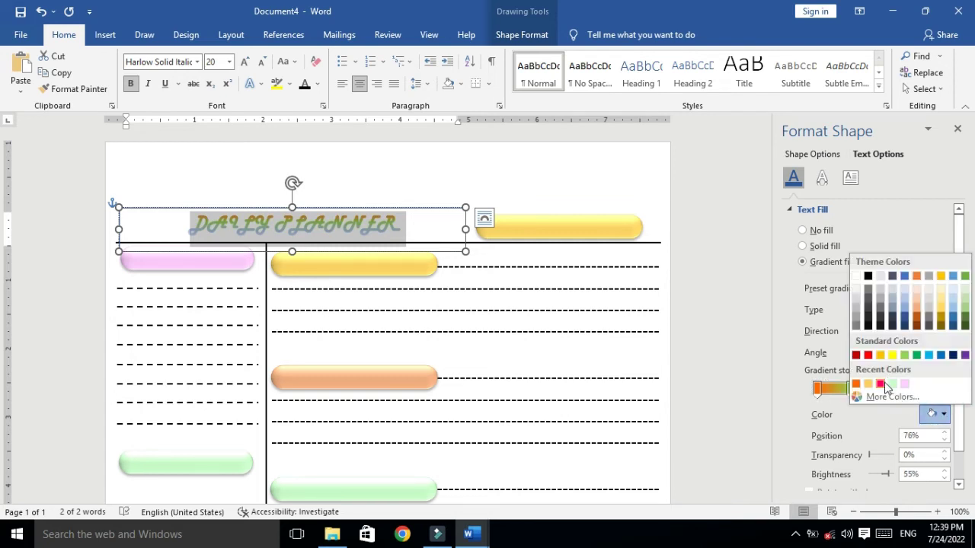
click(881, 384)
click(894, 388)
click(943, 415)
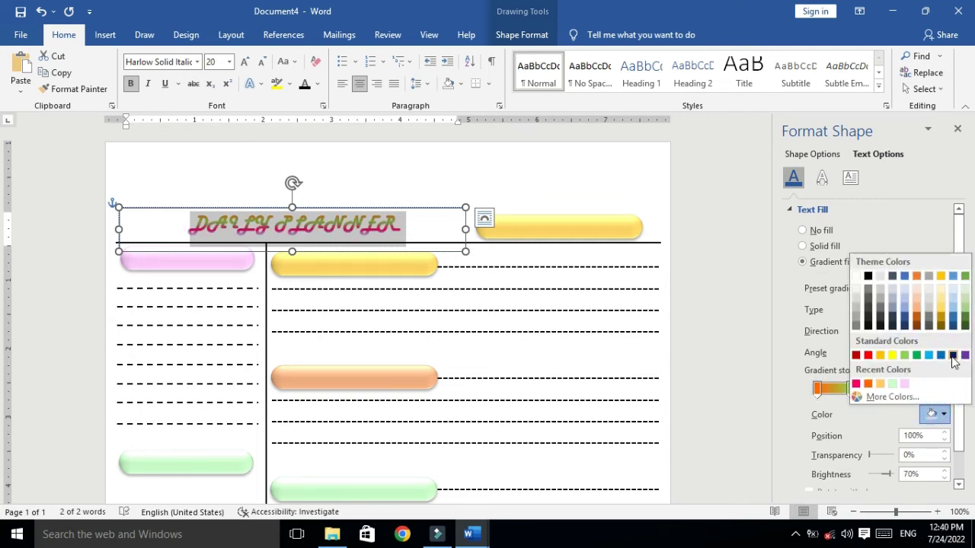
click(939, 356)
- Make the title gradient run diagonally at 135°
click(853, 390)
click(944, 331)
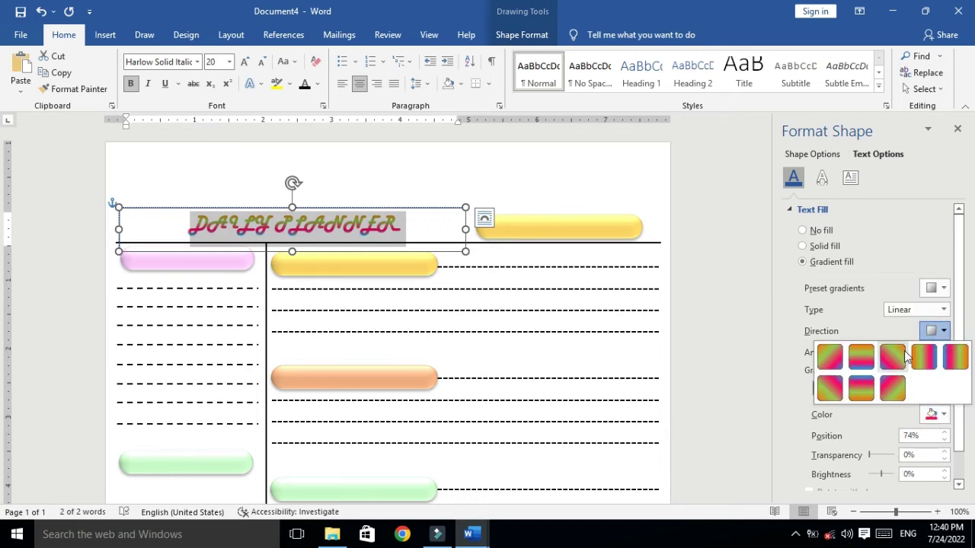
click(904, 351)
click(607, 185)
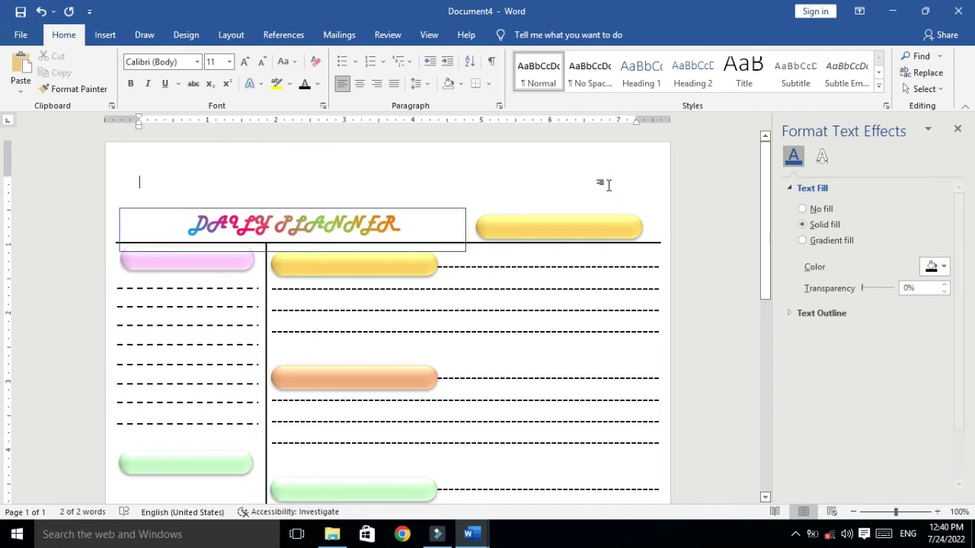
- Remove the title box's outline and nudge it three steps left
click(449, 215)
click(525, 34)
click(321, 72)
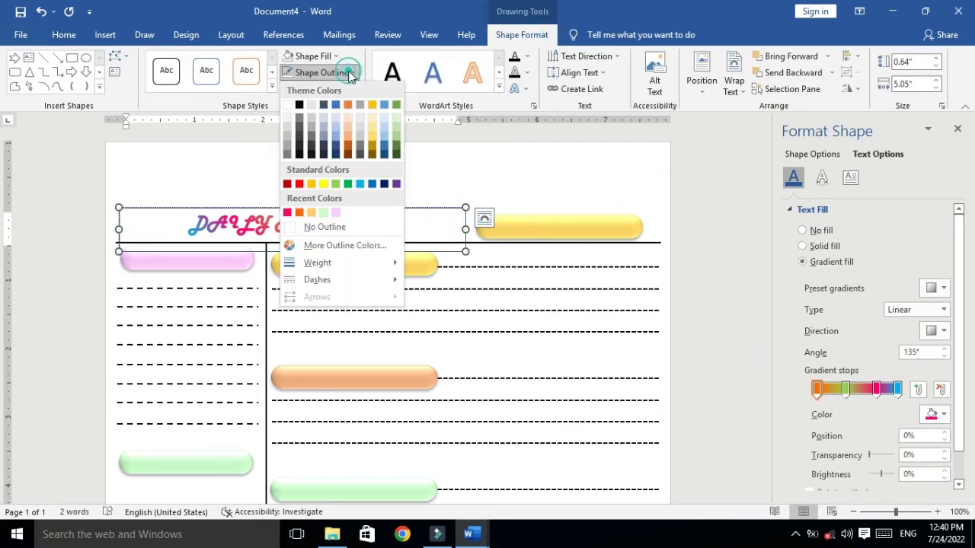
click(326, 226)
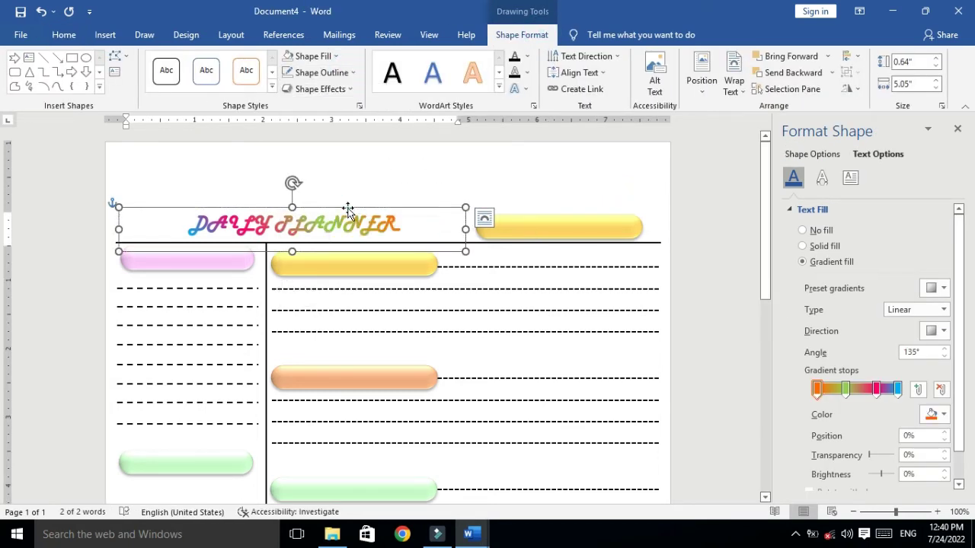
click(348, 209)
key(Left)
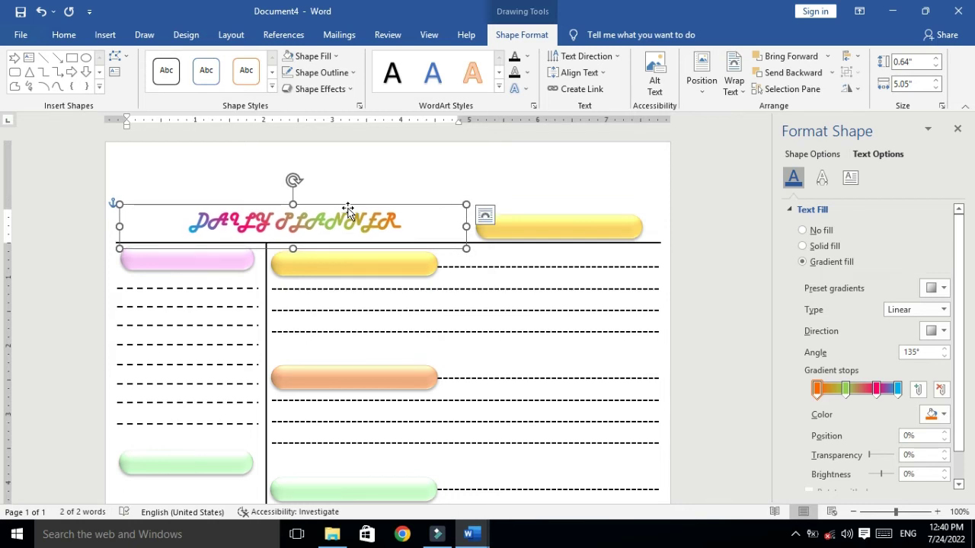
key(Left)
key(Left)
key(Left)
key(Left)
key(Left)
key(Left)
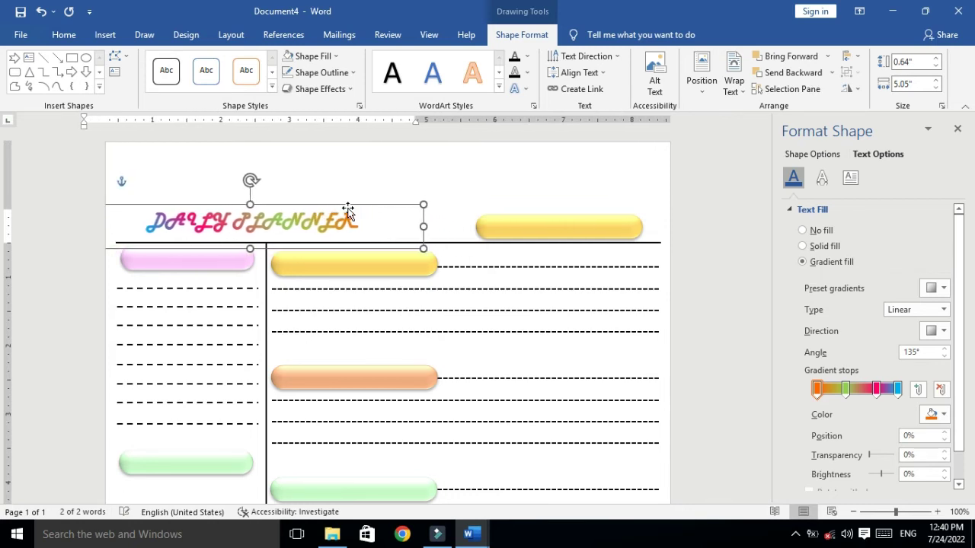
key(Left)
click(528, 230)
- Move the yellow shape beside the title, widen it, and set vertically centred text
drag(528, 229, 446, 226)
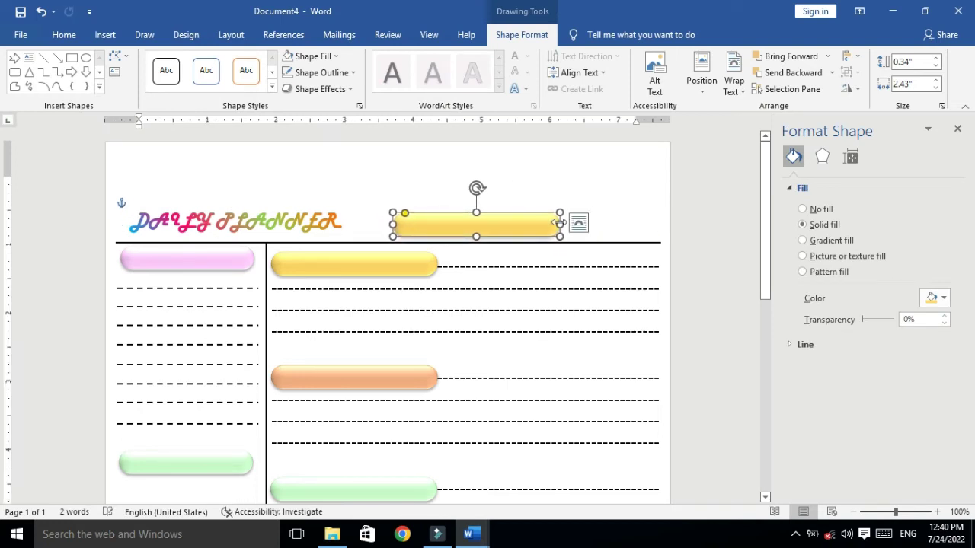
drag(557, 222, 612, 223)
right_click(508, 230)
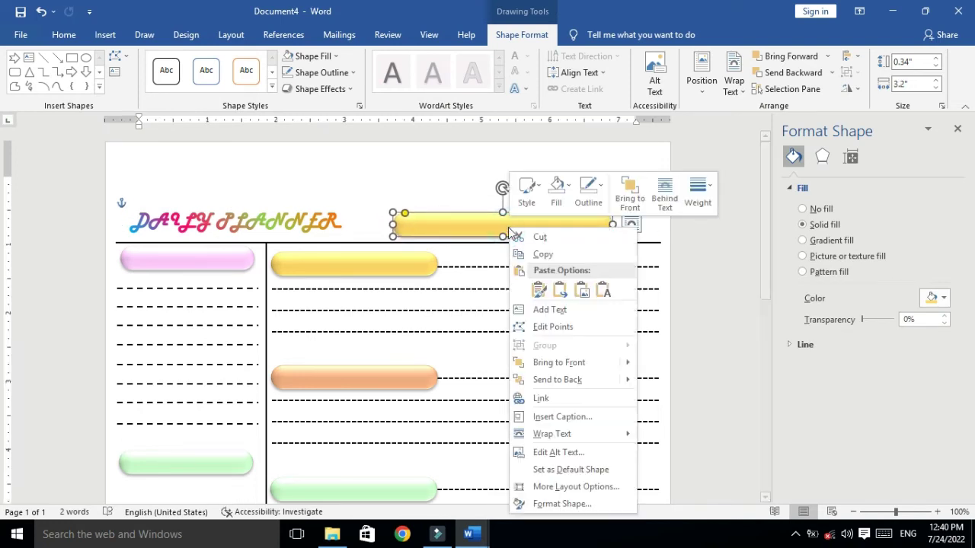
click(544, 311)
click(602, 72)
click(600, 103)
- Enter the TODAY'S DAY label with no space after, and nudge the box left
click(64, 34)
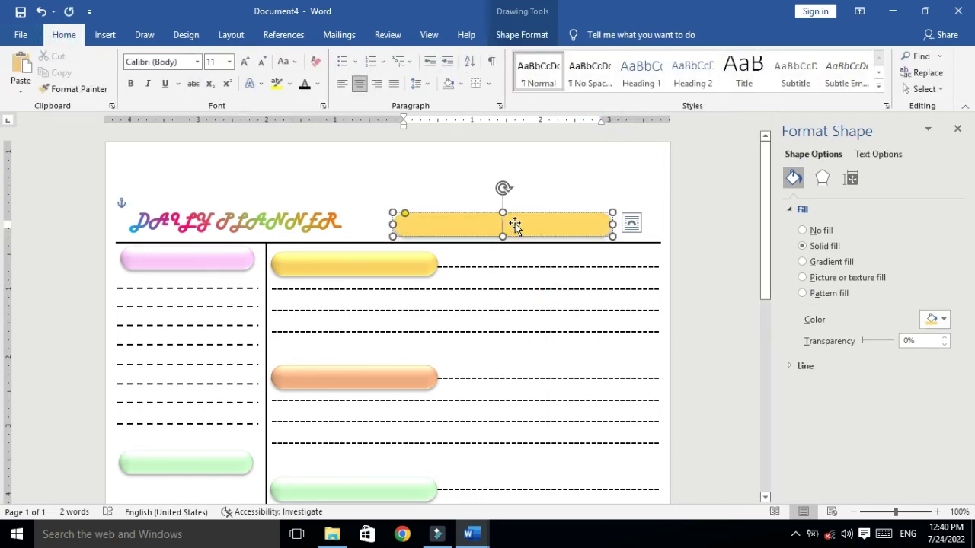
text(TODAY'S DAY)
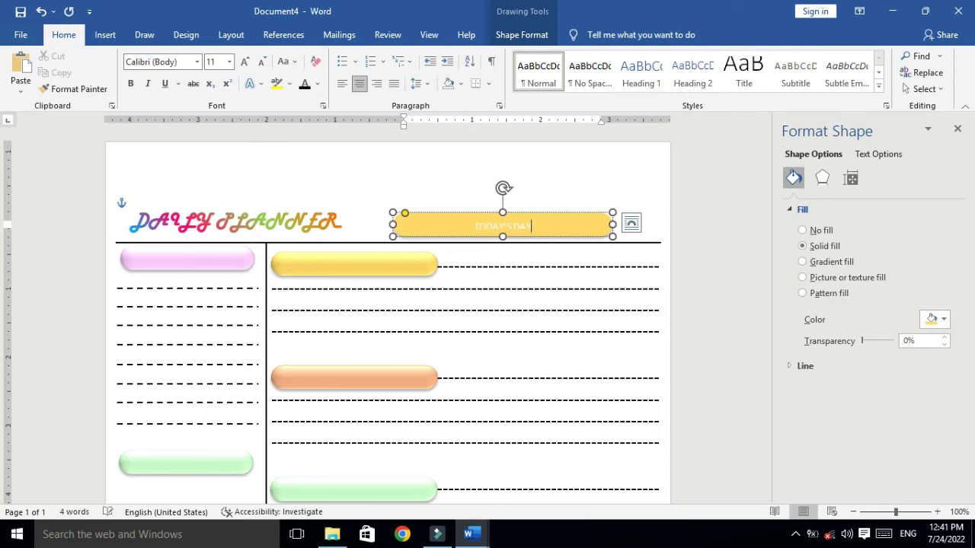
drag(472, 226, 468, 226)
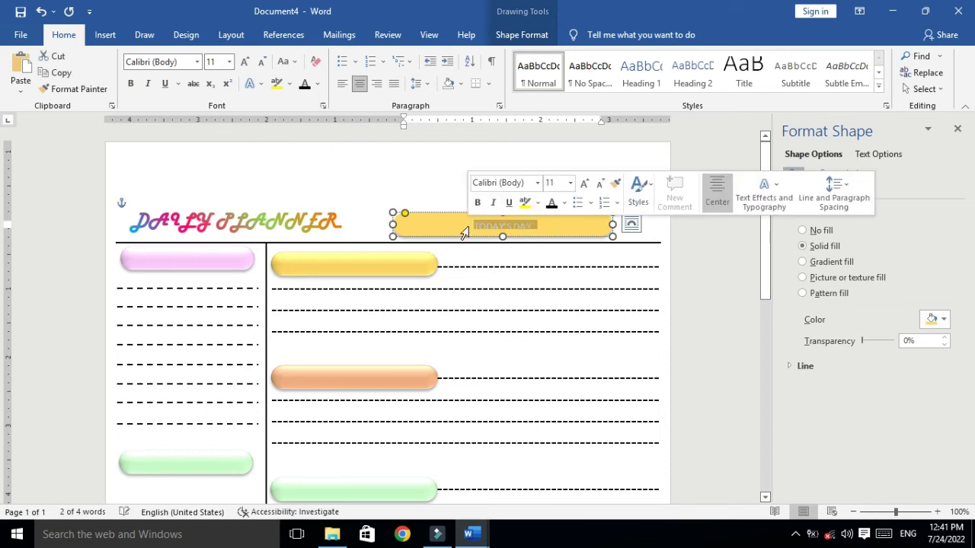
click(416, 84)
click(470, 238)
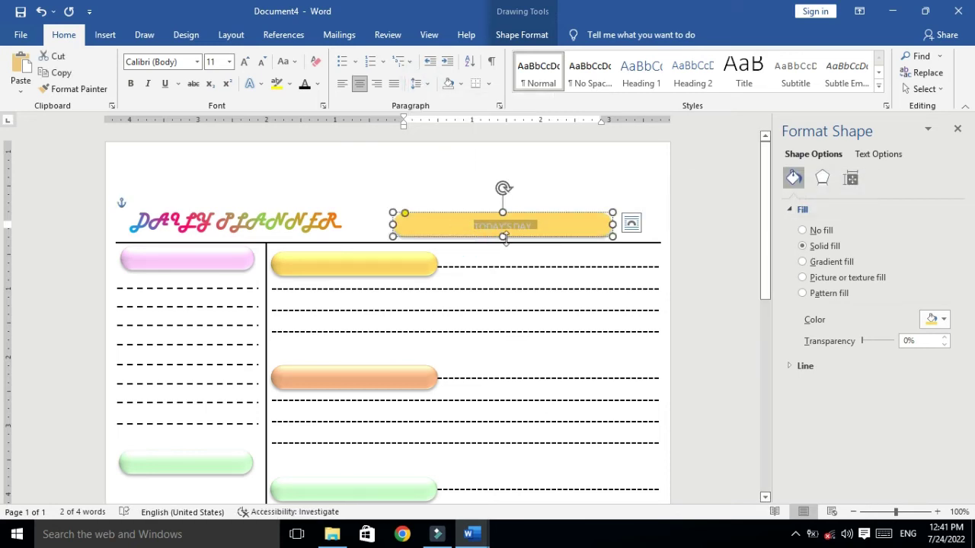
click(505, 239)
drag(515, 215, 460, 223)
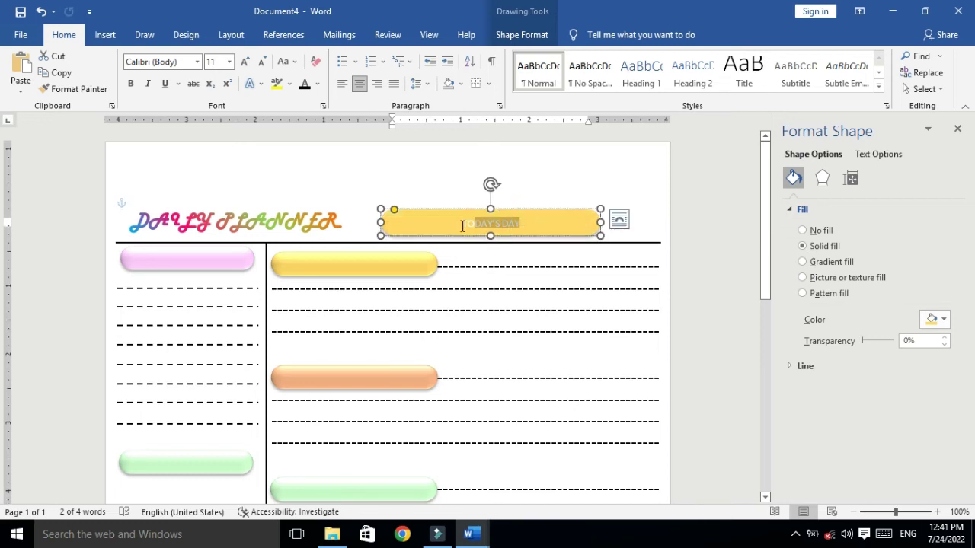
- Format TODAY'S DAY as bold, dark Arial Black text
click(303, 85)
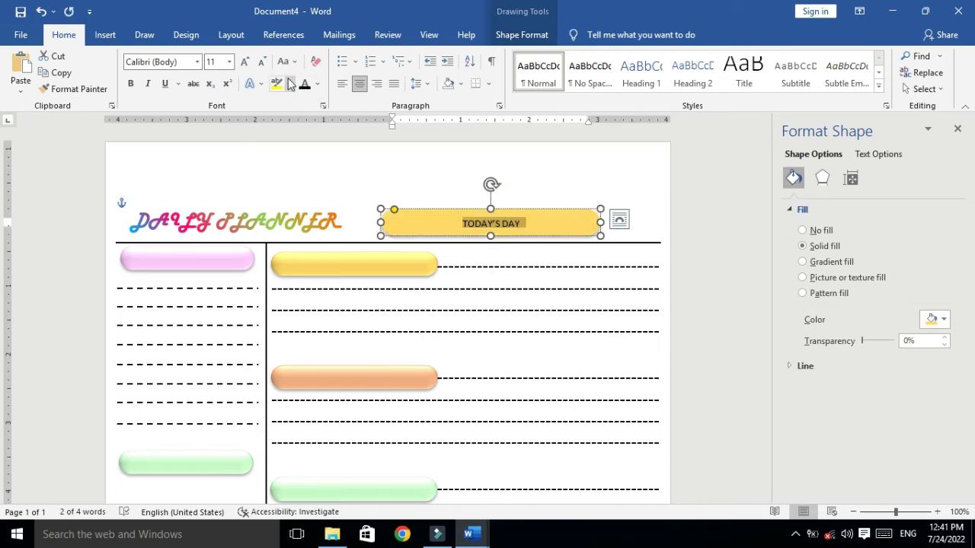
click(131, 85)
click(197, 62)
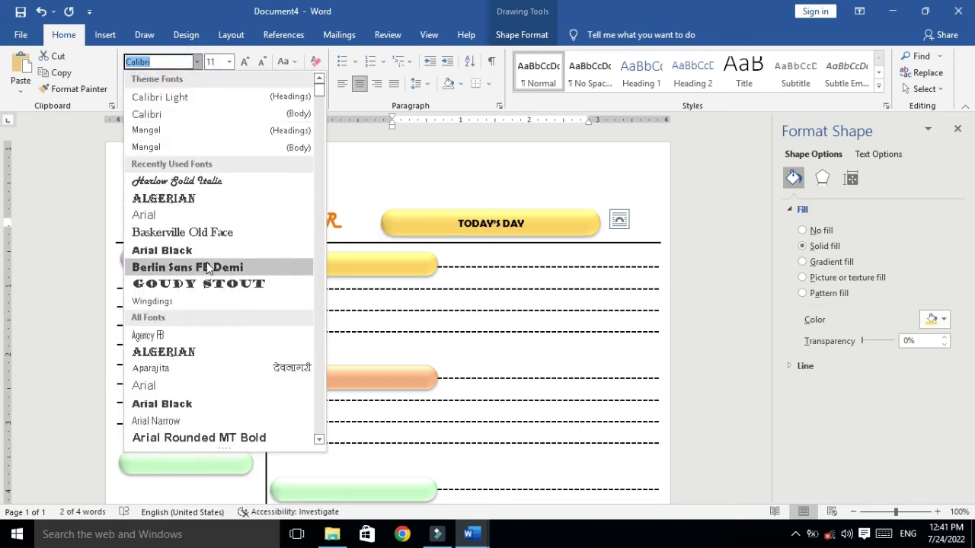
click(194, 249)
click(490, 236)
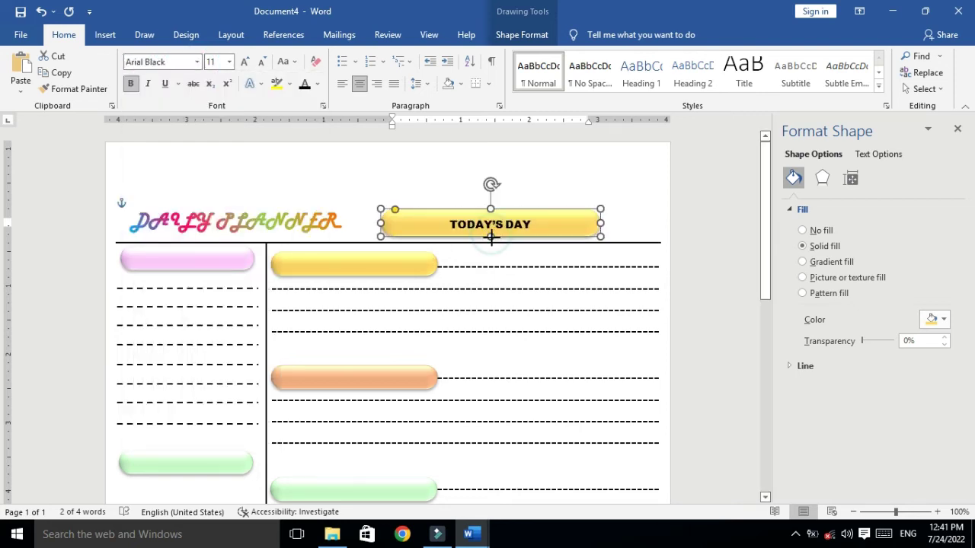
click(517, 194)
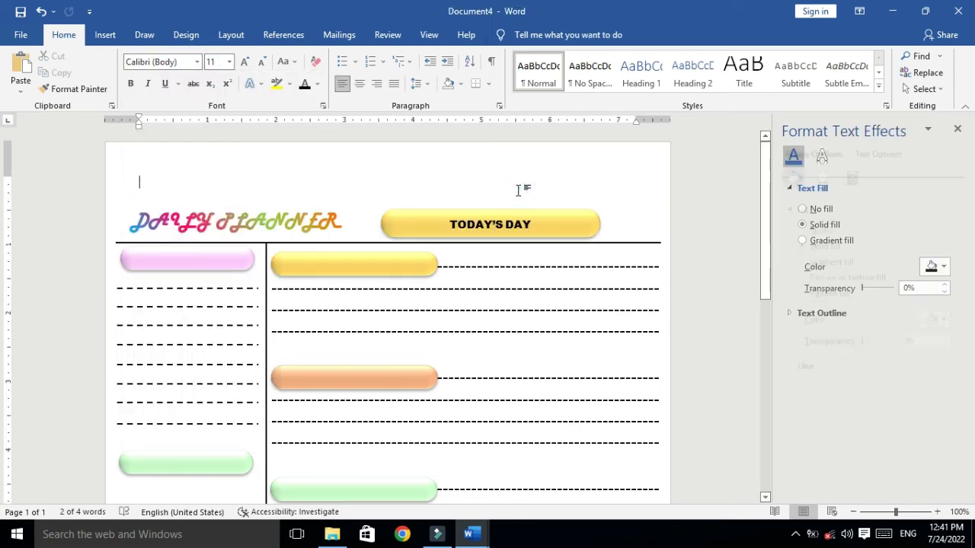
- Add text to the left pink box with no space after and top-aligned text
click(211, 263)
right_click(212, 263)
click(244, 312)
click(429, 84)
click(428, 241)
click(525, 35)
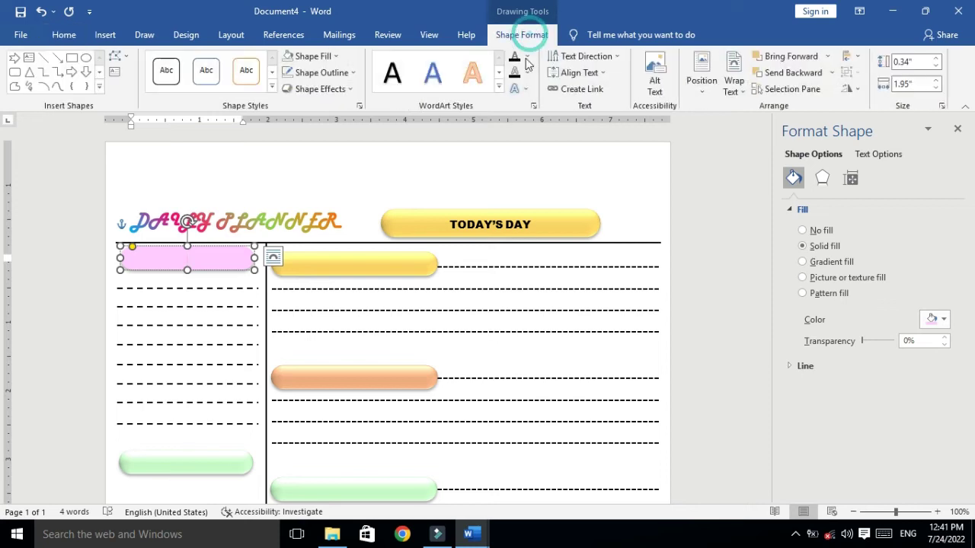
click(578, 73)
click(585, 107)
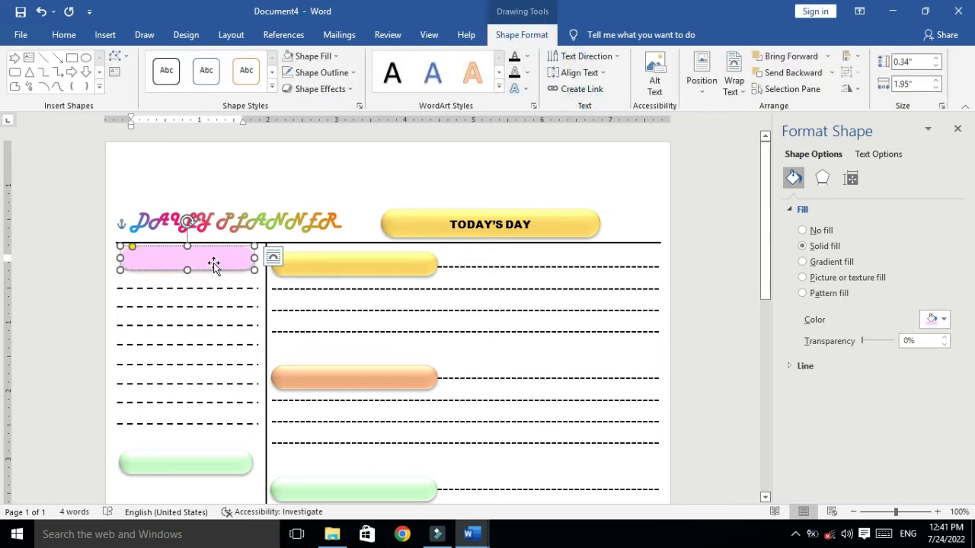
- Type the THINGS TO DO label, make the box slightly taller, and colour the text dark
click(213, 263)
text(THIS)
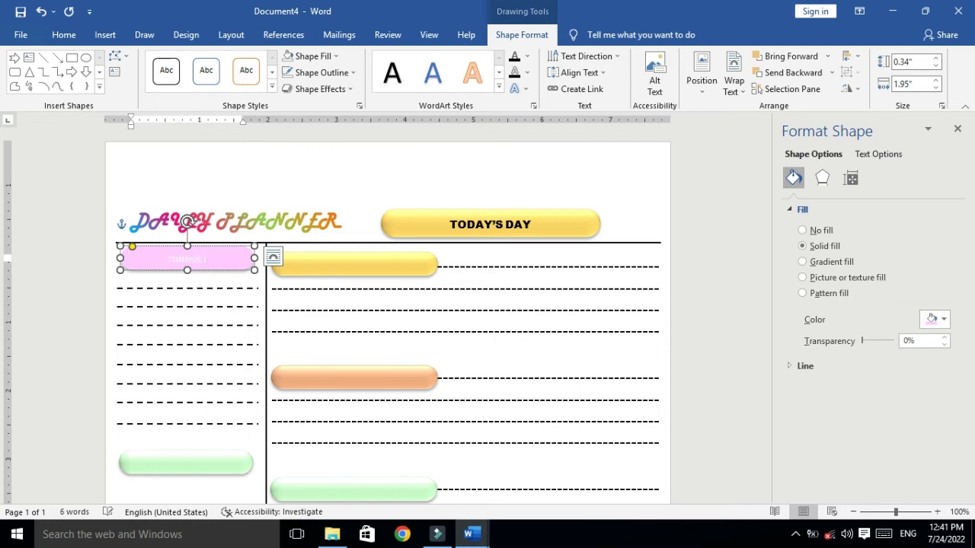
drag(184, 268, 175, 262)
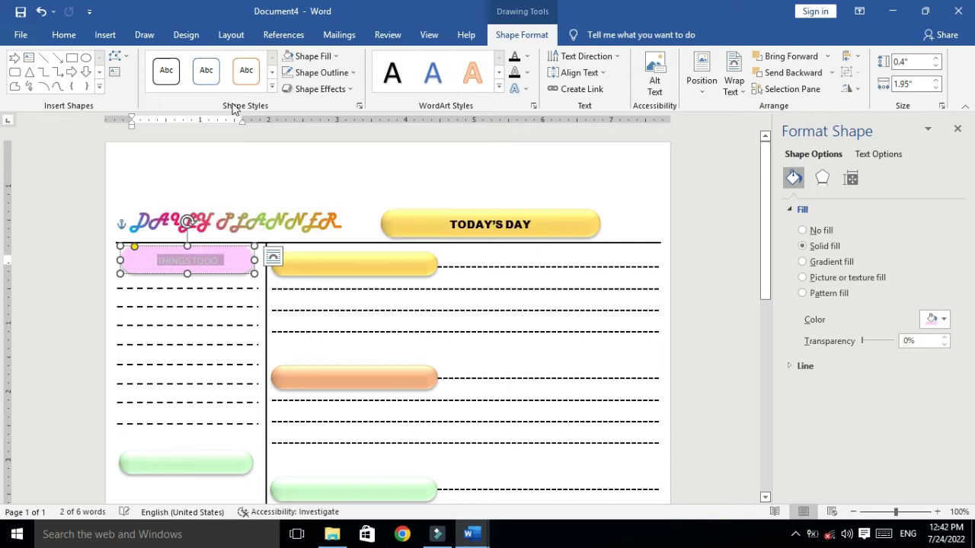
click(63, 35)
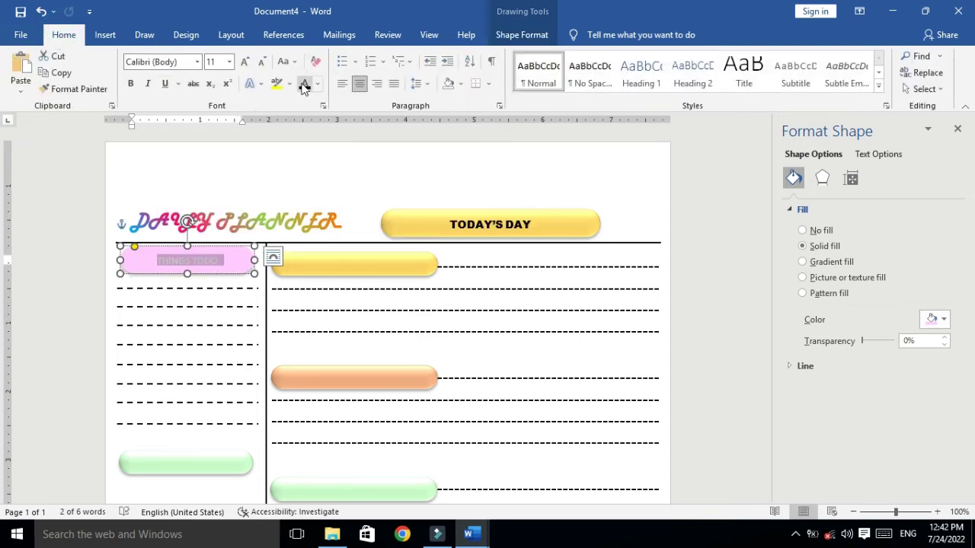
click(304, 85)
- Fix the spacing and change the label to title case as 'Things To Do'
click(205, 260)
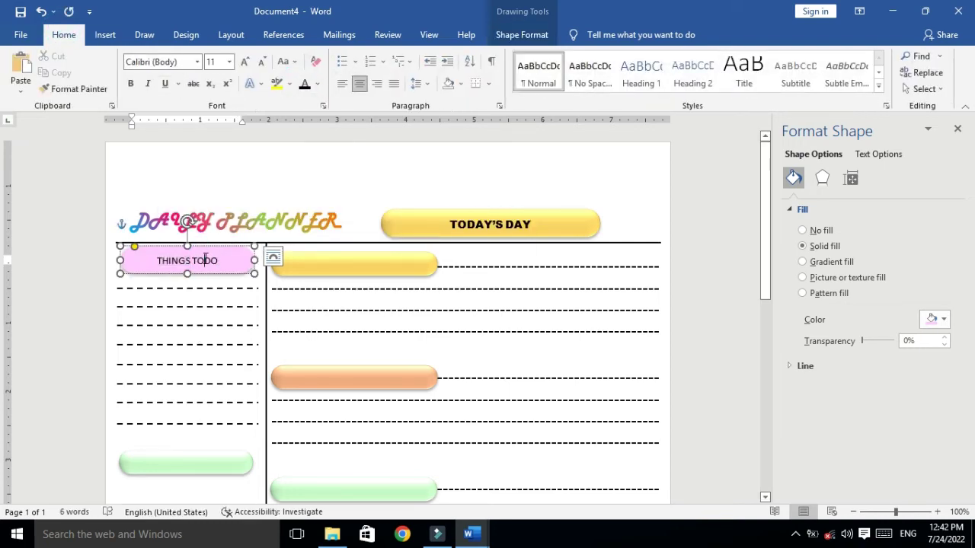
triple_click(221, 260)
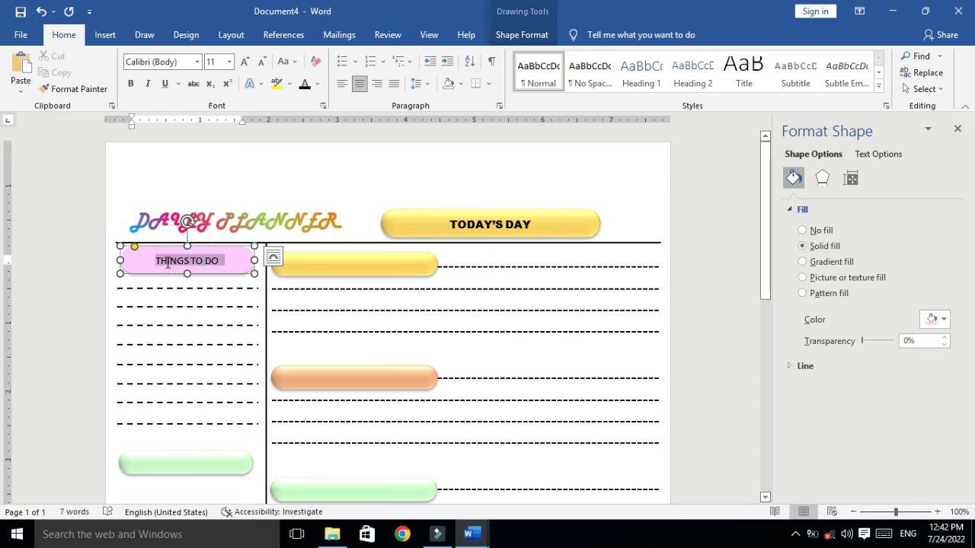
click(300, 61)
click(320, 129)
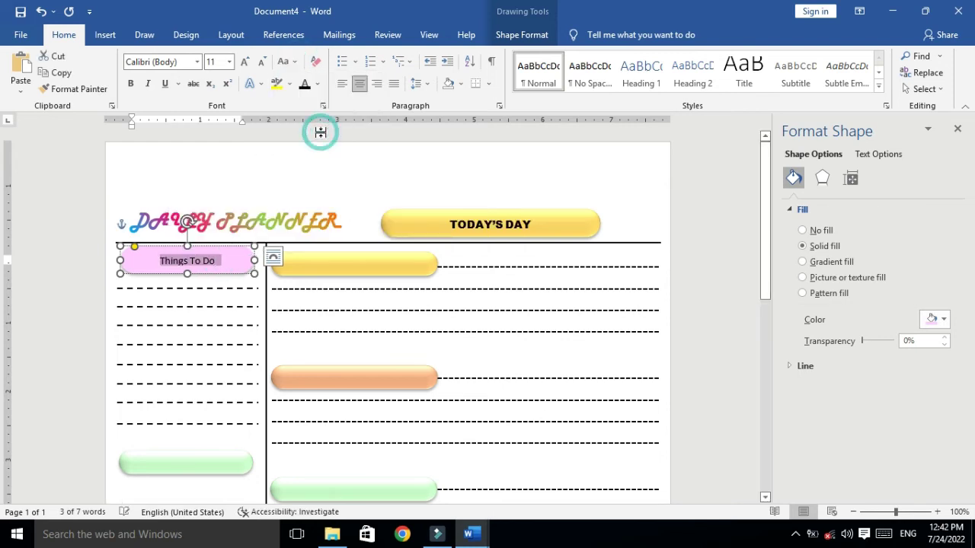
click(189, 464)
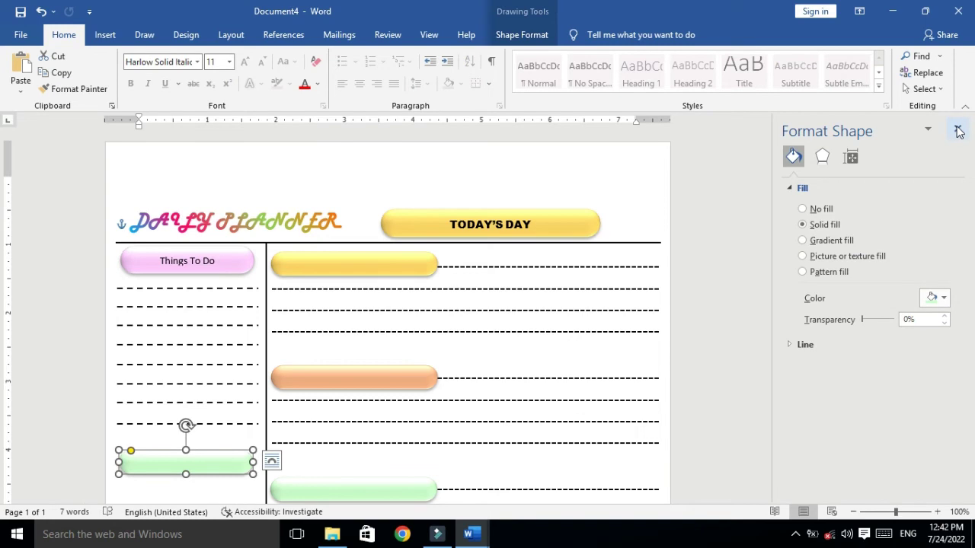
- Add the label NOTES inside the green box in the left column
click(958, 128)
scroll(406, 411, down, 4)
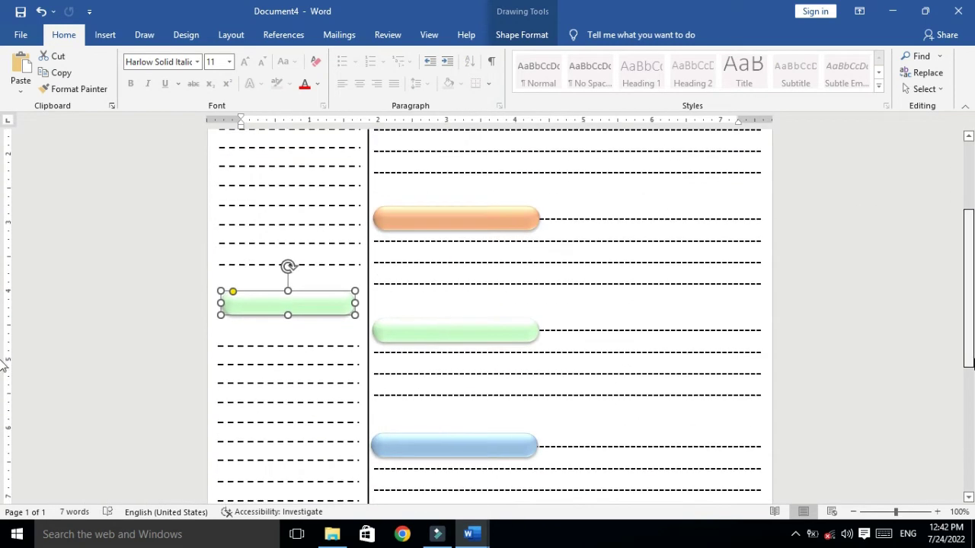
right_click(295, 318)
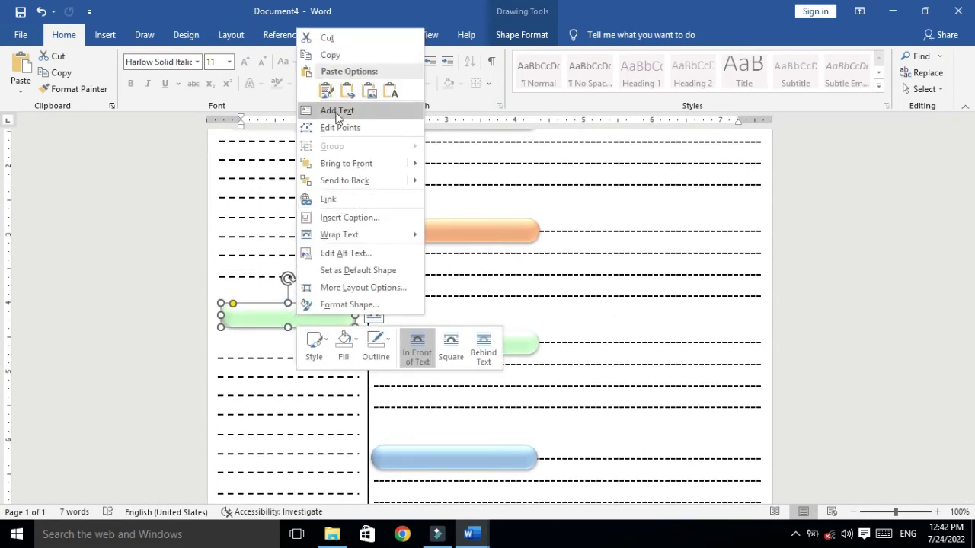
click(339, 112)
click(304, 320)
click(303, 316)
text(1)
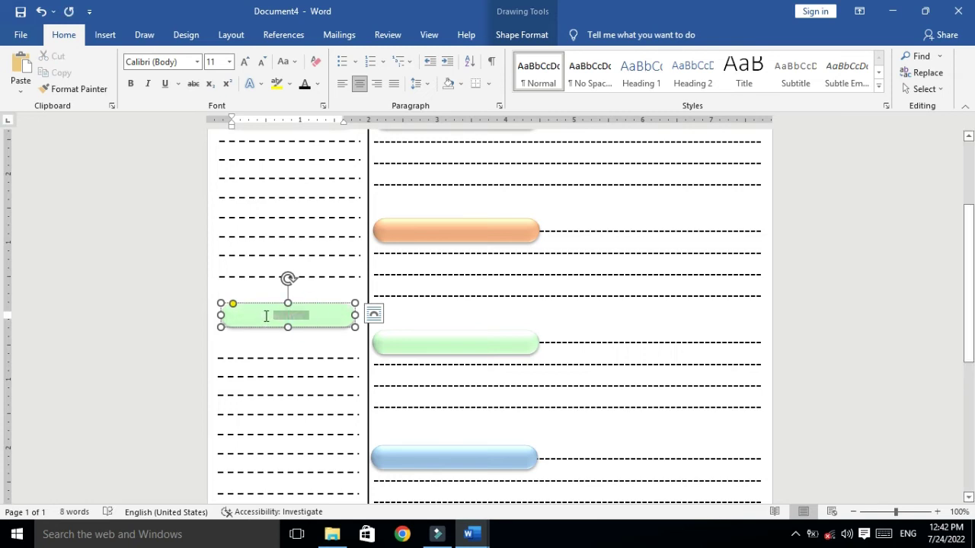
- Make NOTES dark, align it within the box, and stretch the box slightly taller
click(304, 84)
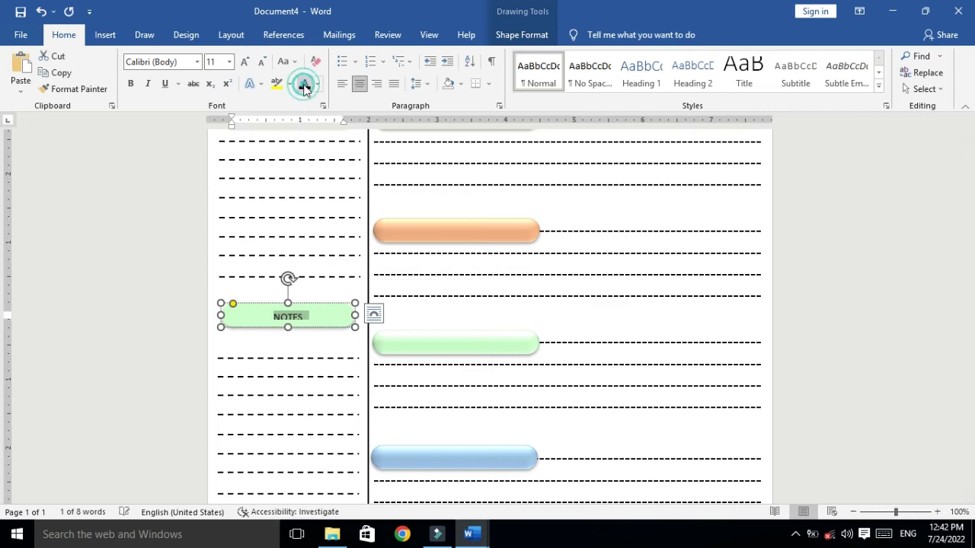
click(529, 38)
click(588, 79)
click(595, 107)
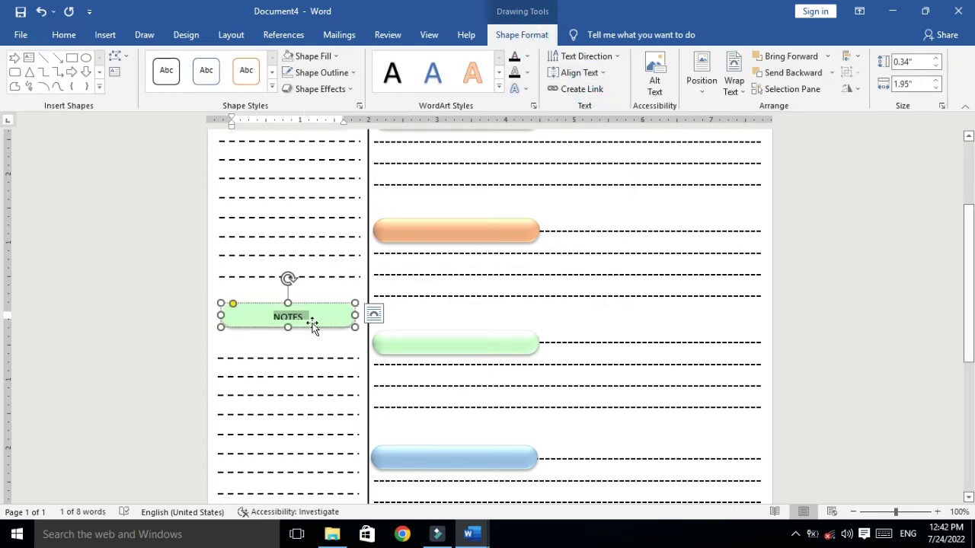
drag(287, 327, 288, 332)
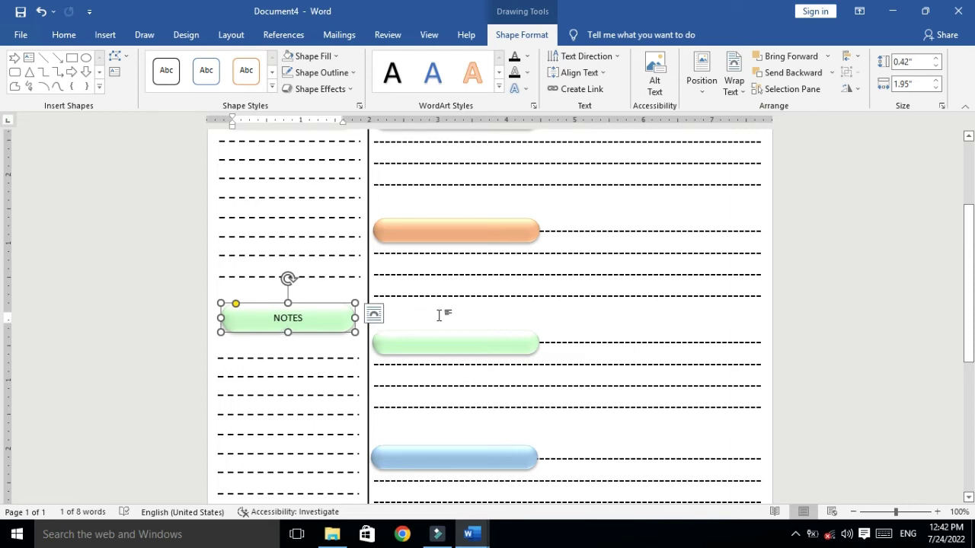
click(439, 316)
scroll(758, 315, up, 2)
- Type SUBJECT inside the top yellow box in the right column
right_click(513, 193)
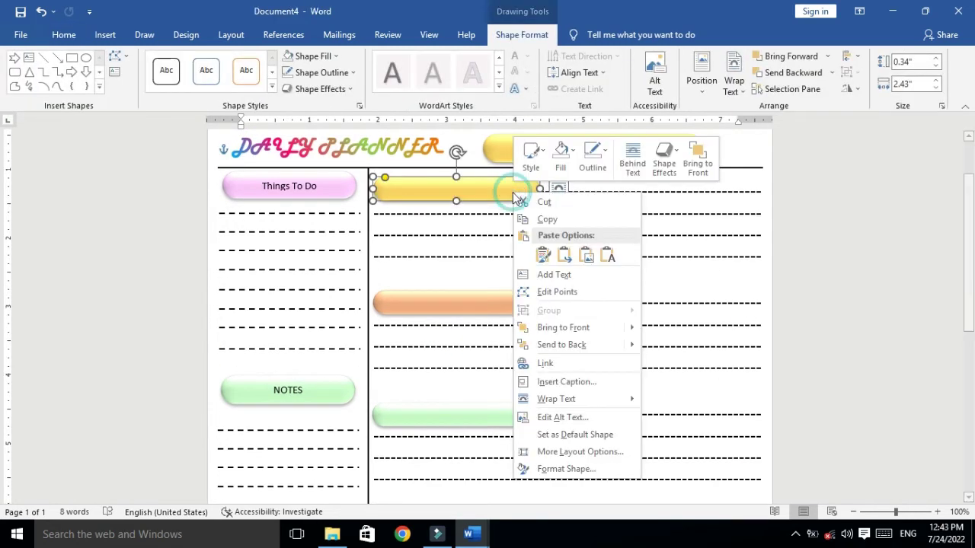
click(554, 274)
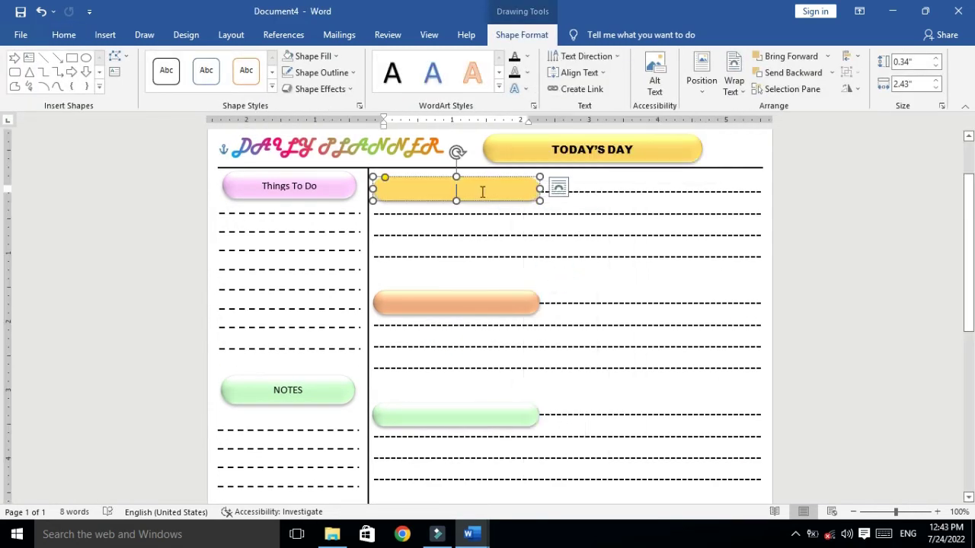
text(SUBJECT)
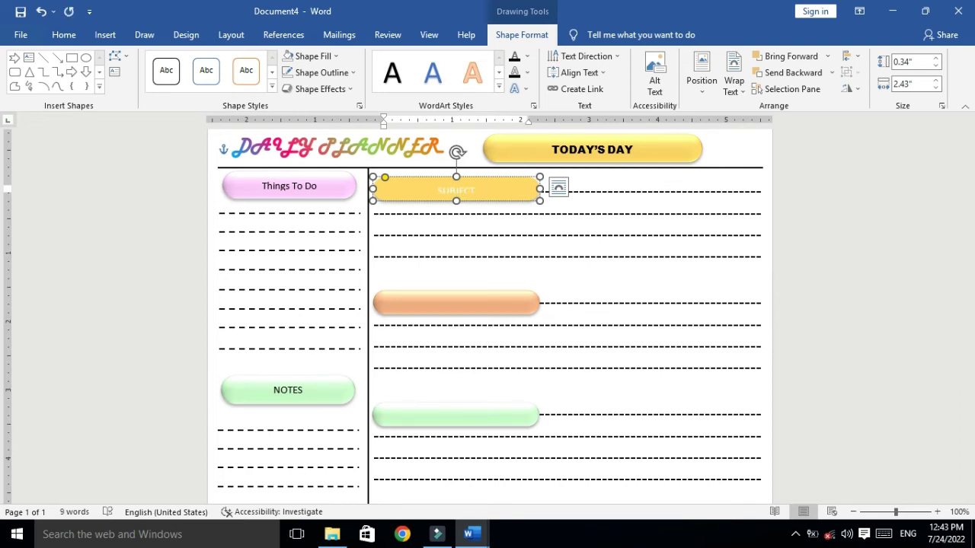
- Make the yellow pill's SUBJECT: label dark and the pill slightly taller
double_click(476, 192)
click(391, 73)
drag(457, 200, 457, 205)
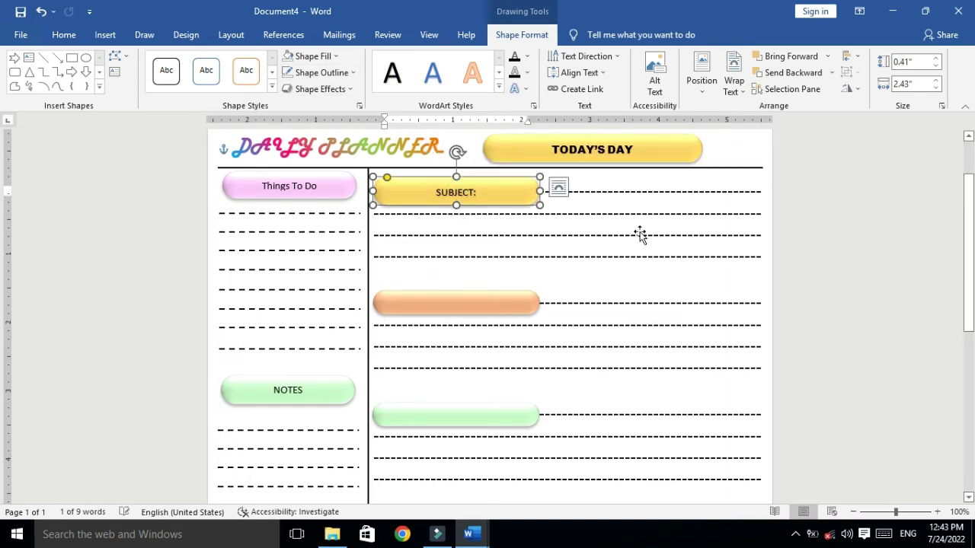
- Add a SUBJECT: label to the orange pill and make the pill taller to fit it
click(470, 307)
right_click(472, 303)
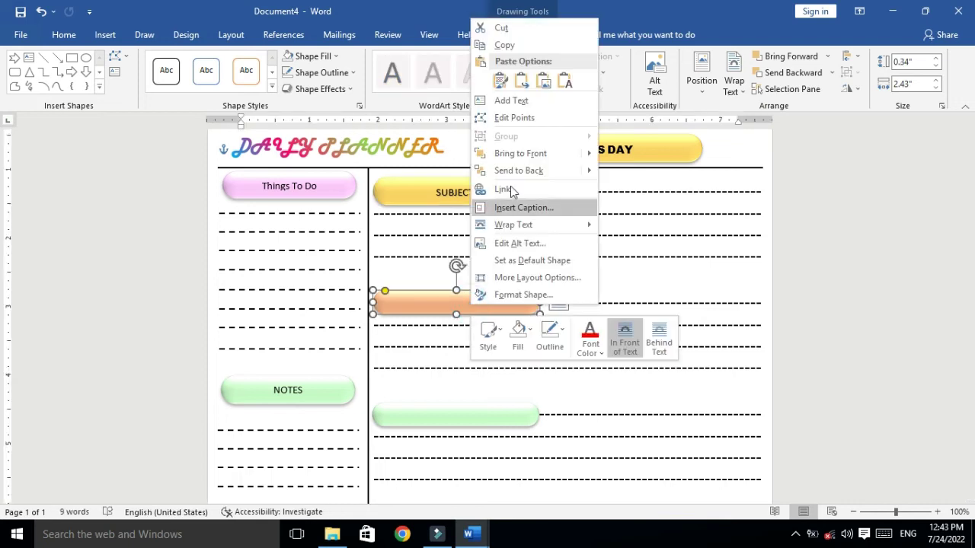
click(504, 99)
text(suT)
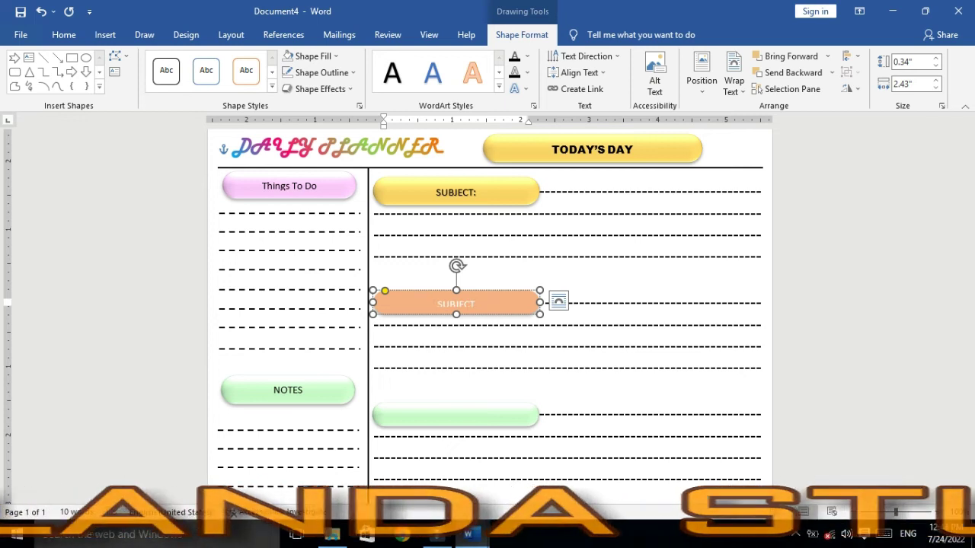
text(:)
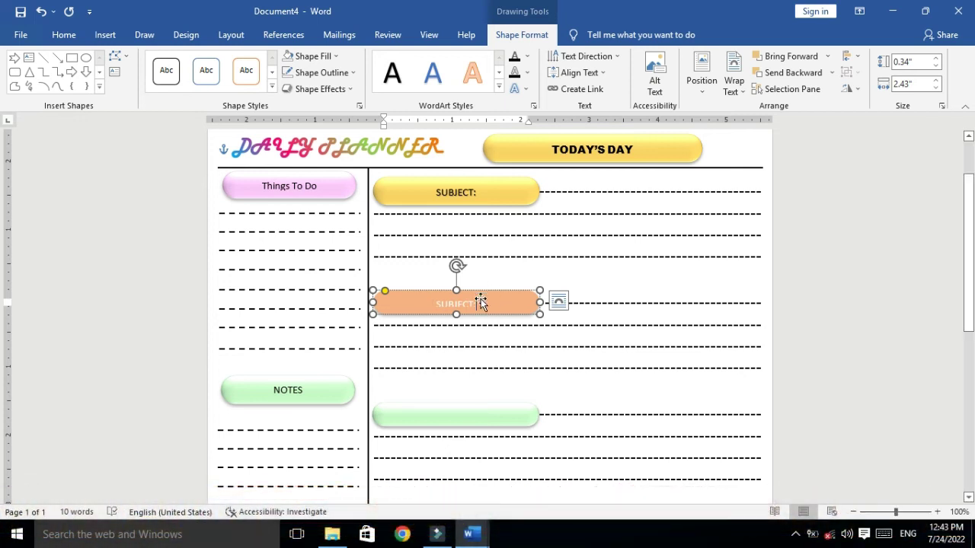
drag(455, 314, 474, 292)
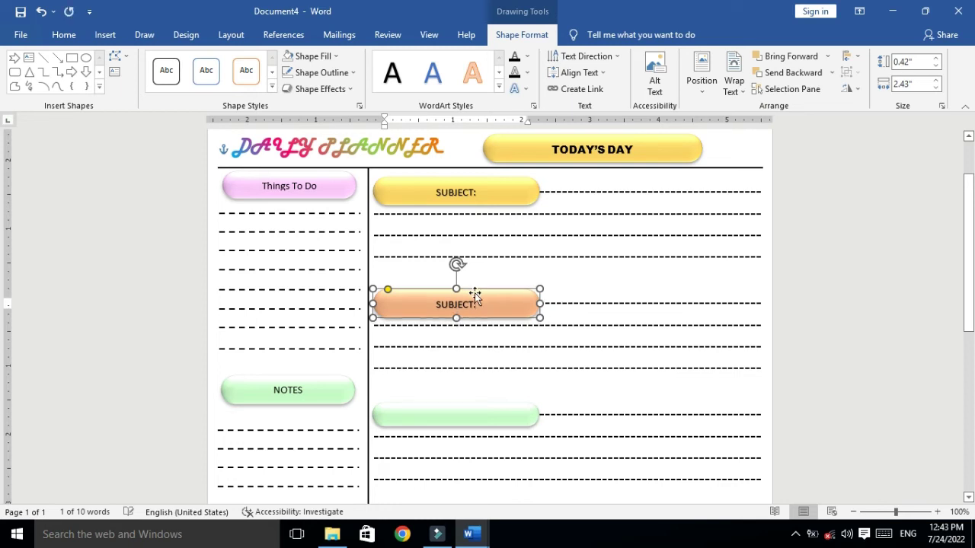
- Label the green pill SUBJECT:, darken the text, and make the pill taller
scroll(554, 314, down, 3)
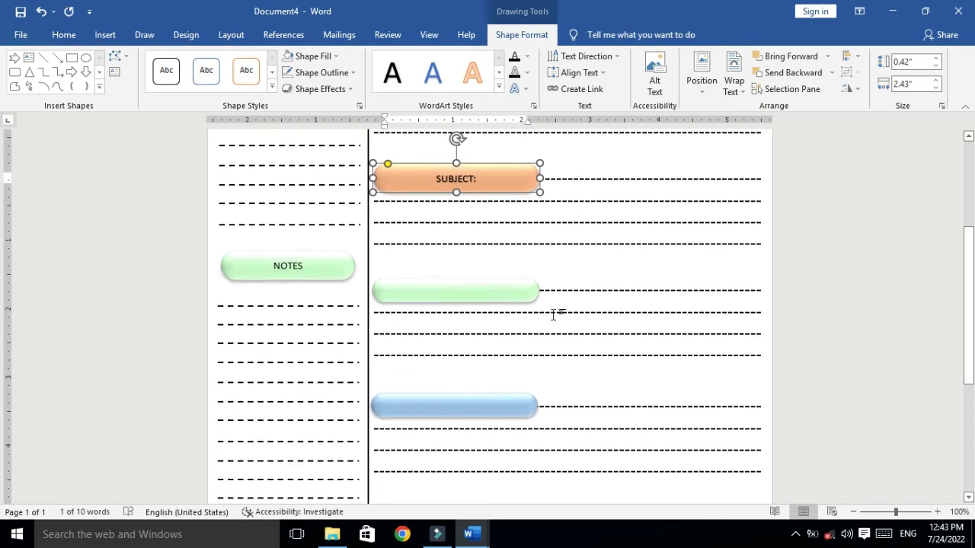
click(517, 298)
right_click(499, 290)
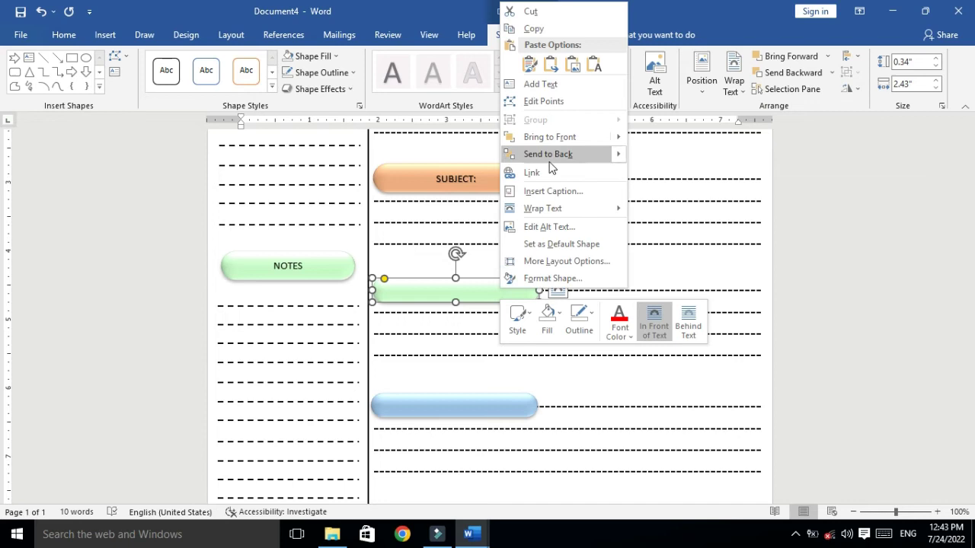
click(533, 81)
text(DA)
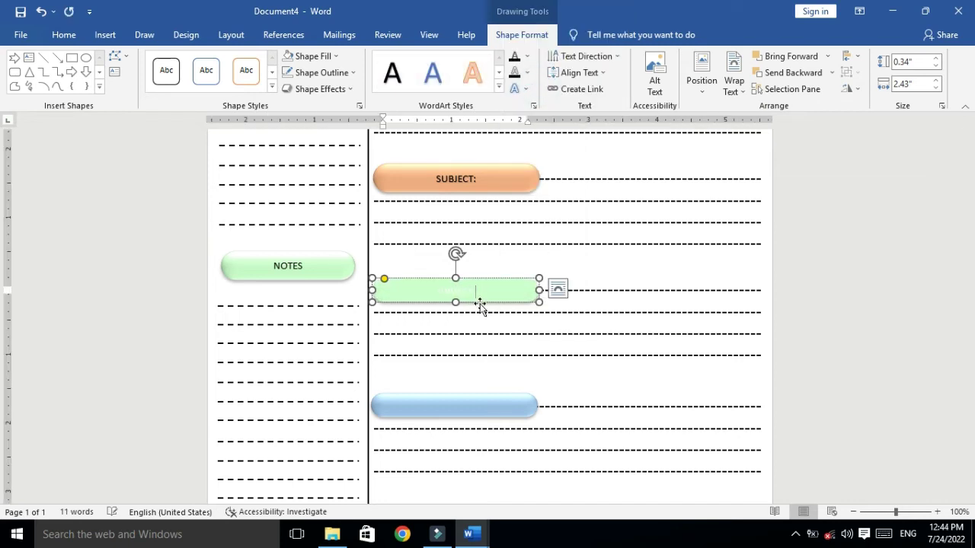
double_click(446, 292)
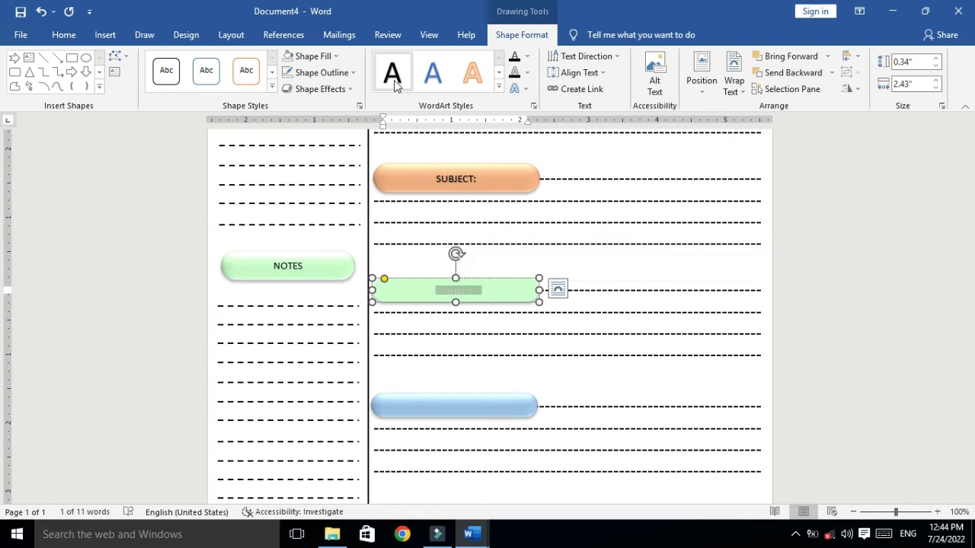
drag(456, 302, 456, 305)
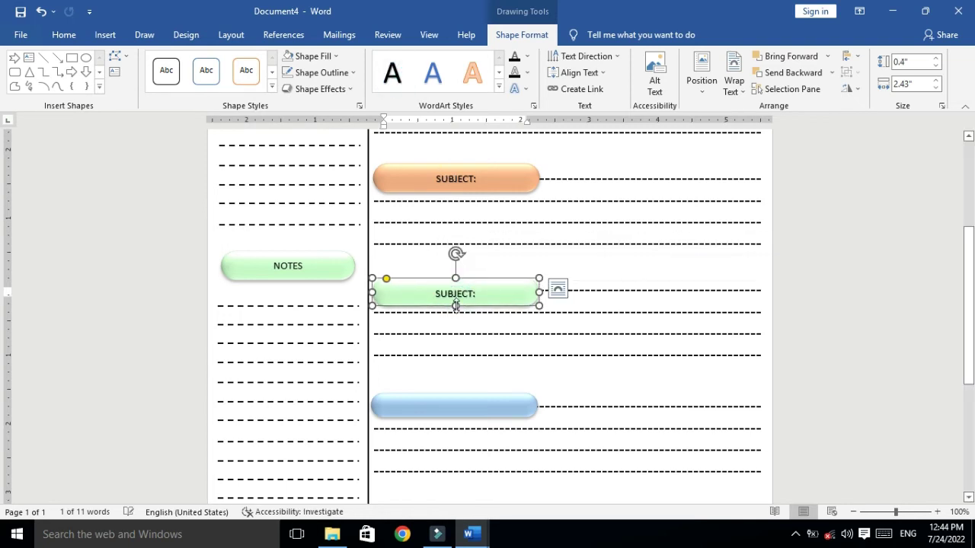
- Add a dark, bold SUBJECT: label to the blue pill
right_click(468, 407)
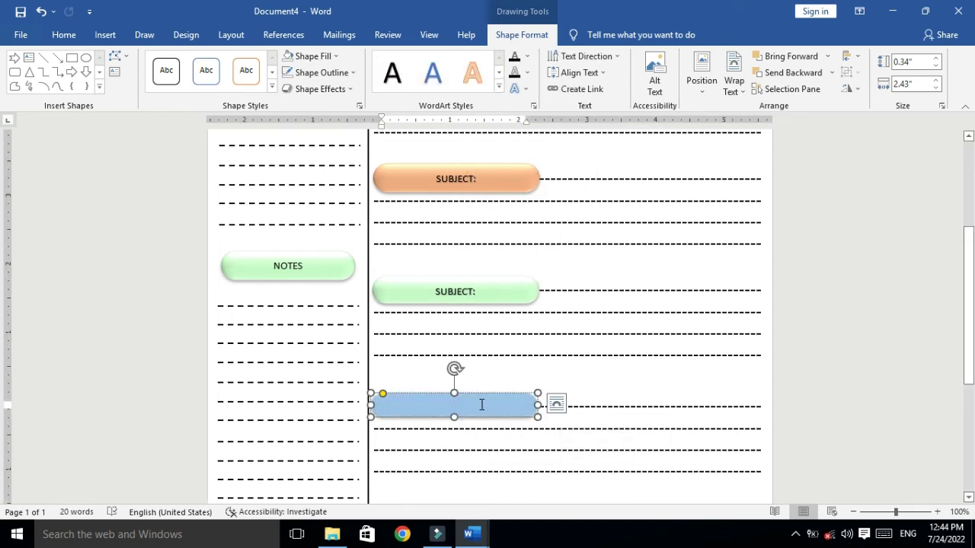
text(SUBJECT:)
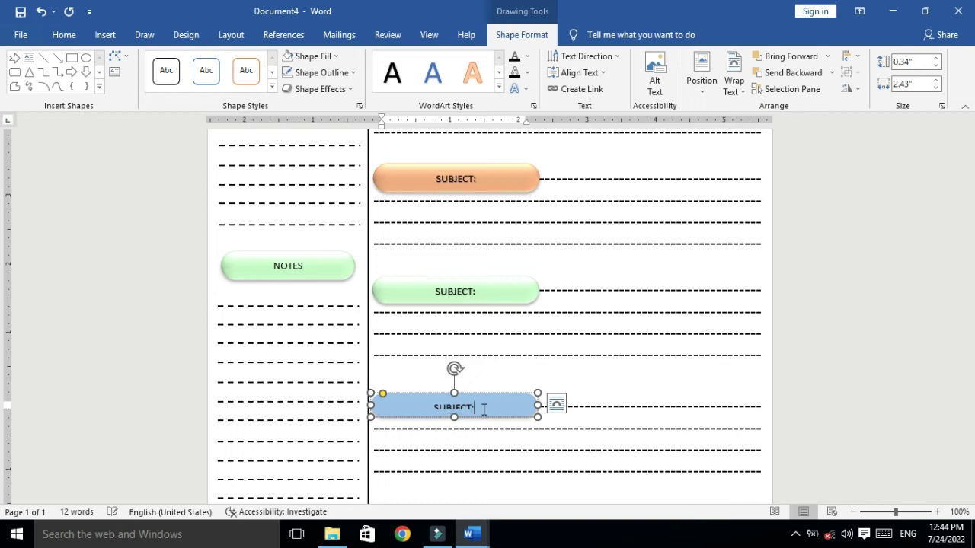
key(ctrl+a)
key(ctrl+b)
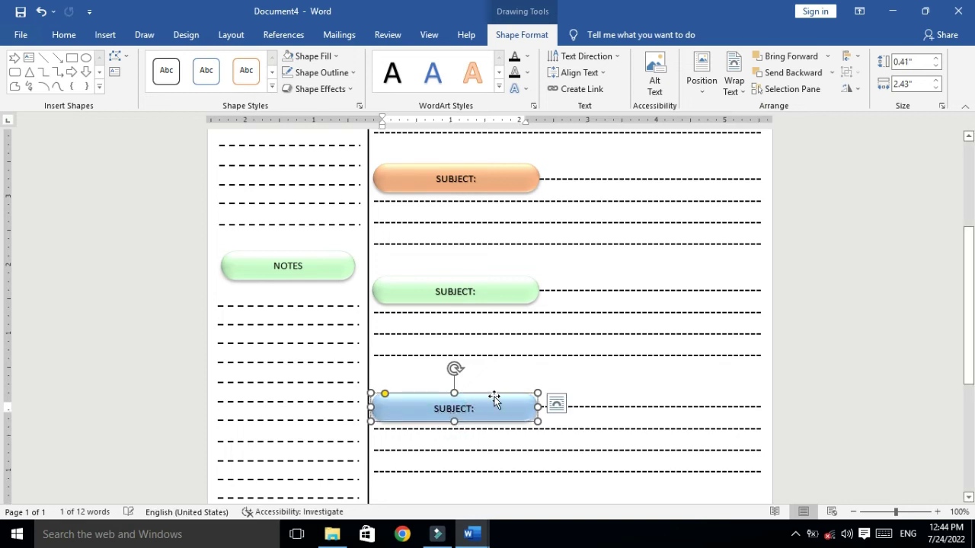
- Add a dark SUBJECT: label to the pink pill and make the pill taller
drag(969, 354, 972, 430)
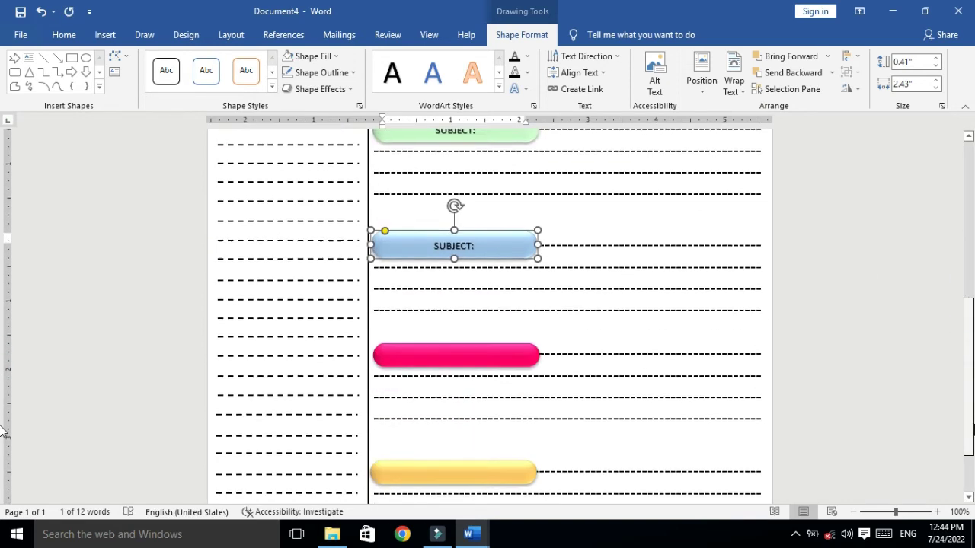
scroll(2, 431, down, 1)
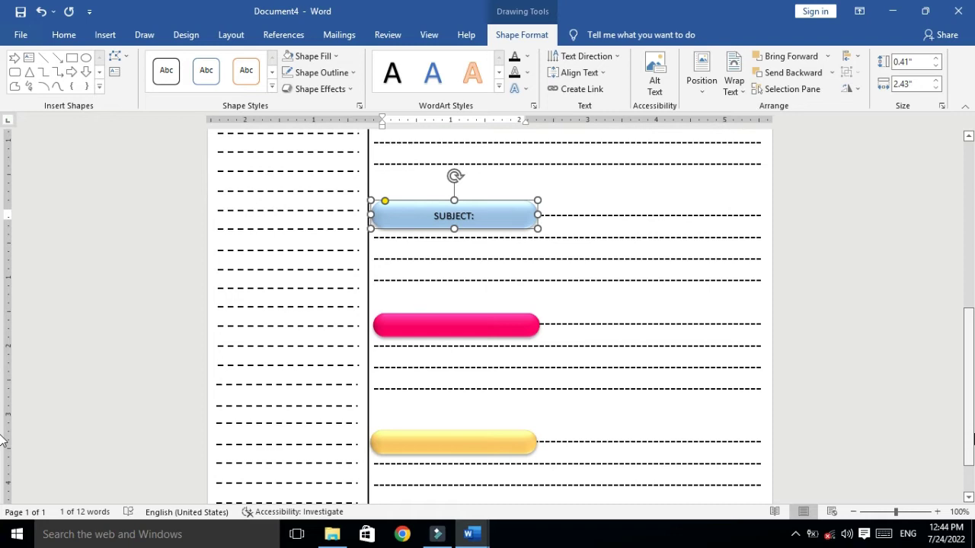
right_click(506, 326)
click(479, 120)
text(CL)
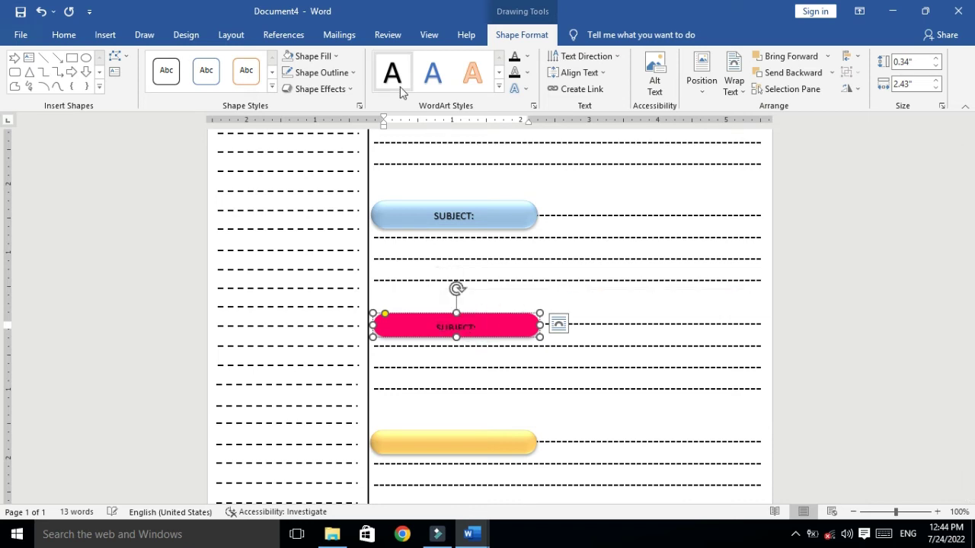
click(455, 344)
drag(455, 343, 456, 351)
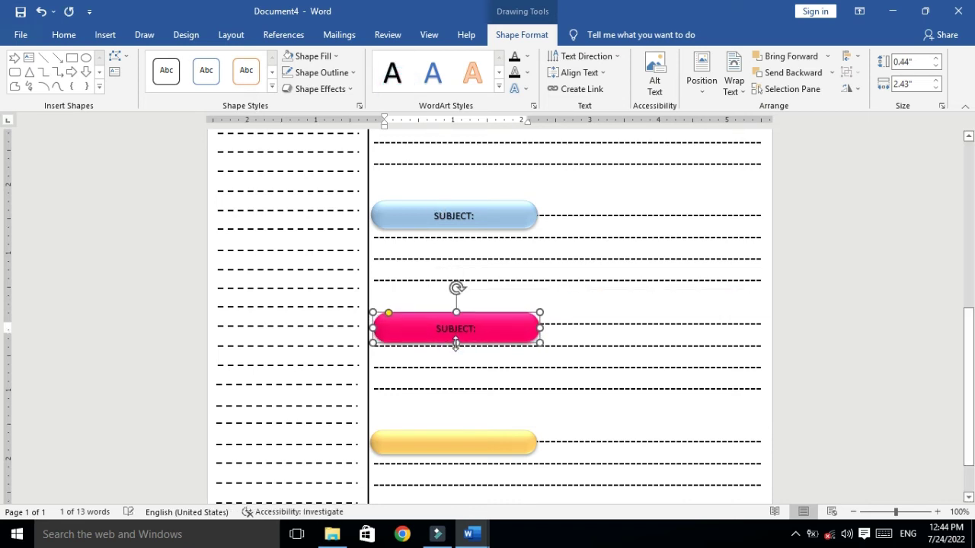
- Label the lower yellow pill SUBJECT: and heighten it to fit the text
click(457, 447)
right_click(457, 448)
click(524, 236)
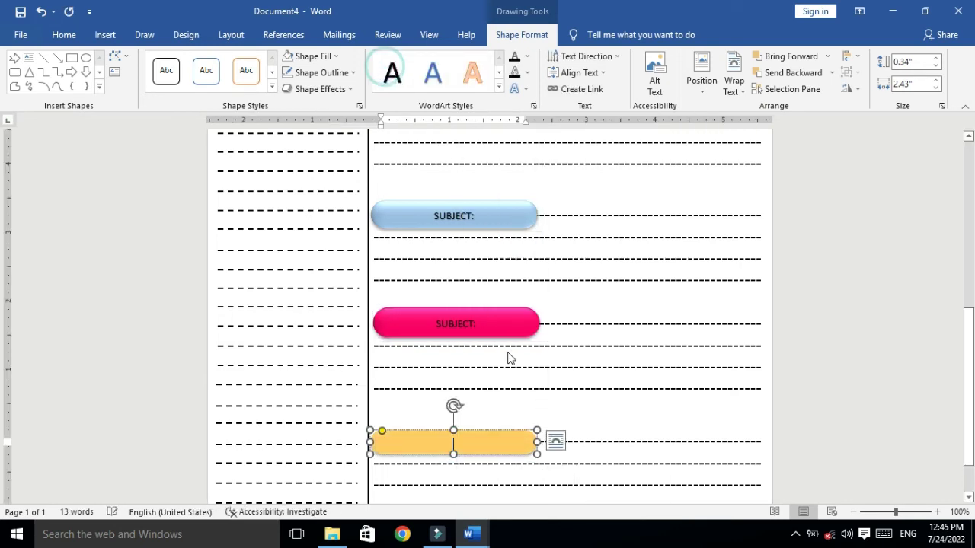
text(SUBJE)
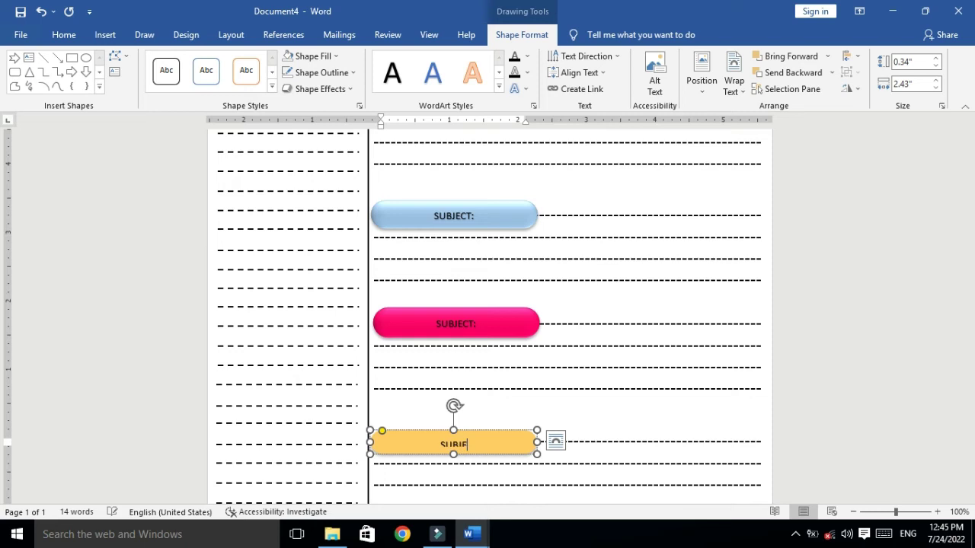
text(CT:)
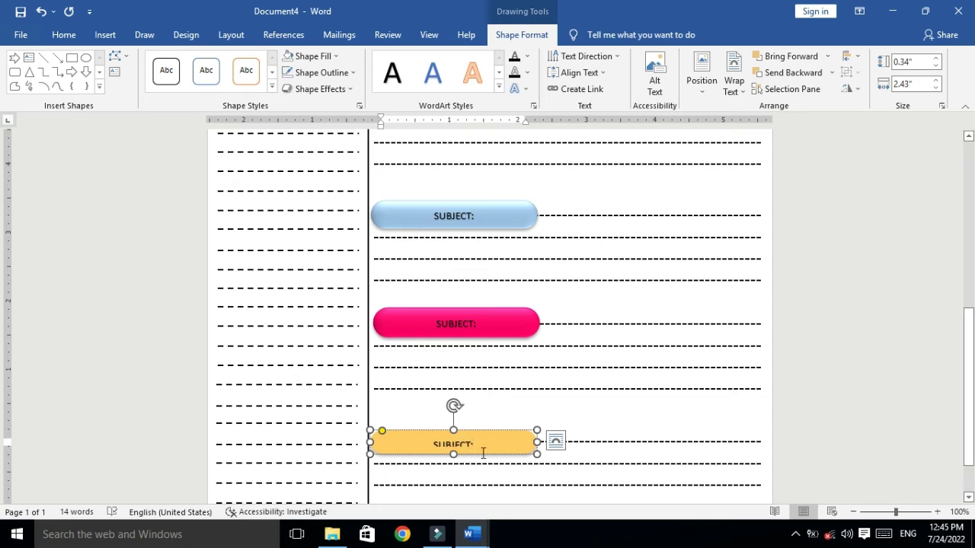
drag(453, 455, 454, 457)
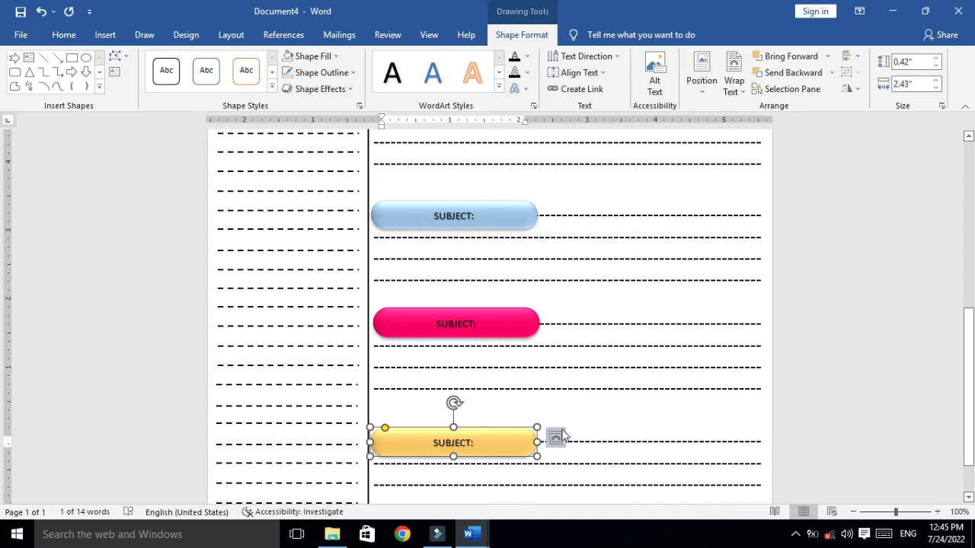
- Deselect the shapes and review the page, checking the pink pill
scroll(591, 411, up, 10)
click(612, 394)
drag(968, 305, 969, 445)
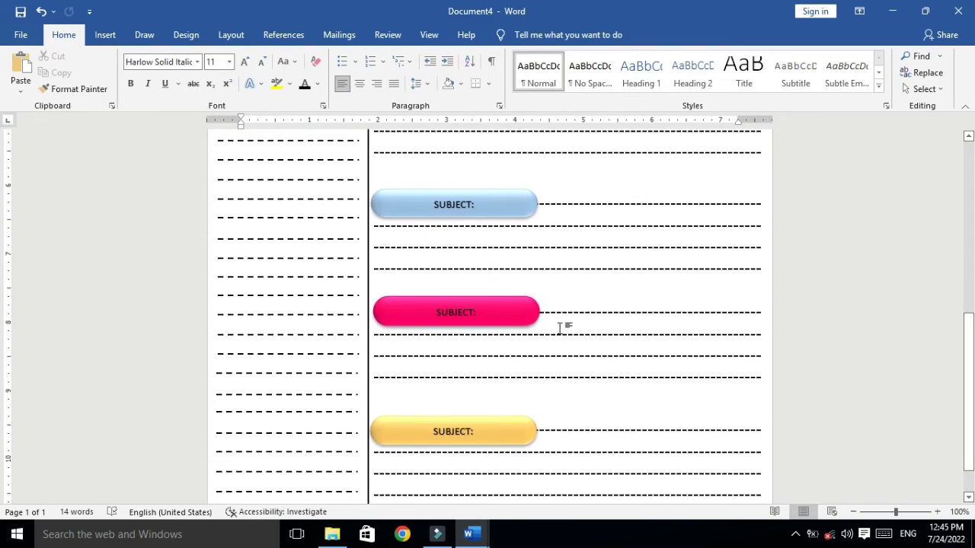
click(523, 313)
click(524, 327)
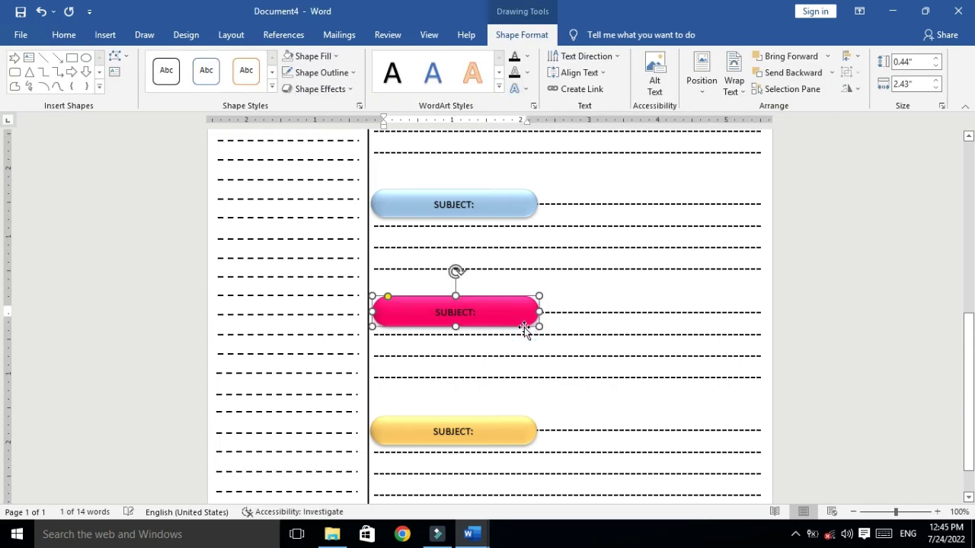
drag(967, 385, 966, 257)
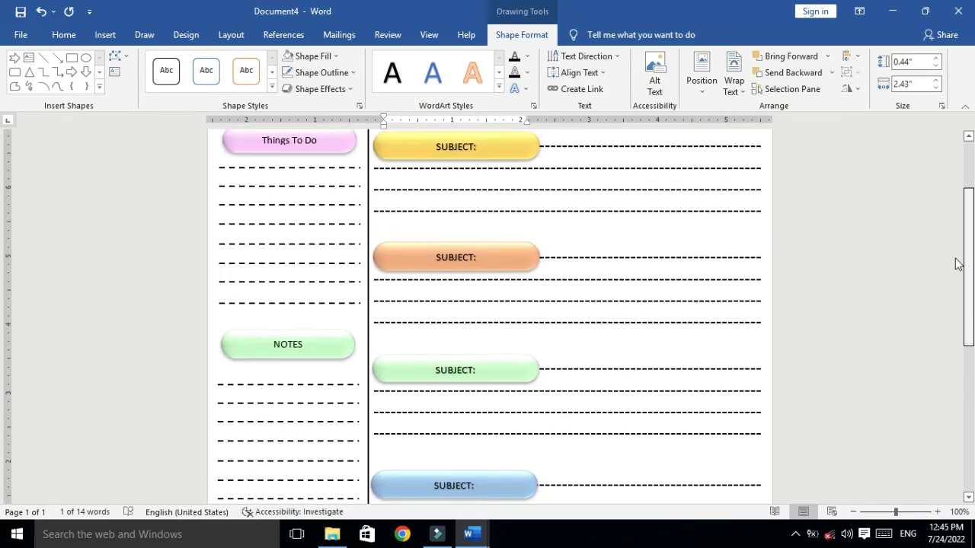
- Check the formatting of the orange and first yellow SUBJECT pills
click(511, 282)
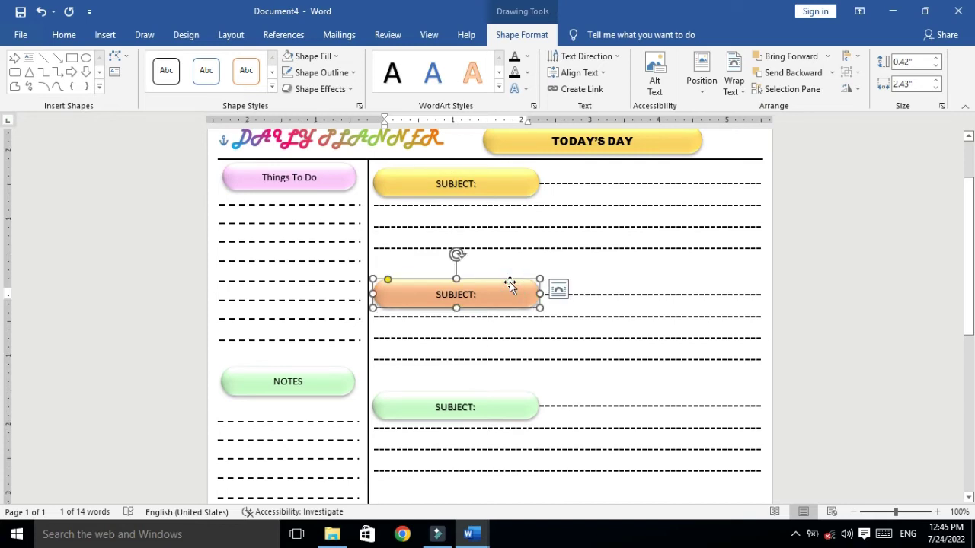
click(492, 174)
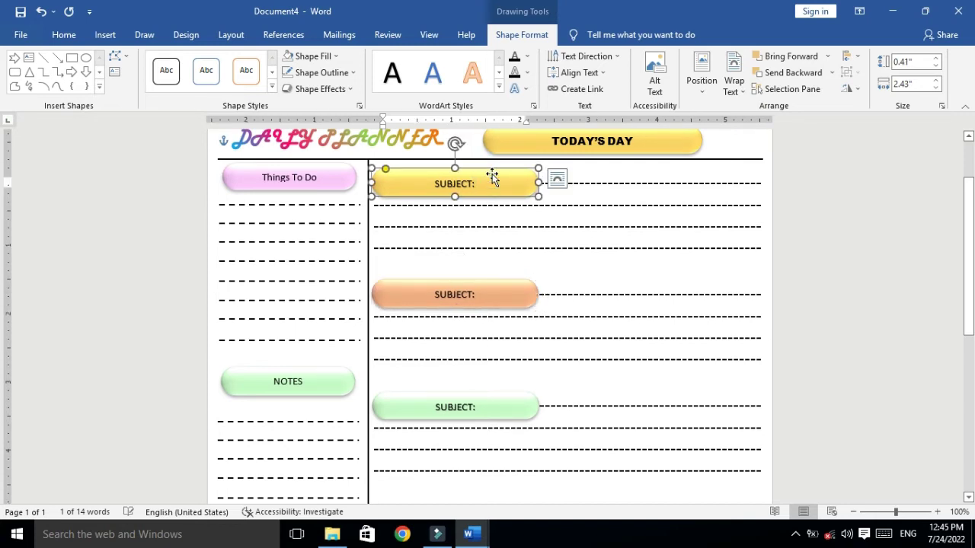
click(511, 379)
scroll(930, 313, down, 5)
scroll(937, 292, up, 5)
scroll(937, 292, up, 5)
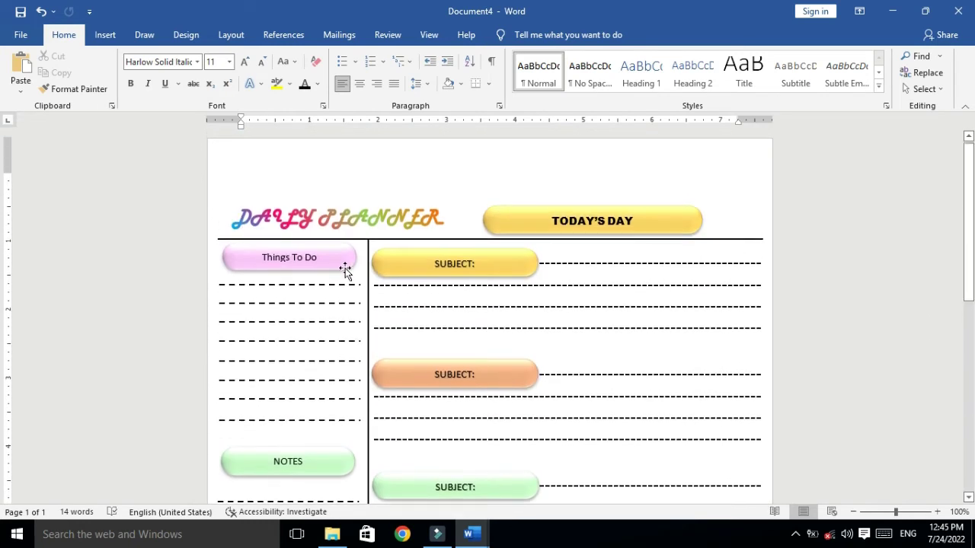
click(105, 35)
- Draw a thick black horizontal line across the column under the first section
click(190, 56)
click(202, 90)
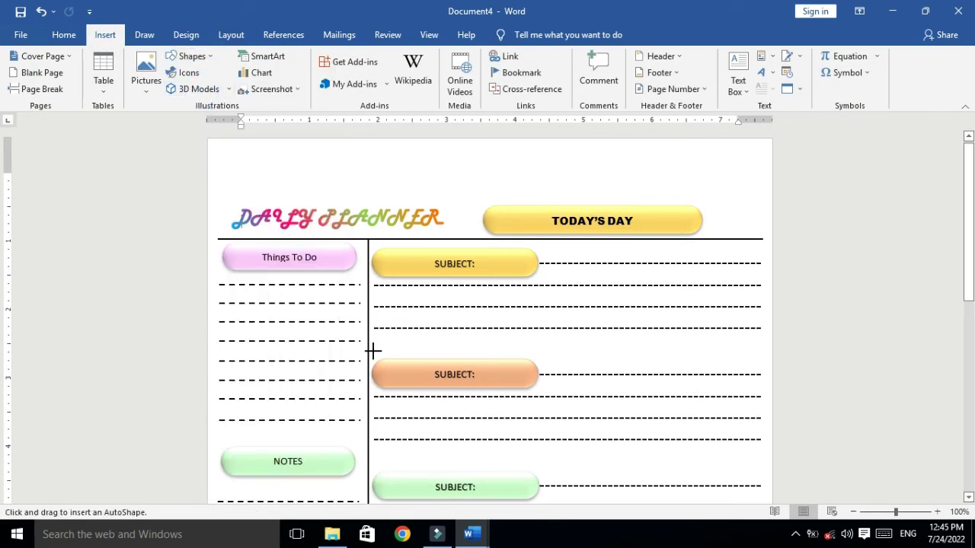
drag(368, 344, 736, 345)
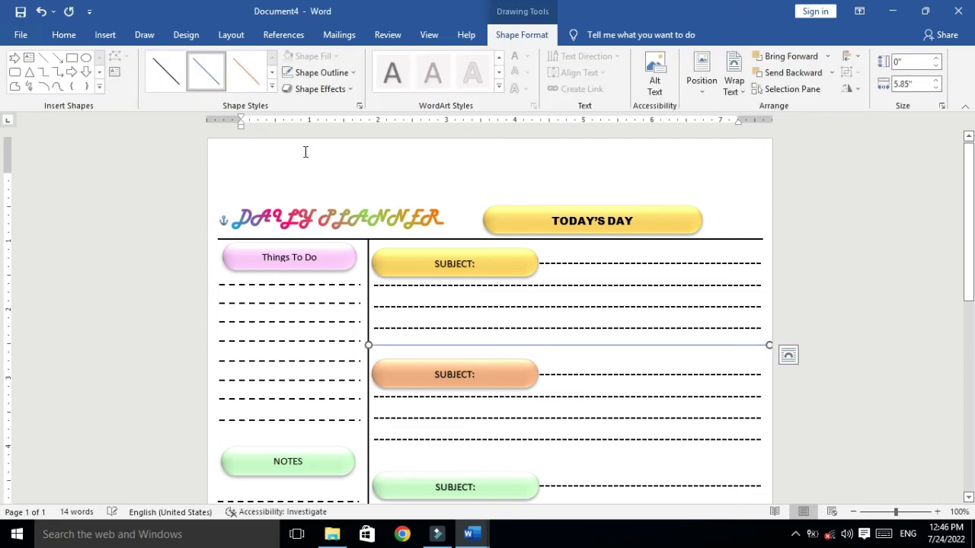
click(278, 93)
click(166, 183)
- Nudge the divider down and duplicate it twice for the following sections
key(Down)
key(Down)
key(Down)
key(ctrl+d)
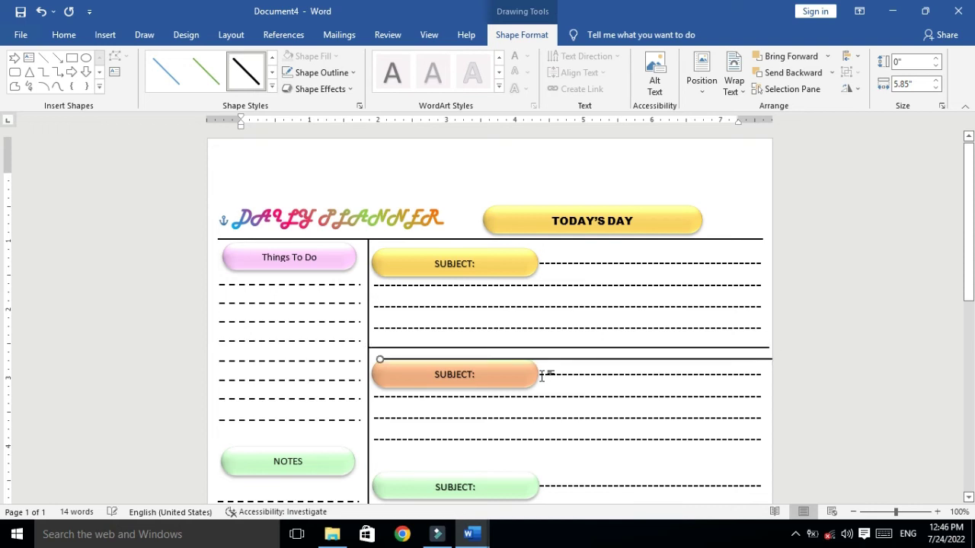
key(Down)
key(Down)
key(Down)
key(Down)
key(Down)
key(Down)
key(Down)
key(Down)
key(Down)
key(Down)
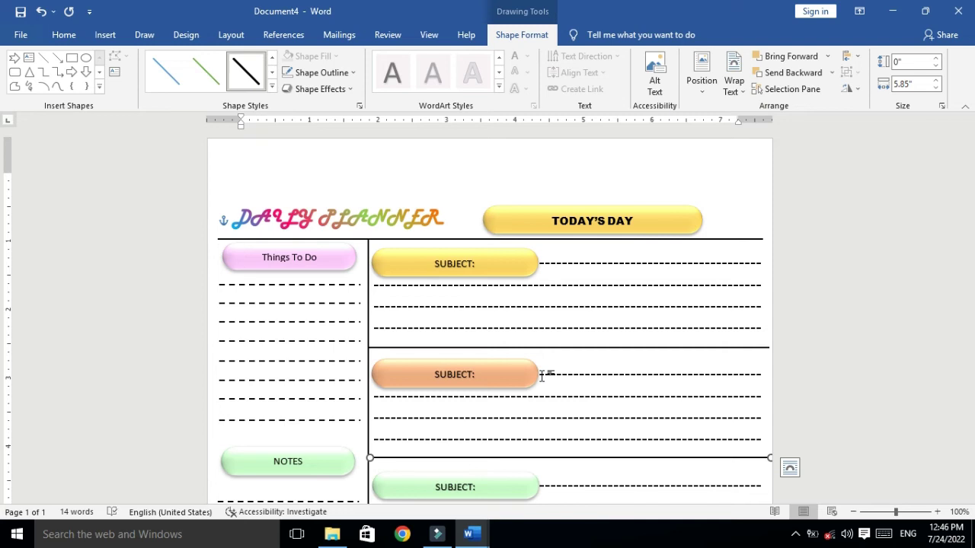
key(ctrl+d)
- Position a divider copy below the green SUBJECT section, aligned with the others
scroll(4, 383, down, 5)
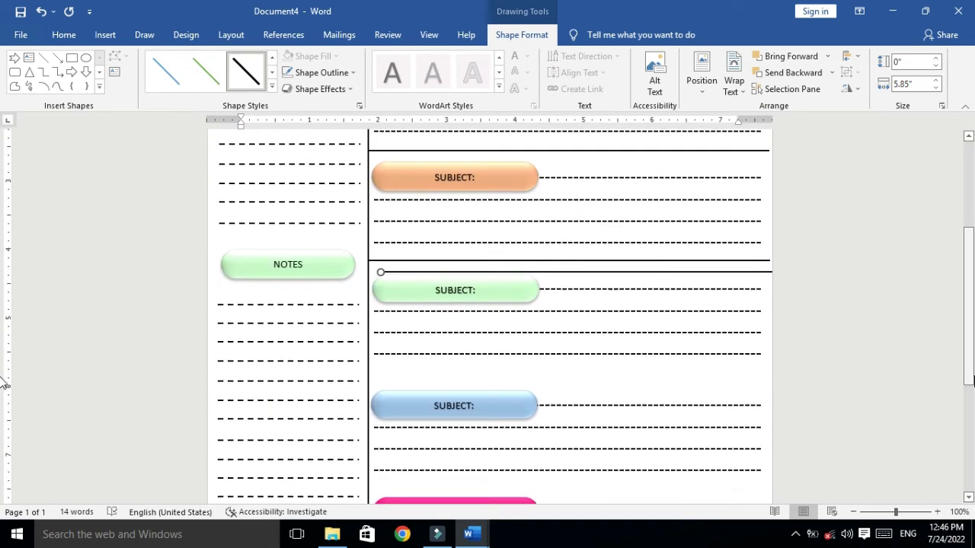
key(Down)
key(Down)
key(Down)
key(Down)
key(Down)
key(Down)
key(Up)
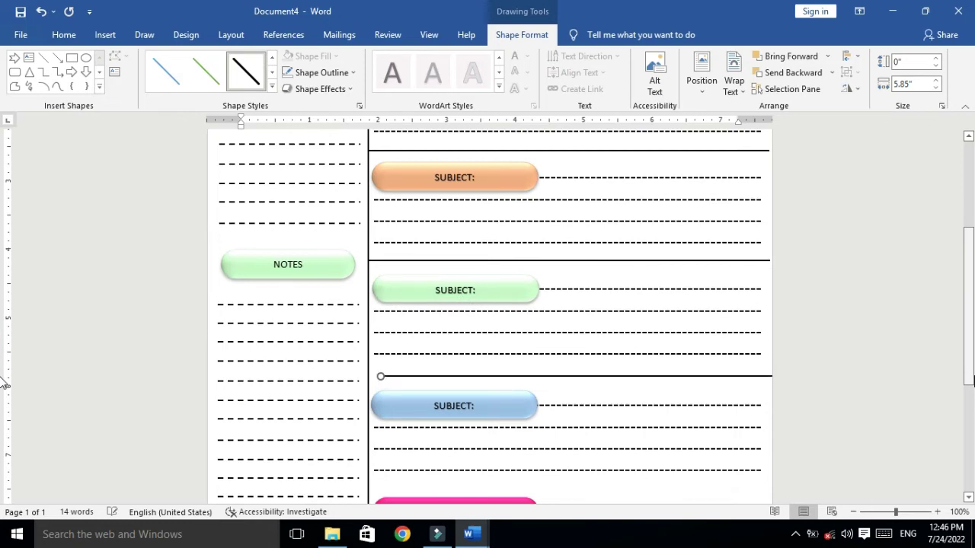
key(Left)
key(ctrl+Left)
key(Right)
- Position another divider below the blue SUBJECT section, just above the pink pill
key(Down)
key(Down)
key(Down)
key(Down)
key(Down)
scroll(2, 331, down, 5)
key(Down)
key(Down)
key(Down)
key(Up)
key(Up)
key(Left)
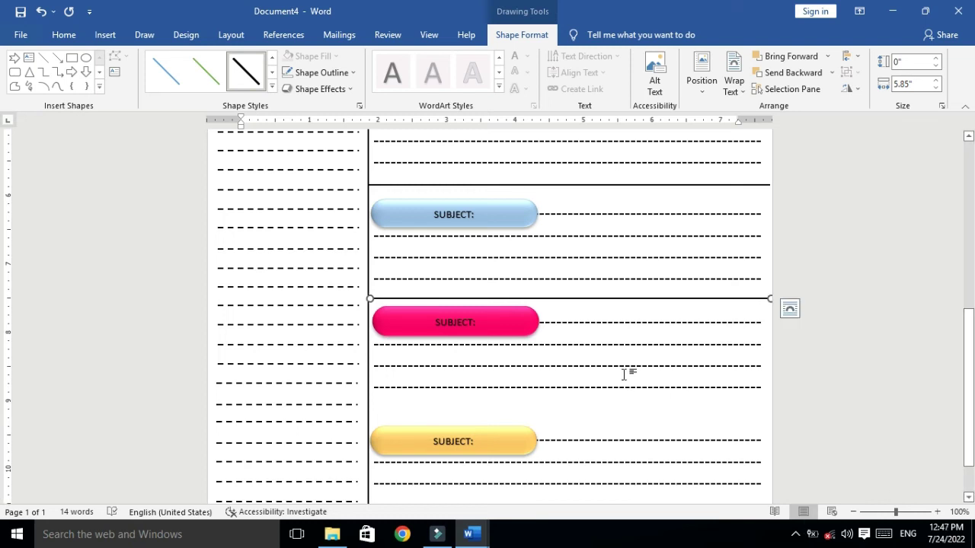
- Duplicate the divider once more and place it above the last yellow SUBJECT pill
key(ctrl+d)
key(Down)
key(Down)
key(Down)
key(Down)
key(Down)
key(Down)
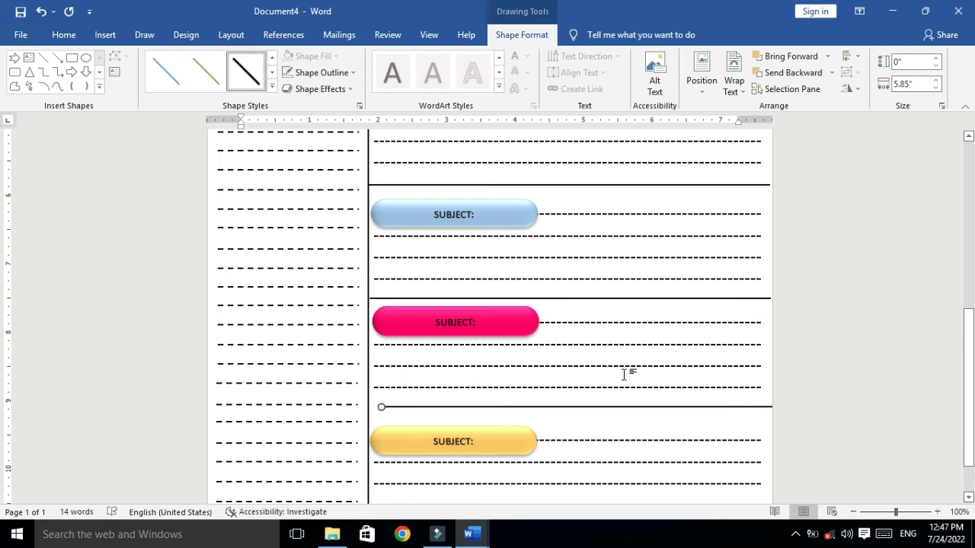
key(Left)
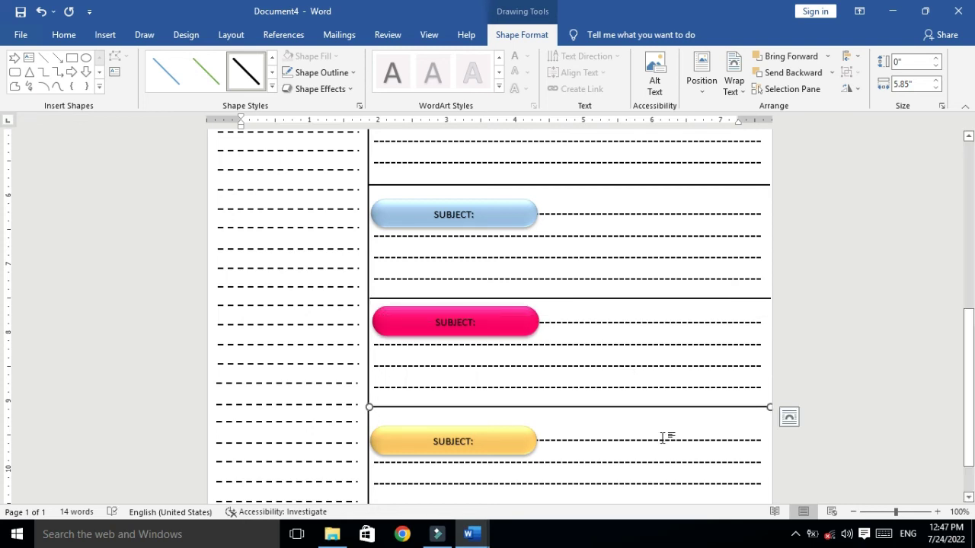
key(Escape)
scroll(563, 423, down, 5)
scroll(564, 423, down, 4)
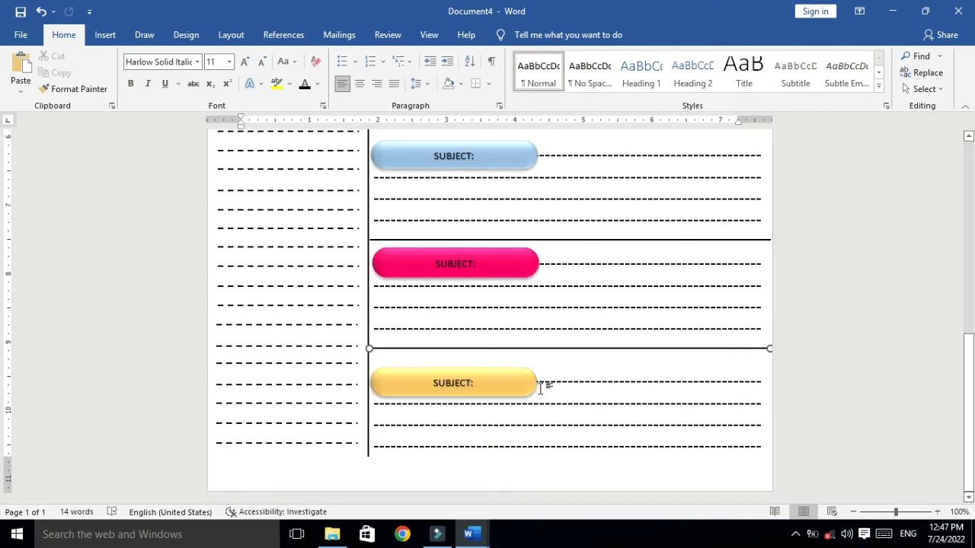
- Select the bottom yellow pill with its four dashed lines and nudge them up together
click(528, 380)
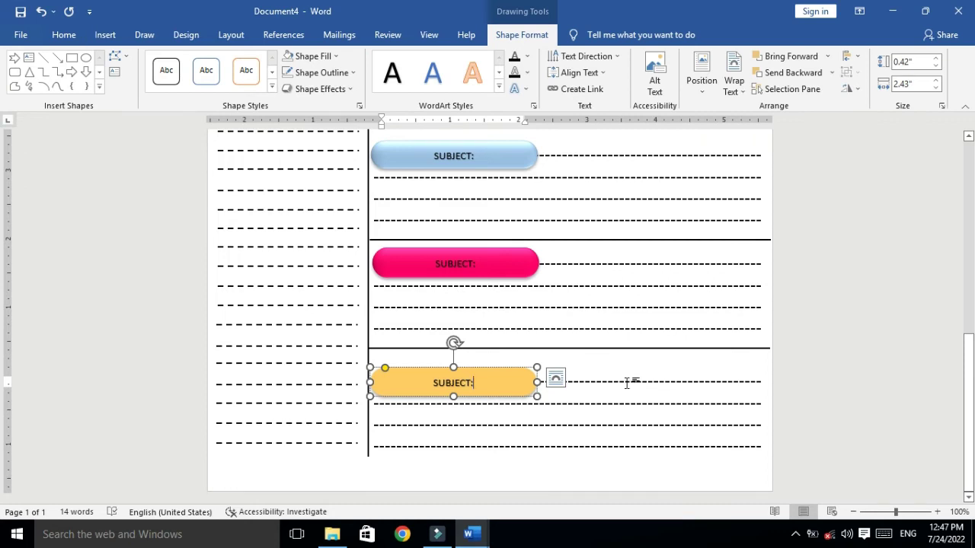
shift+click(628, 383)
shift+click(635, 403)
shift+click(643, 428)
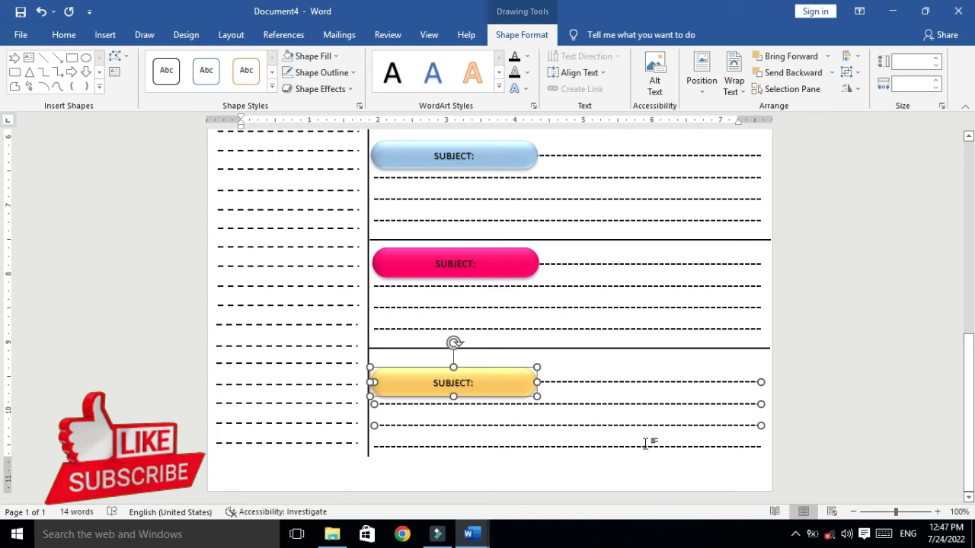
shift+click(645, 447)
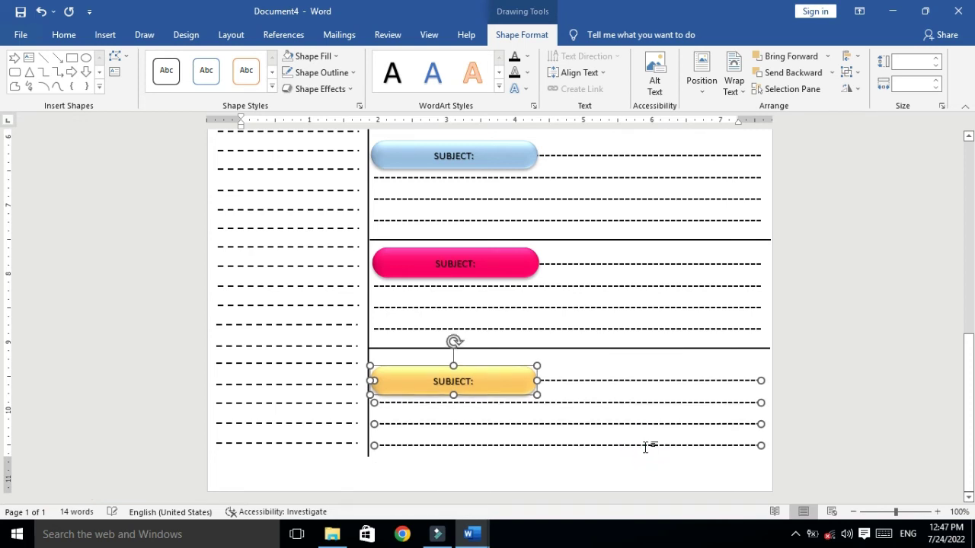
key(Up)
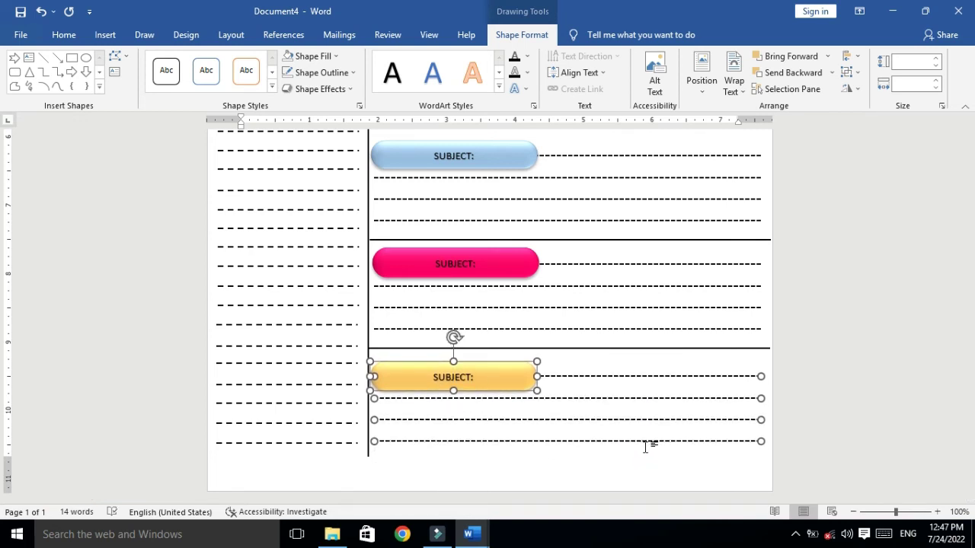
scroll(972, 344, up, 3)
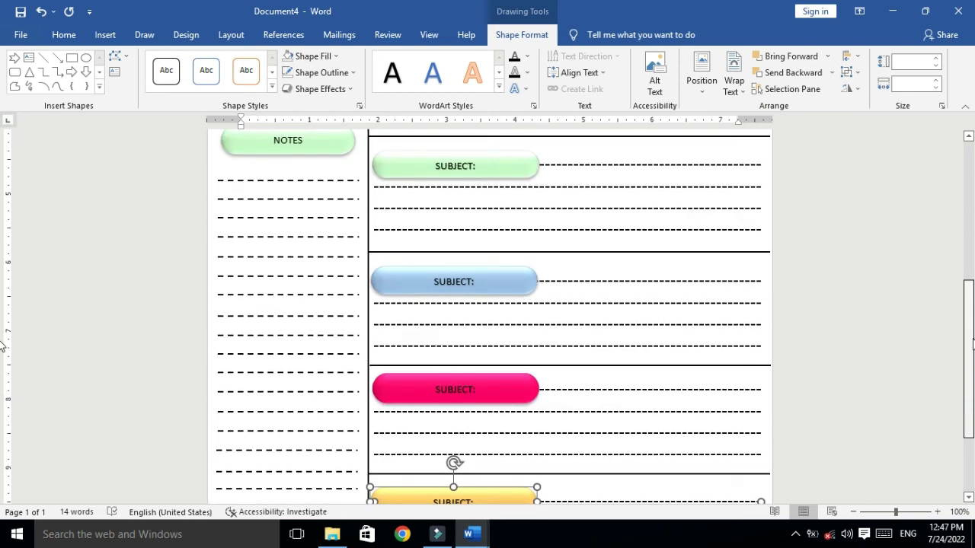
scroll(738, 373, up, 1)
- Select the pink SUBJECT pill
click(529, 392)
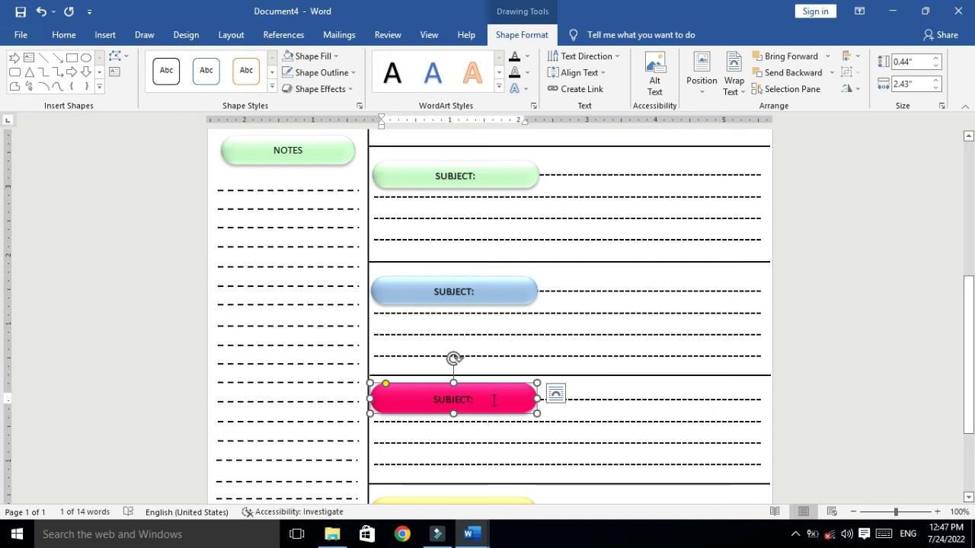
scroll(595, 281, up, 5)
scroll(595, 281, up, 2)
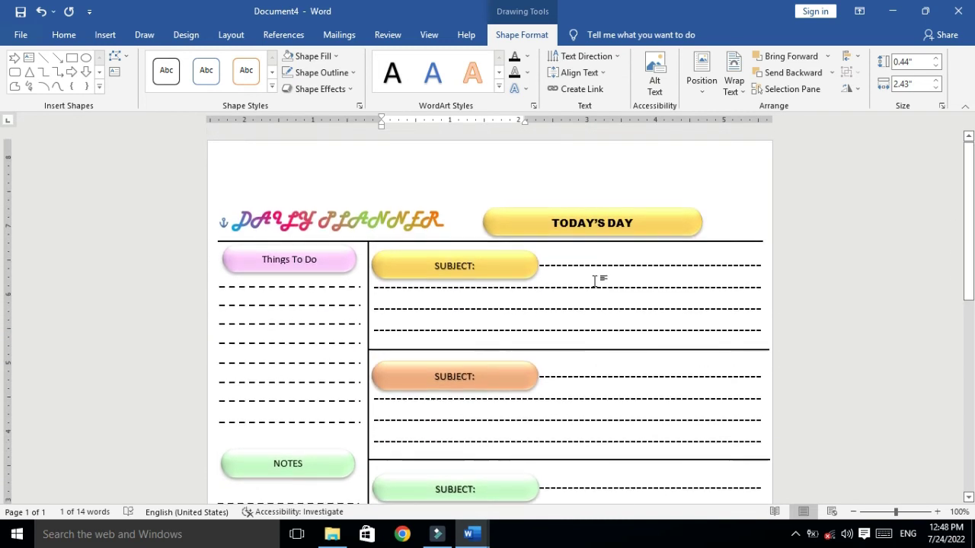
- Draw a 0.2-inch outline-free square, fill it yellow, and place it at the first section's line end
click(71, 58)
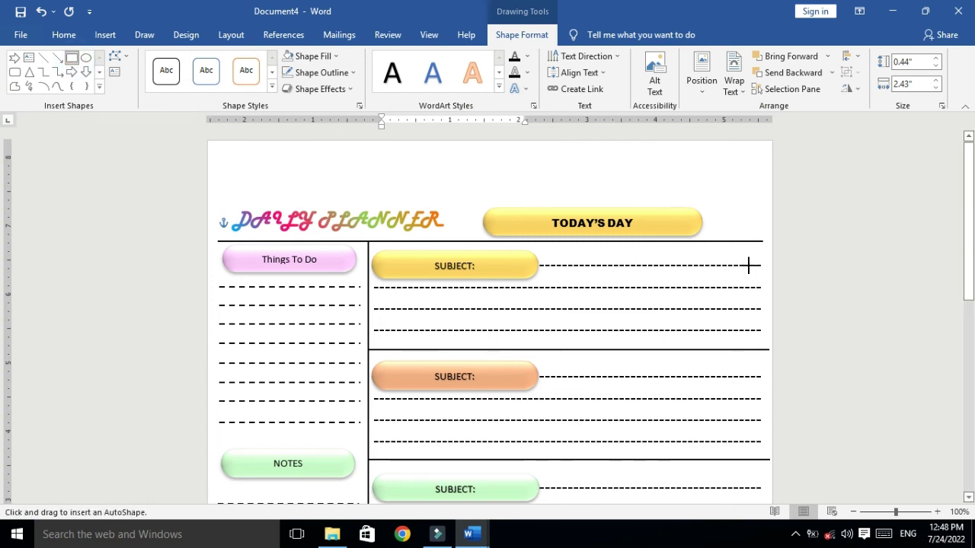
drag(694, 172, 712, 189)
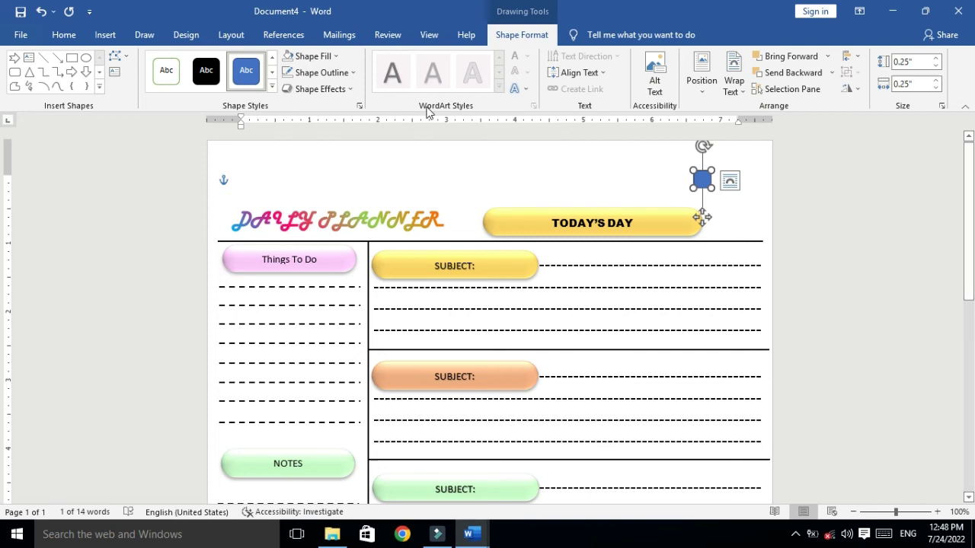
click(321, 72)
click(340, 226)
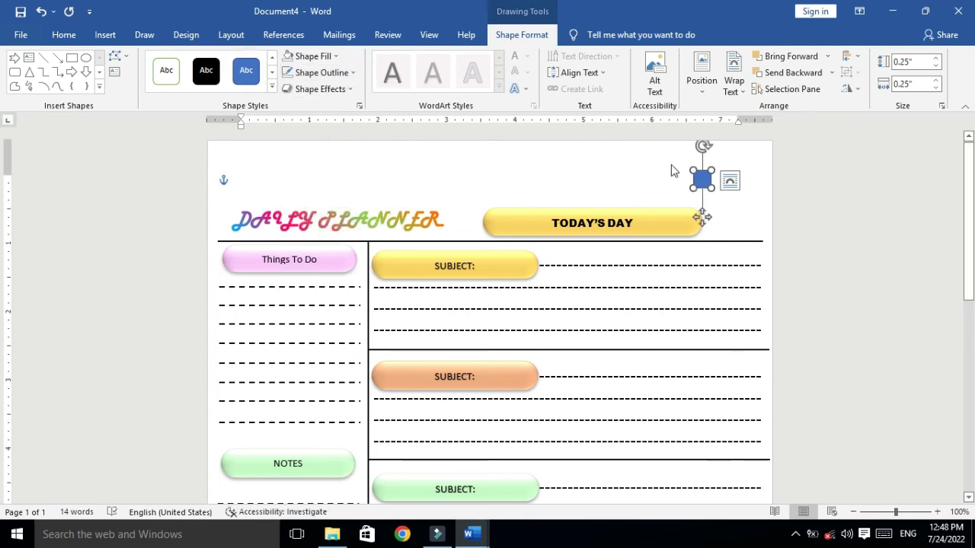
drag(705, 182, 754, 254)
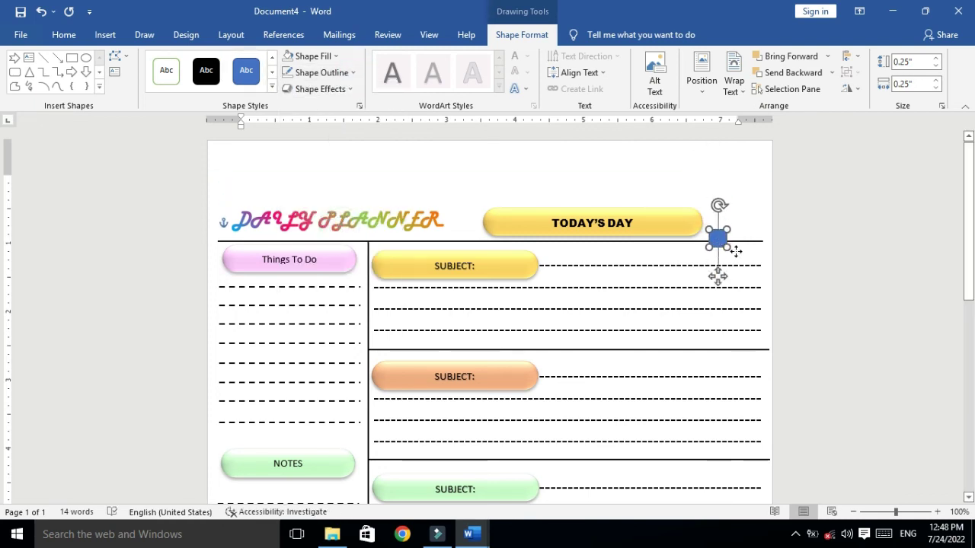
drag(754, 253, 752, 252)
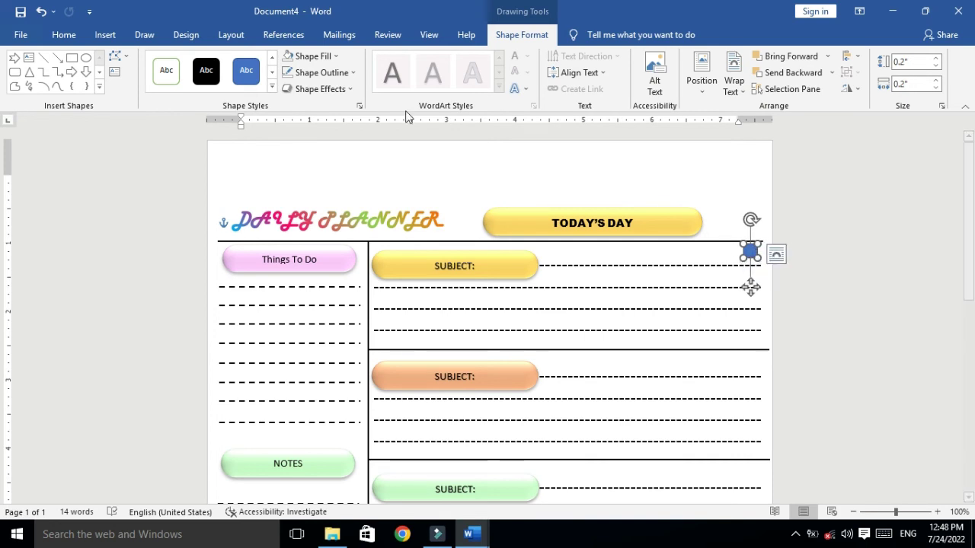
click(335, 56)
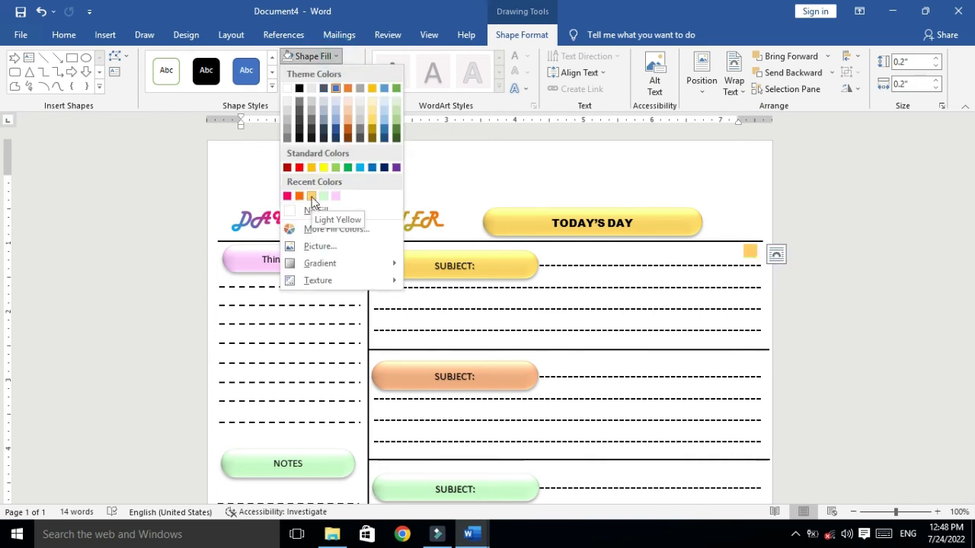
click(312, 196)
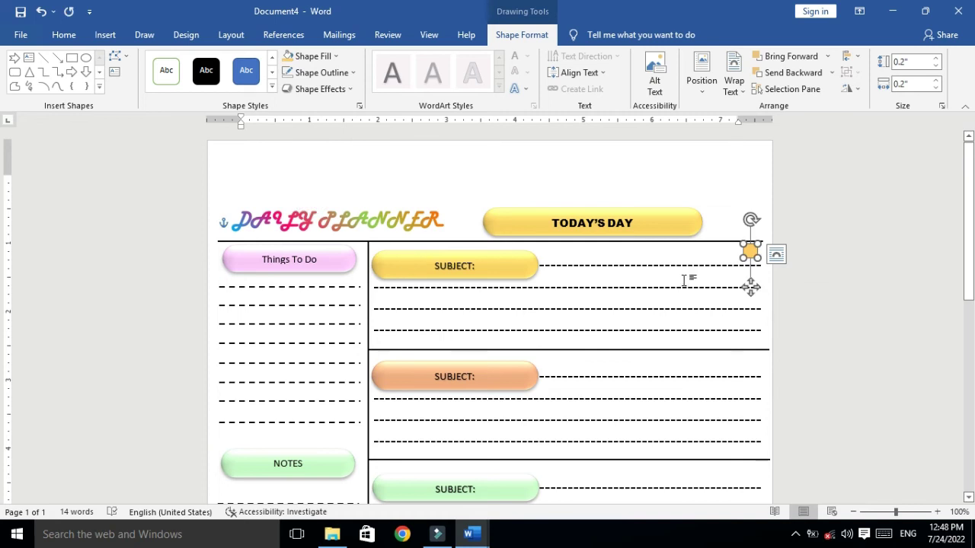
- Nudge the yellow square into place near the right edge
key(Right)
key(Down)
key(Right)
key(Down)
key(Left)
key(Left)
key(Left)
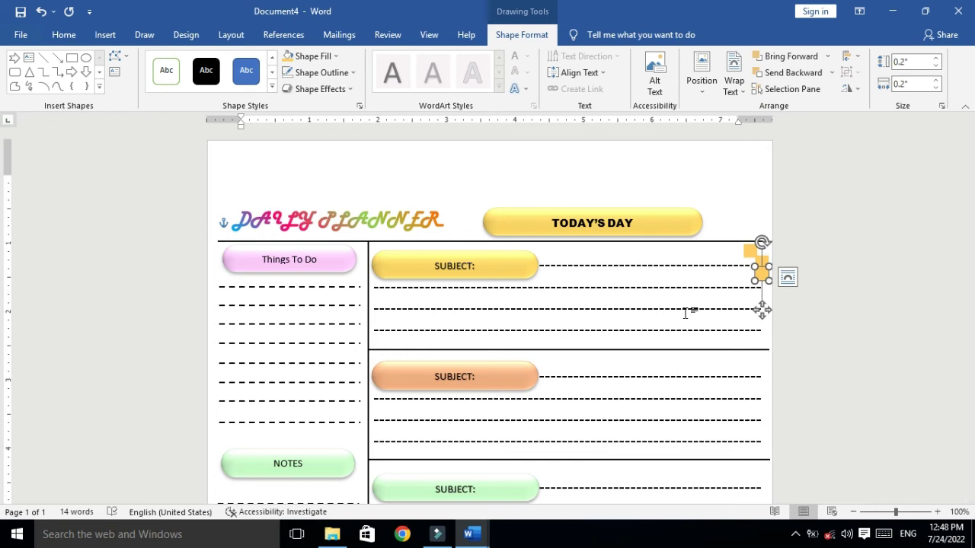
key(Right)
key(Down)
key(Up)
key(Left)
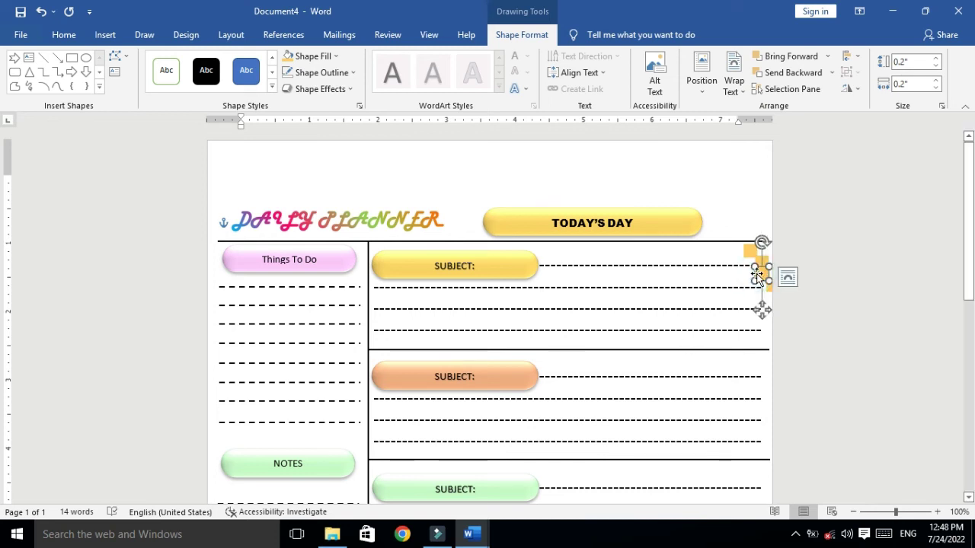
key(Left)
key(Left)
key(Left)
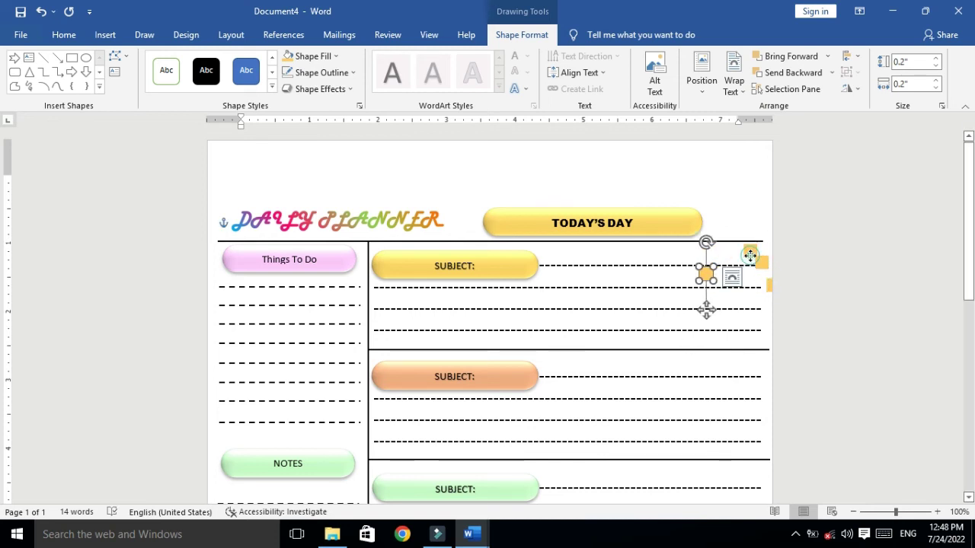
- Pull the stray yellow squares back beside the dashed lines and select them all
drag(750, 255, 736, 251)
click(768, 285)
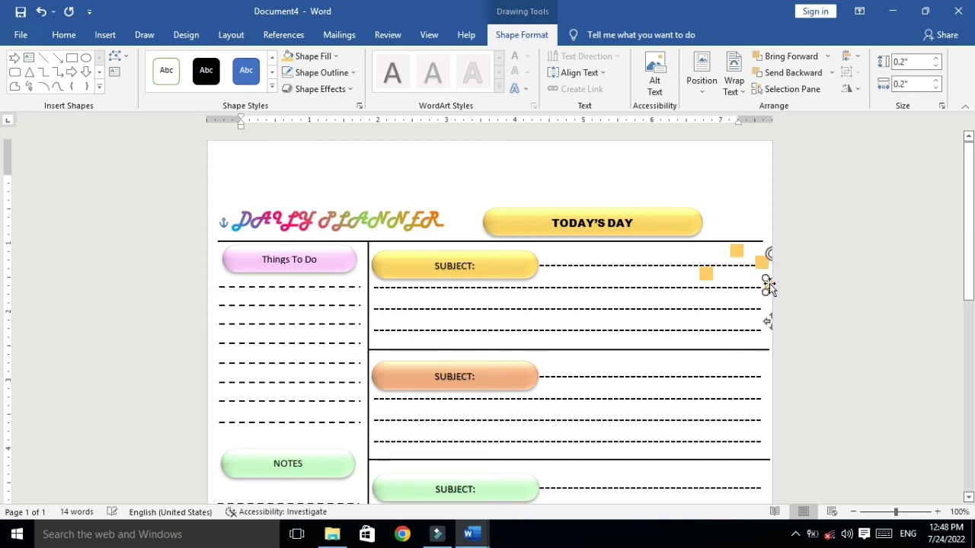
drag(768, 286, 746, 286)
shift+click(761, 262)
shift+click(735, 251)
shift+click(706, 274)
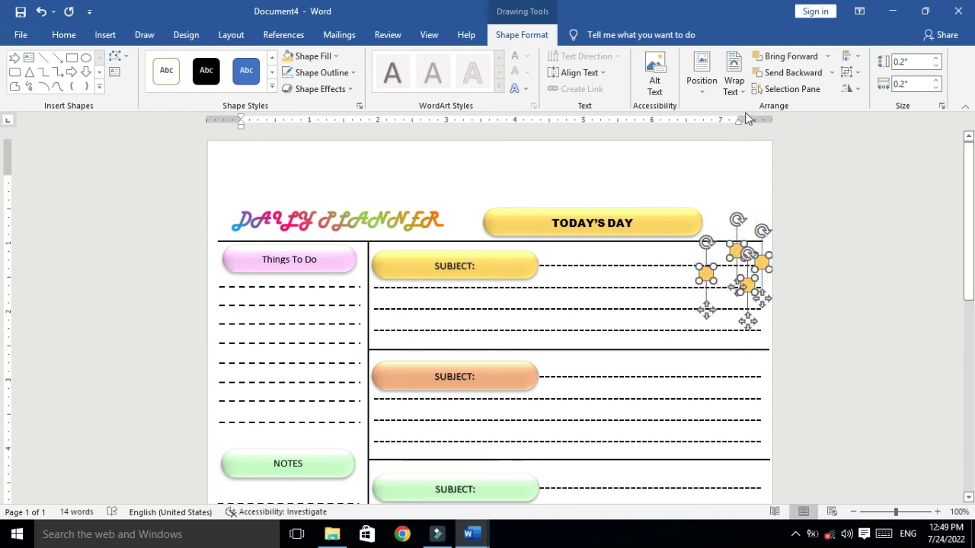
- Align the squares right, try Distribute Vertically, then undo the distribution
click(858, 60)
click(884, 93)
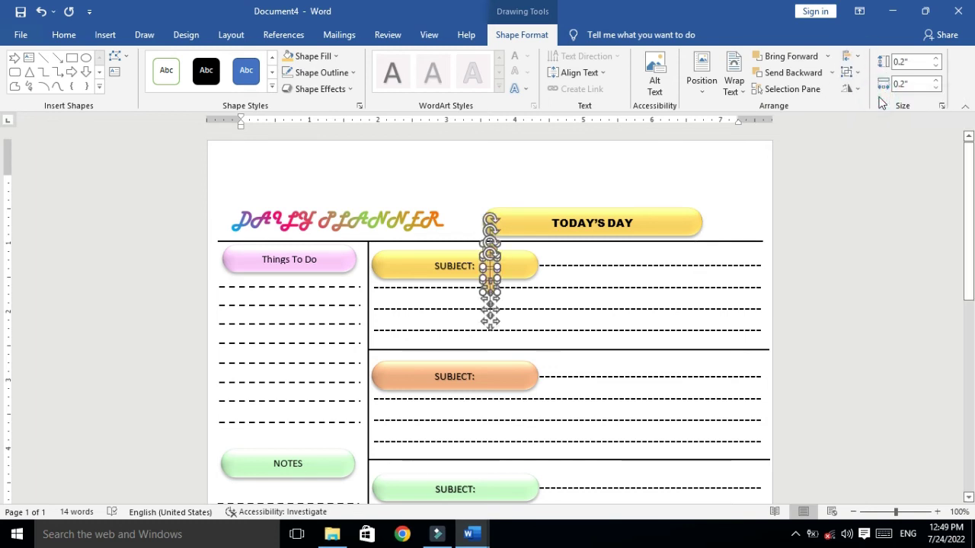
click(860, 58)
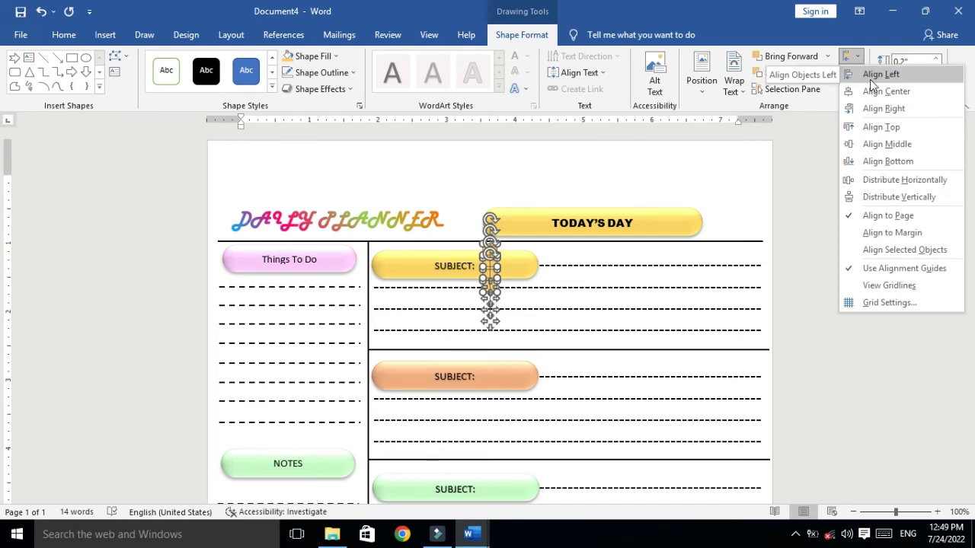
click(875, 109)
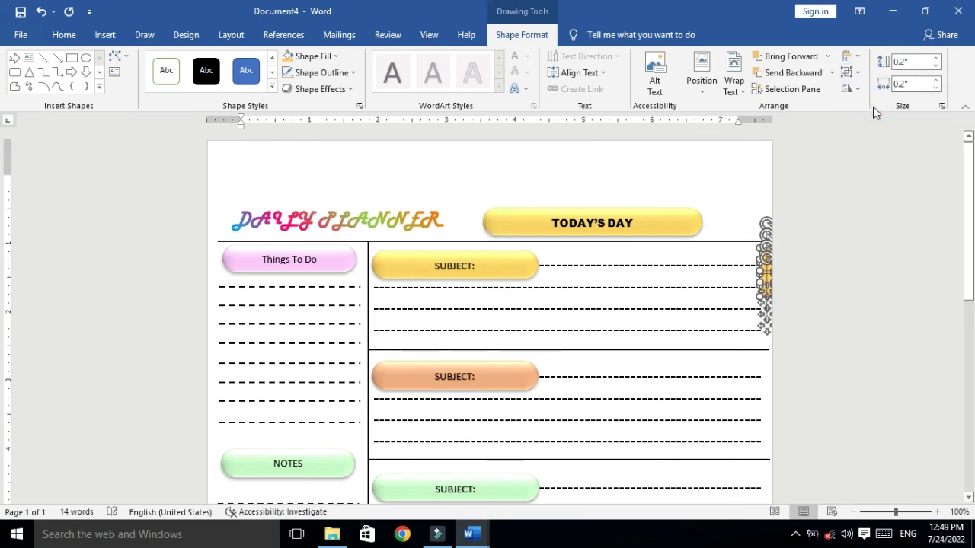
click(852, 57)
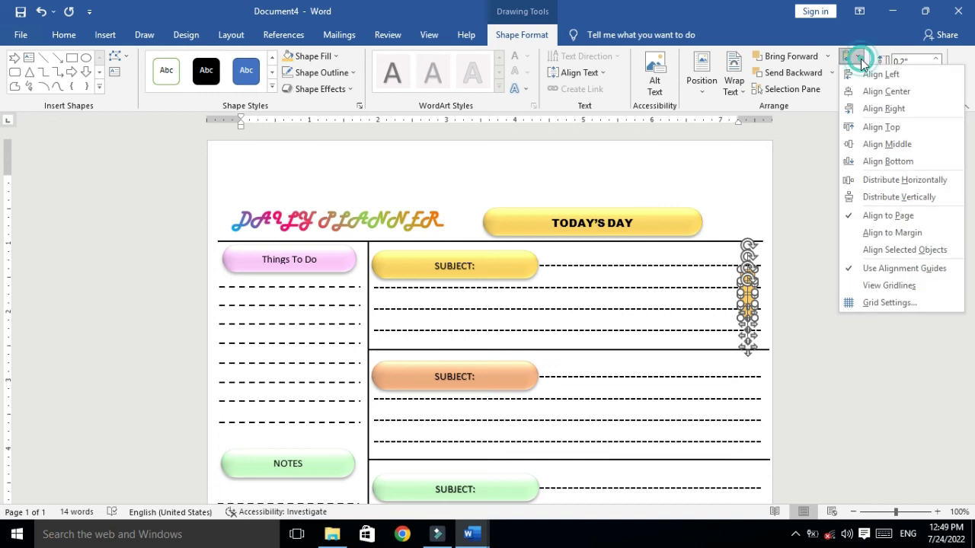
click(909, 196)
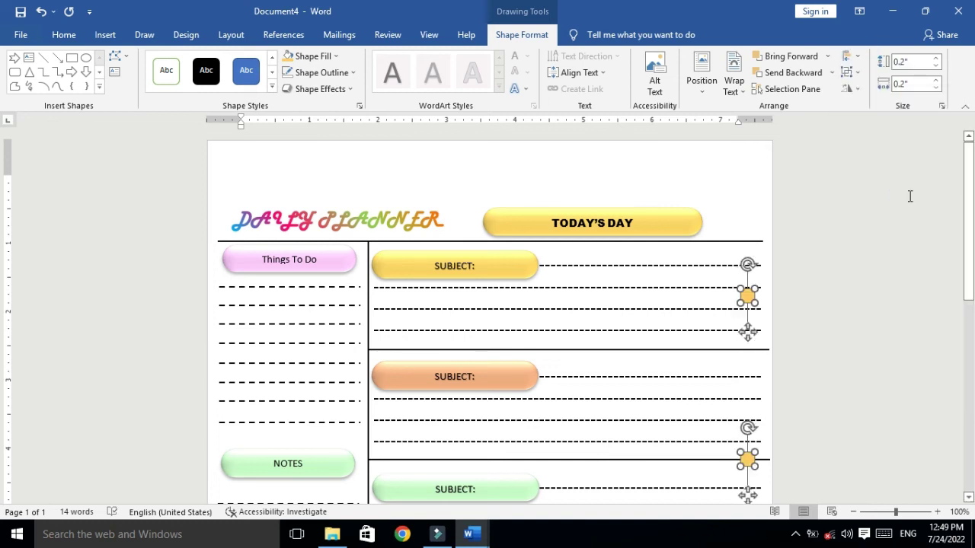
key(ctrl+z)
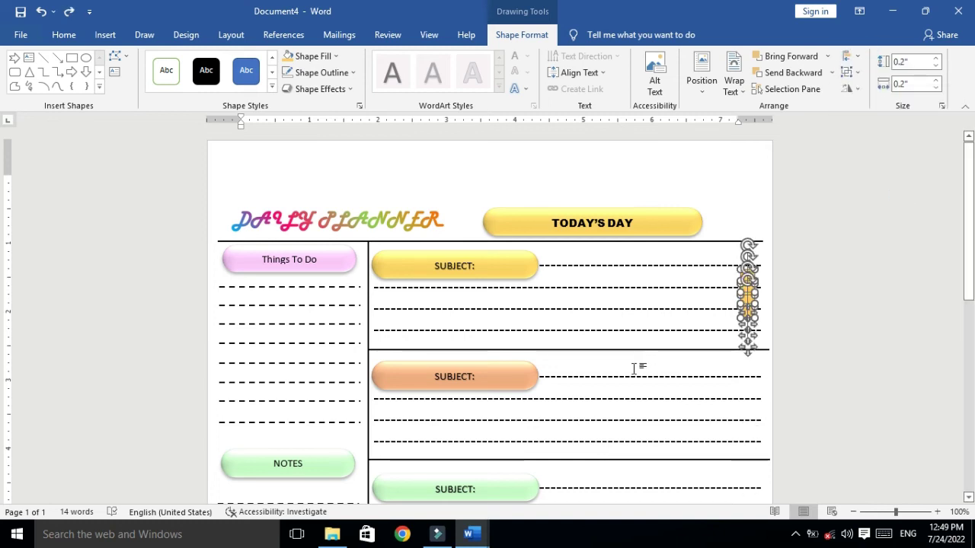
click(638, 361)
- Drag individual squares up along the right edge next to the others
click(747, 306)
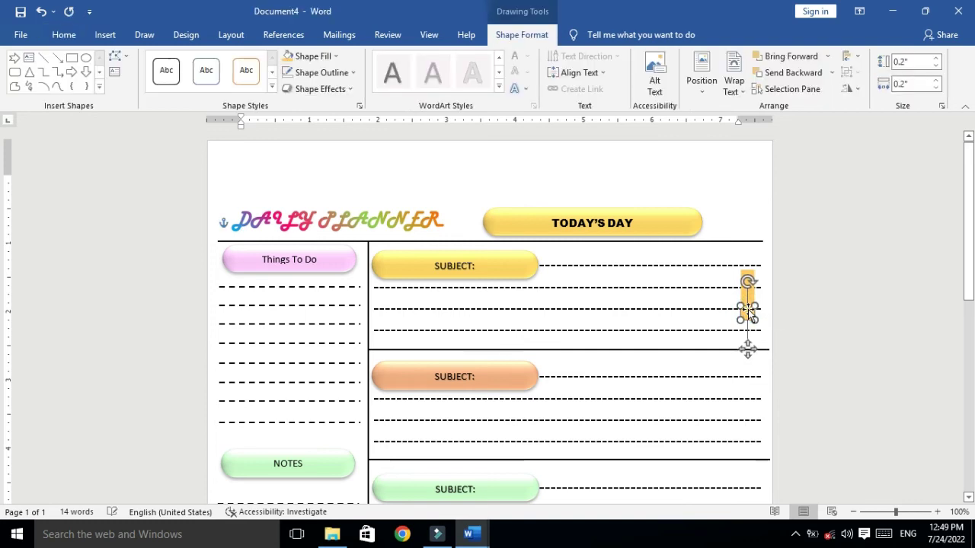
drag(748, 309, 748, 311)
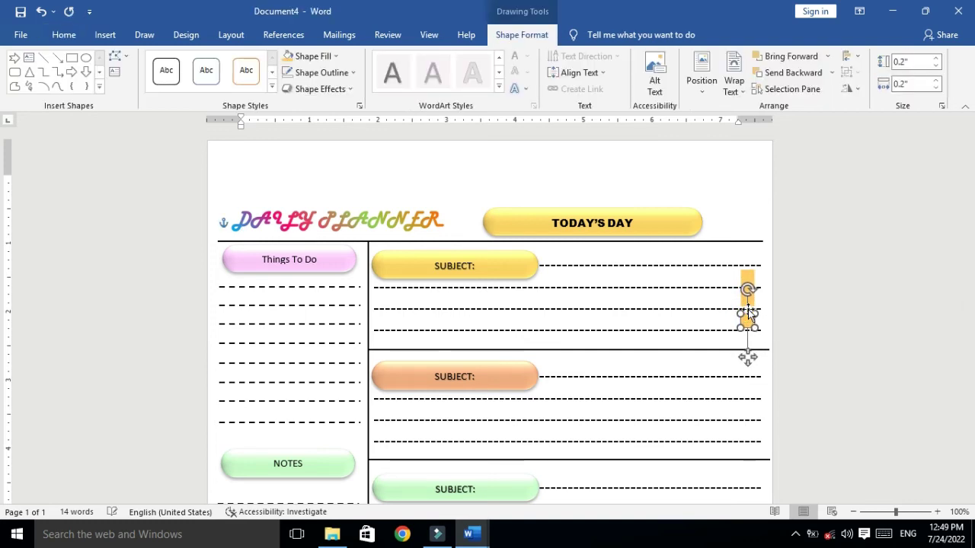
mouse_move(749, 312)
mouse_down()
mouse_move(750, 276)
mouse_move(750, 288)
mouse_up()
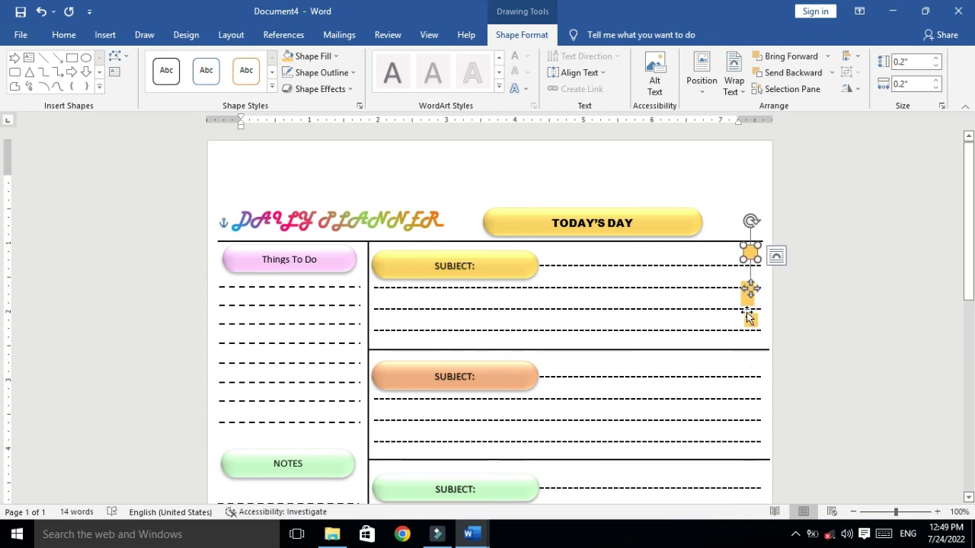
click(749, 301)
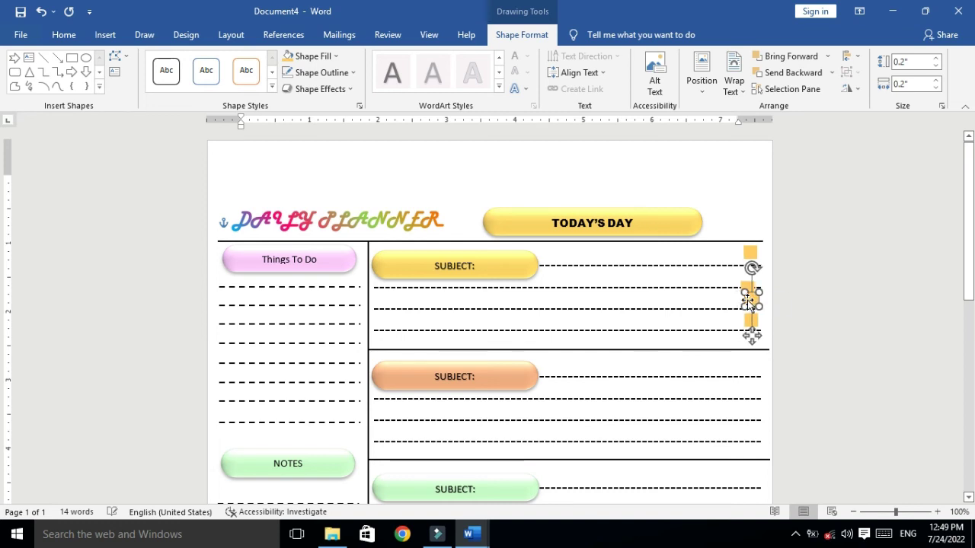
mouse_move(747, 300)
mouse_down()
mouse_move(750, 278)
mouse_move(754, 298)
mouse_up()
click(752, 341)
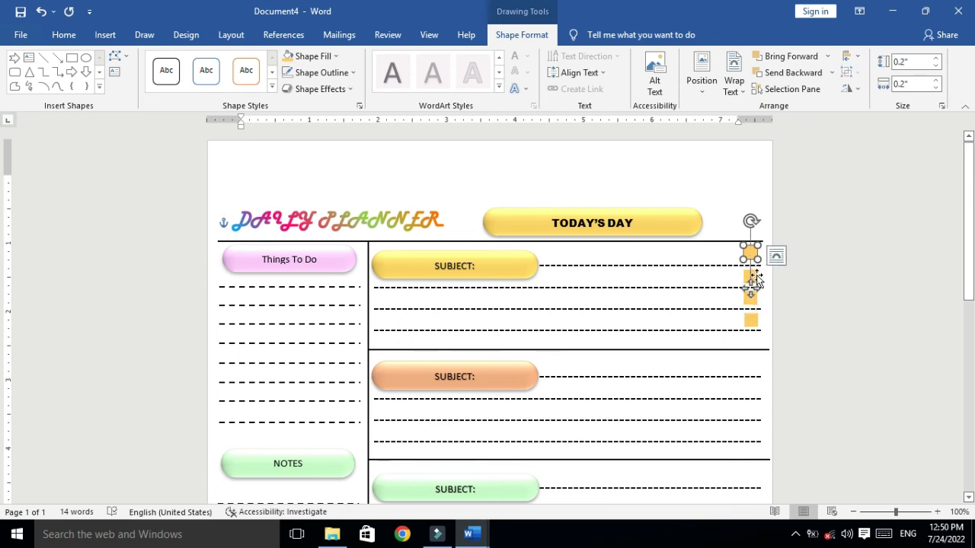
- Select the right-edge squares together and drag them down toward the bottom writing line
shift+click(758, 283)
shift+click(756, 296)
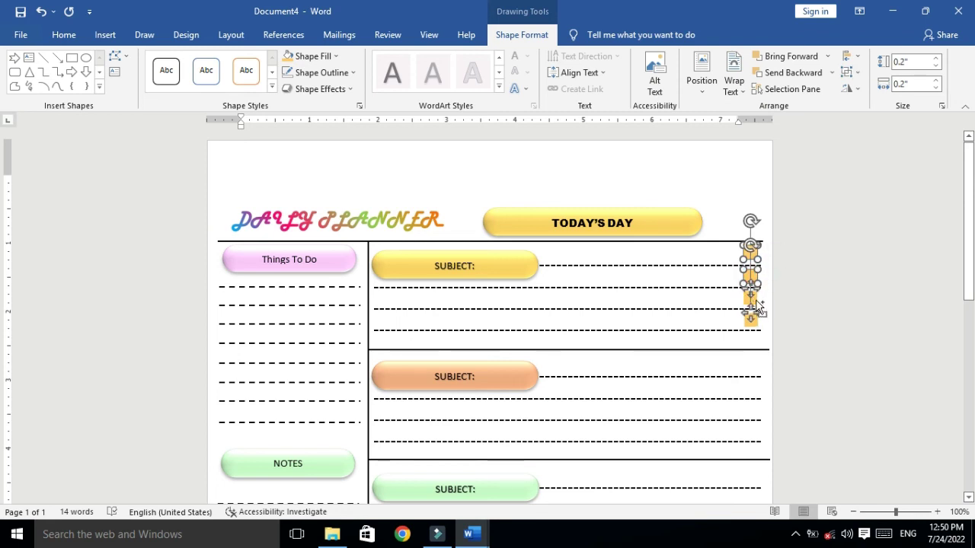
drag(757, 308, 756, 324)
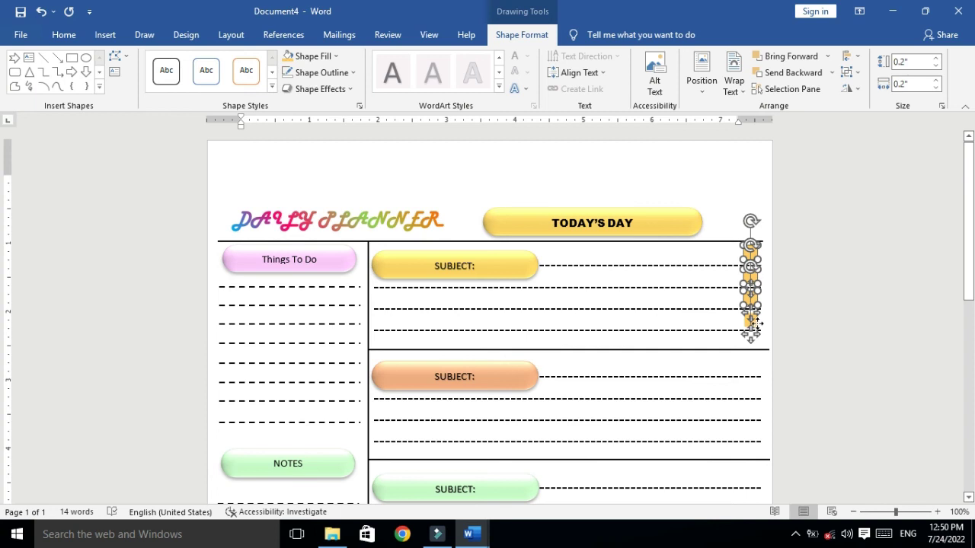
drag(757, 329, 752, 356)
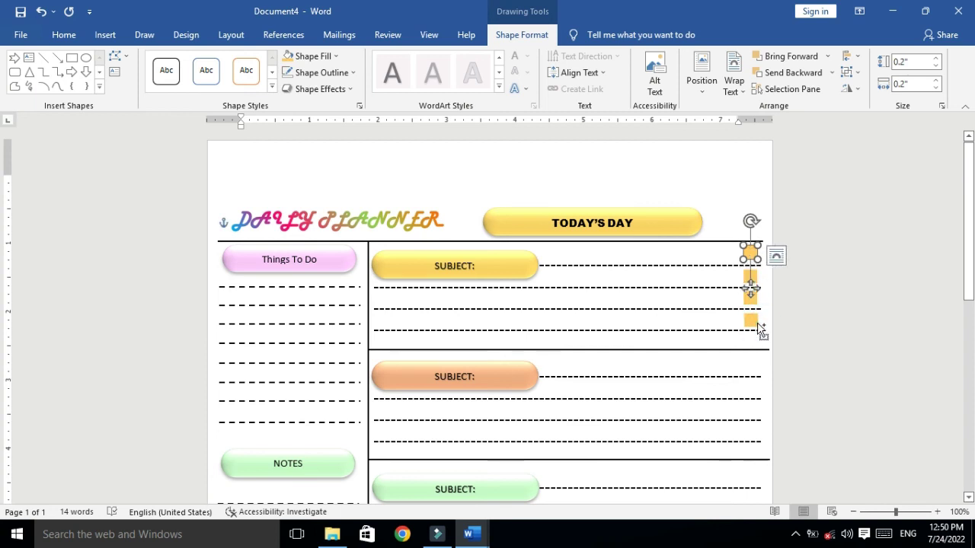
- Move the squares back up the edge and narrow them to 0.18" wide
drag(757, 308, 756, 278)
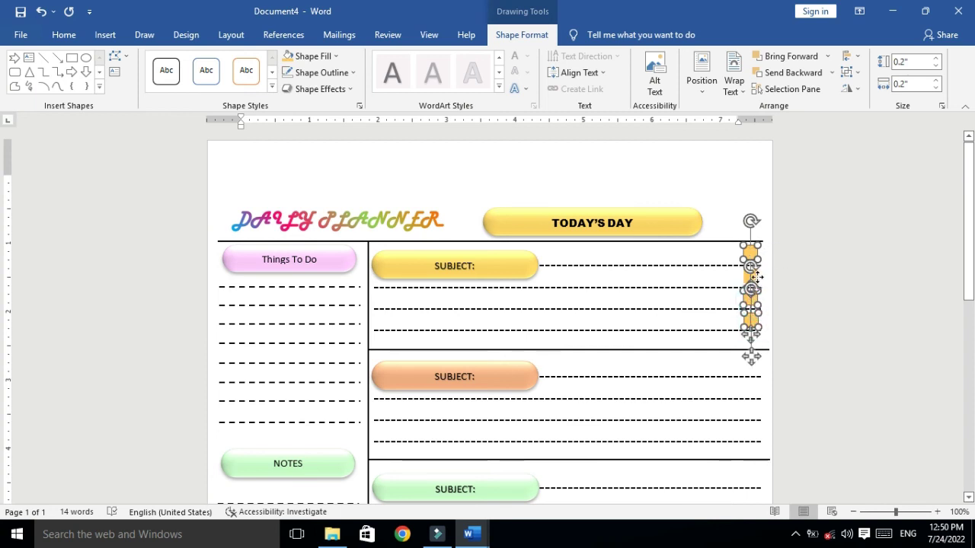
key(Up)
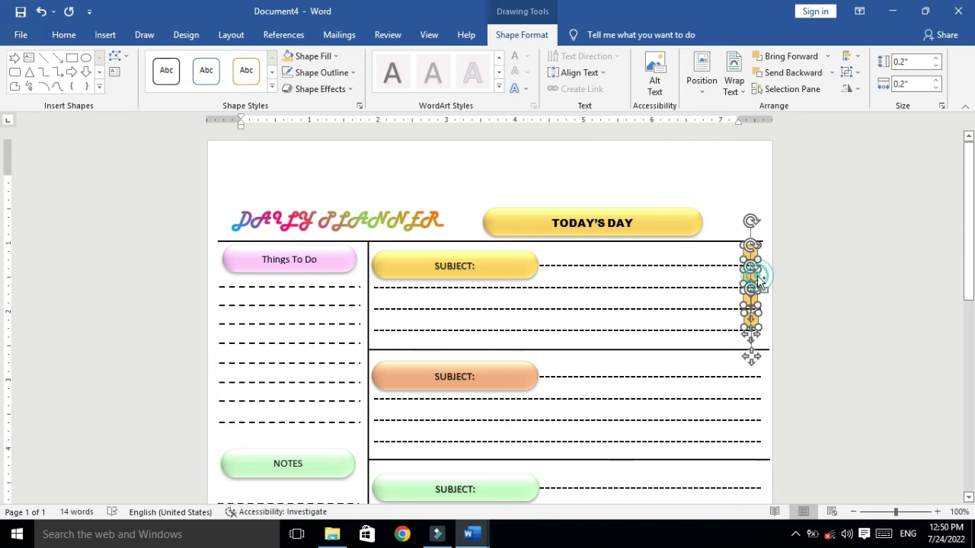
key(Up)
key(Up)
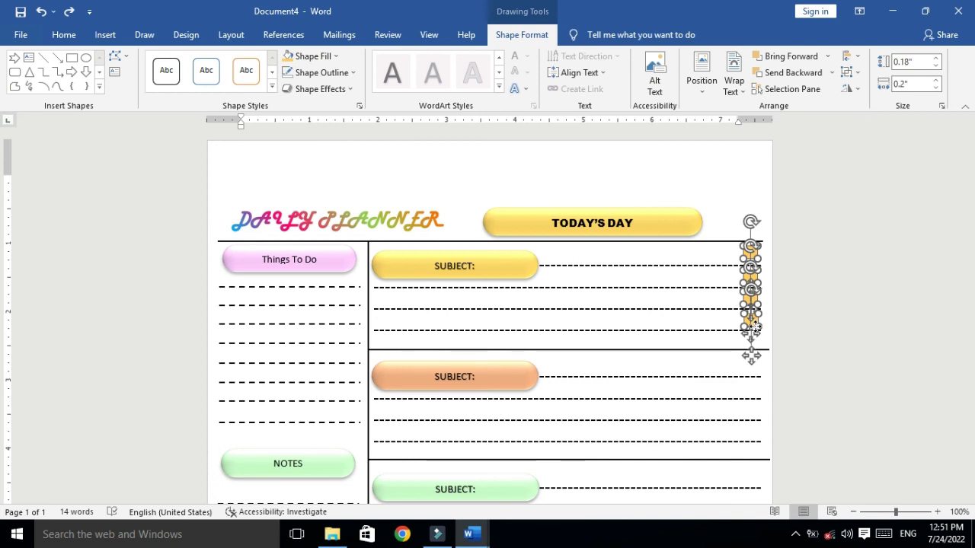
- Duplicate the square column down into the orange section and nudge it into place
mouse_move(751, 356)
mouse_down()
mouse_move(763, 367)
mouse_move(762, 477)
mouse_up()
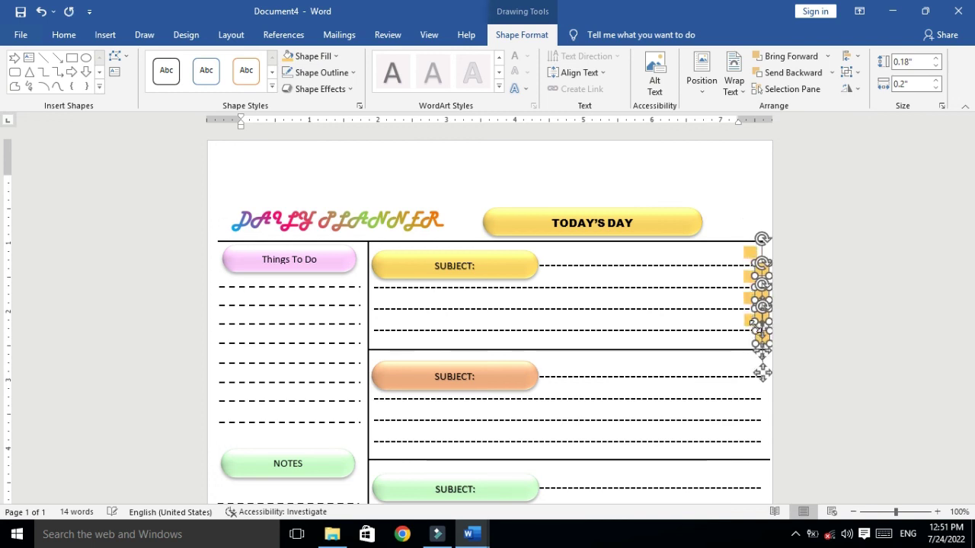
key(Left)
key(Left)
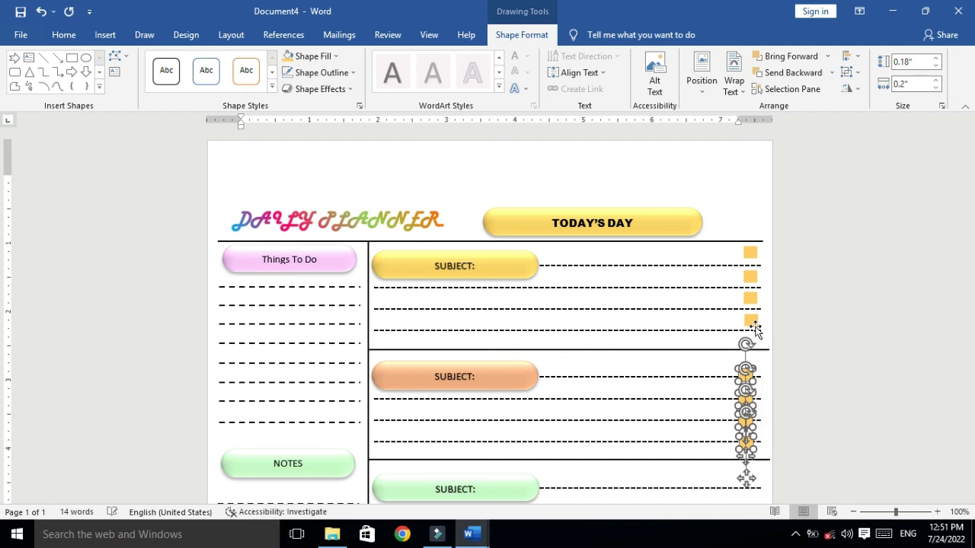
key(Up)
key(Up)
key(Right)
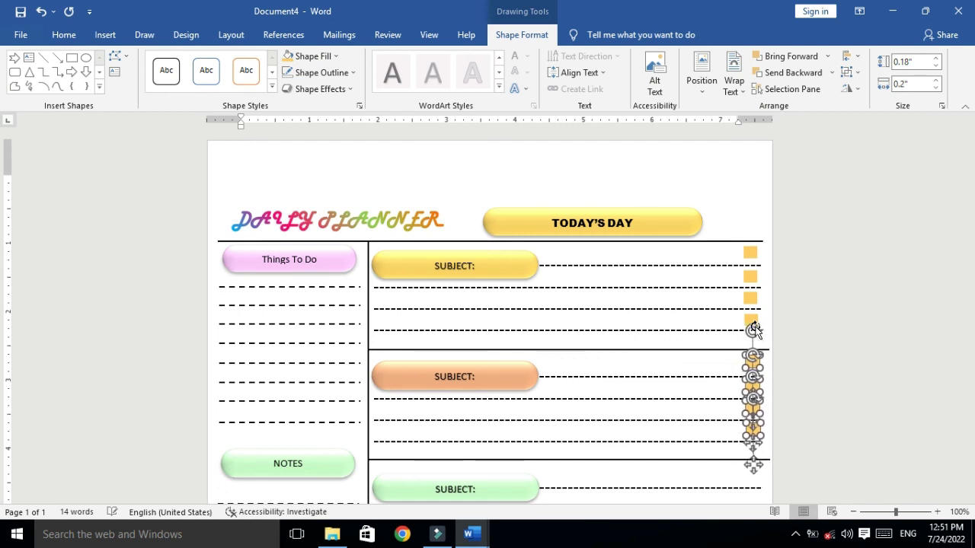
key(ctrl+Left)
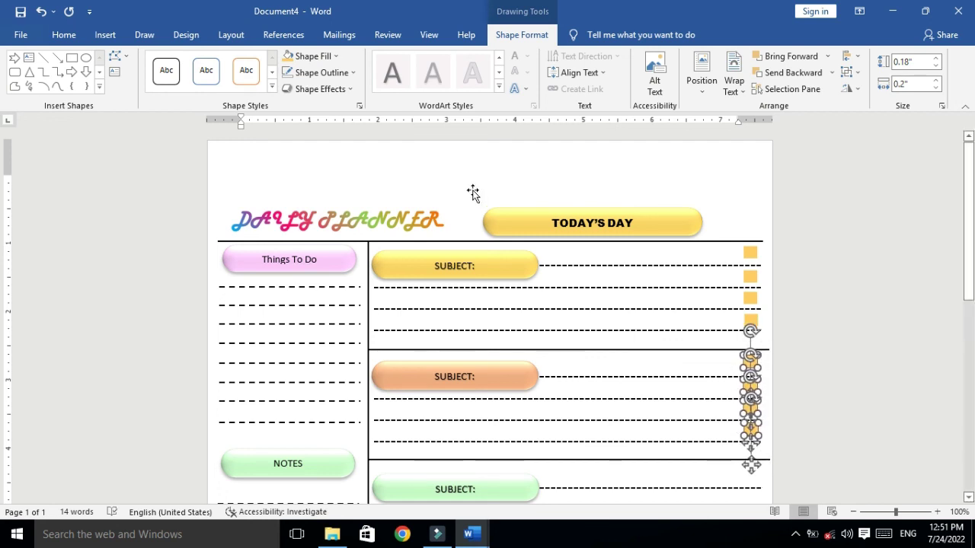
- Fill the copied squares peach to match the orange pill and nudge the column into position
click(336, 56)
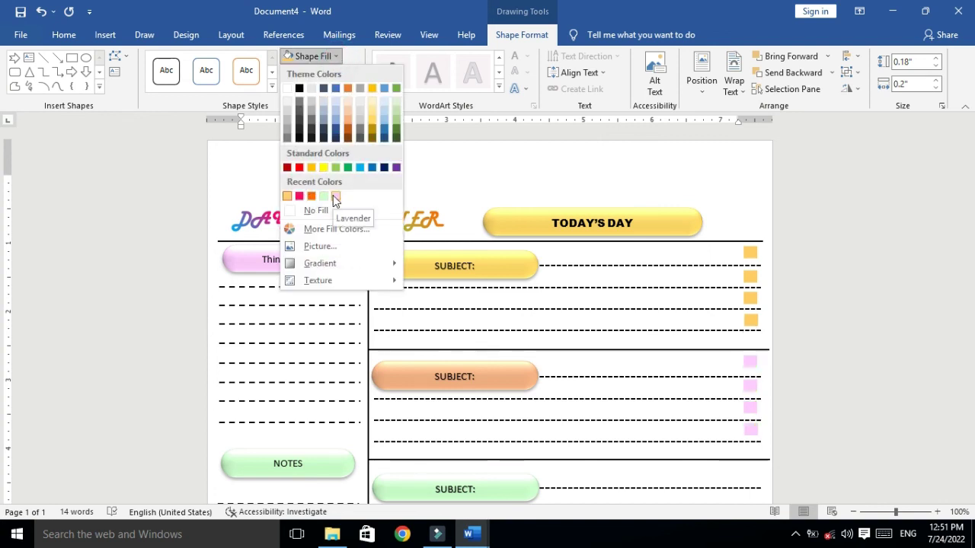
click(372, 122)
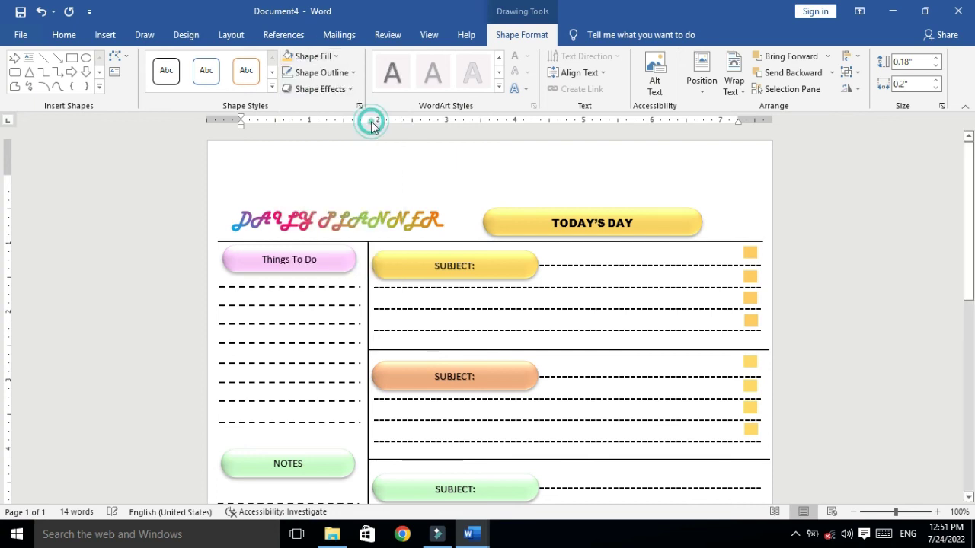
click(336, 56)
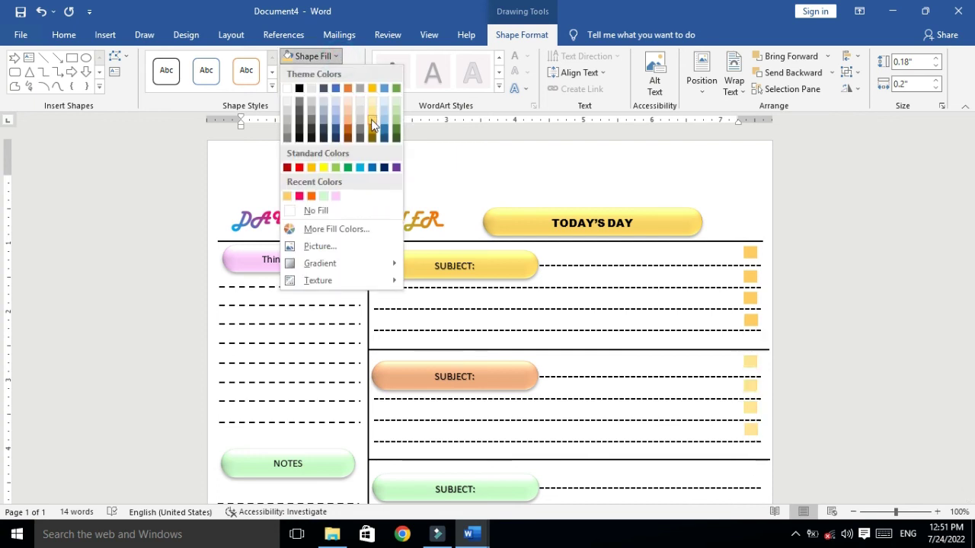
click(349, 124)
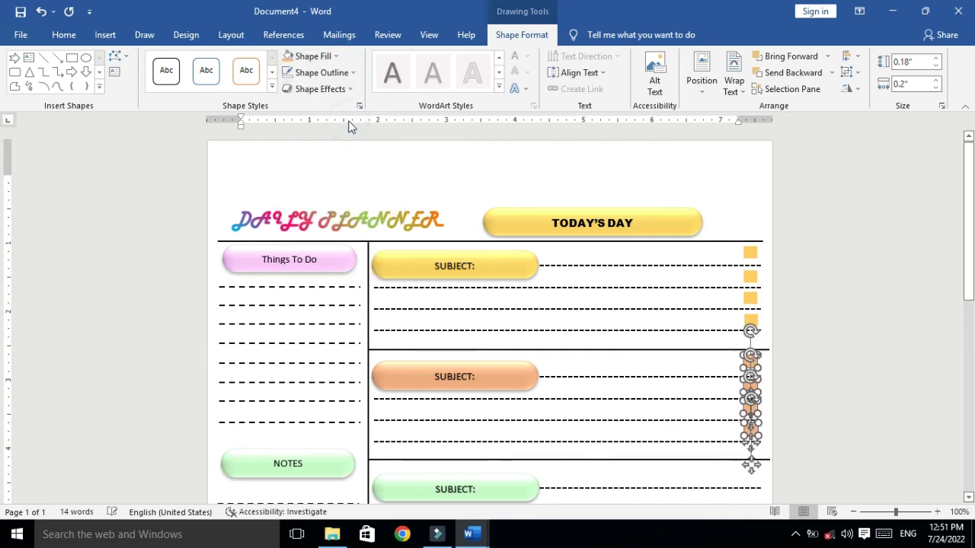
key(Right)
key(Right)
key(Down)
key(Down)
key(Down)
key(Down)
key(Down)
key(Down)
key(Down)
key(Down)
key(Down)
key(Down)
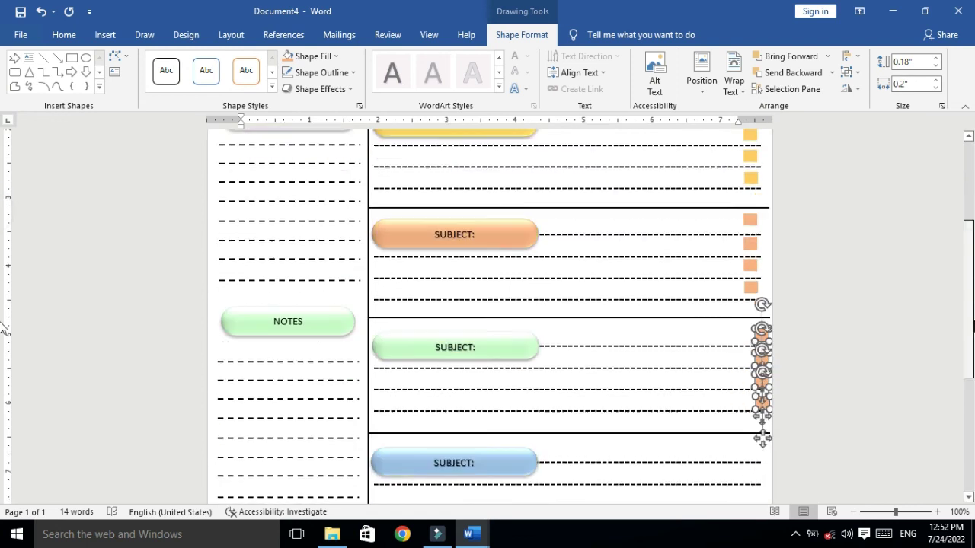
- Align the copied square column in the green section and fill it light green
drag(967, 206, 973, 329)
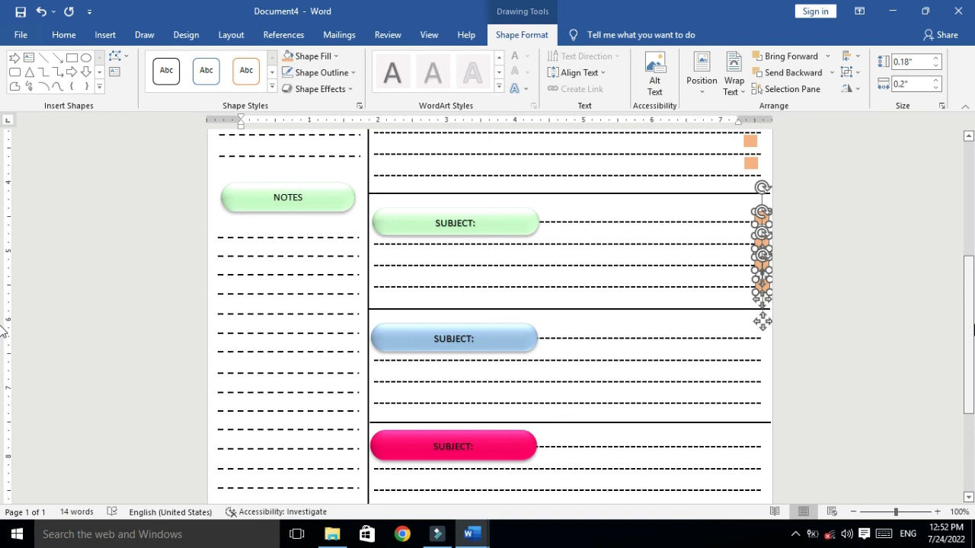
key(Up)
key(Up)
key(Left)
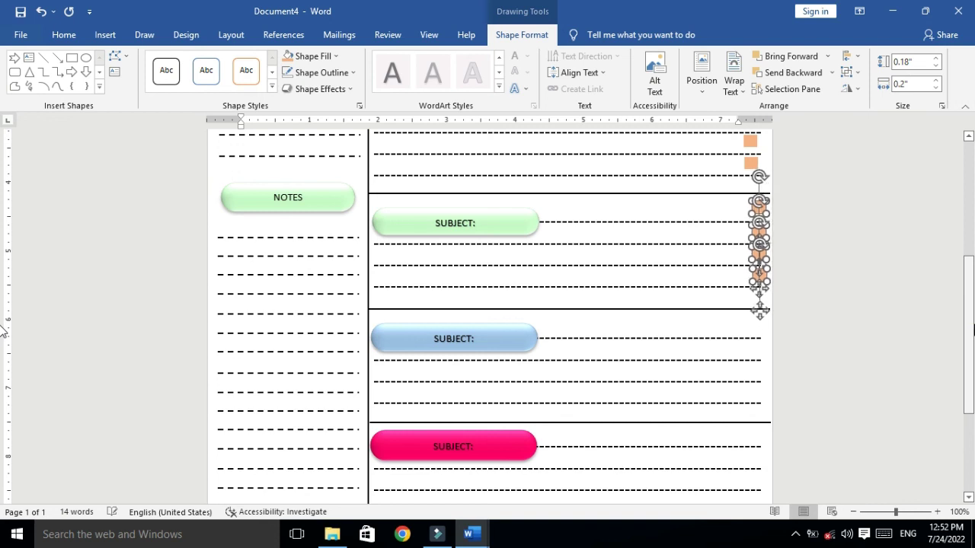
key(Left)
key(Left)
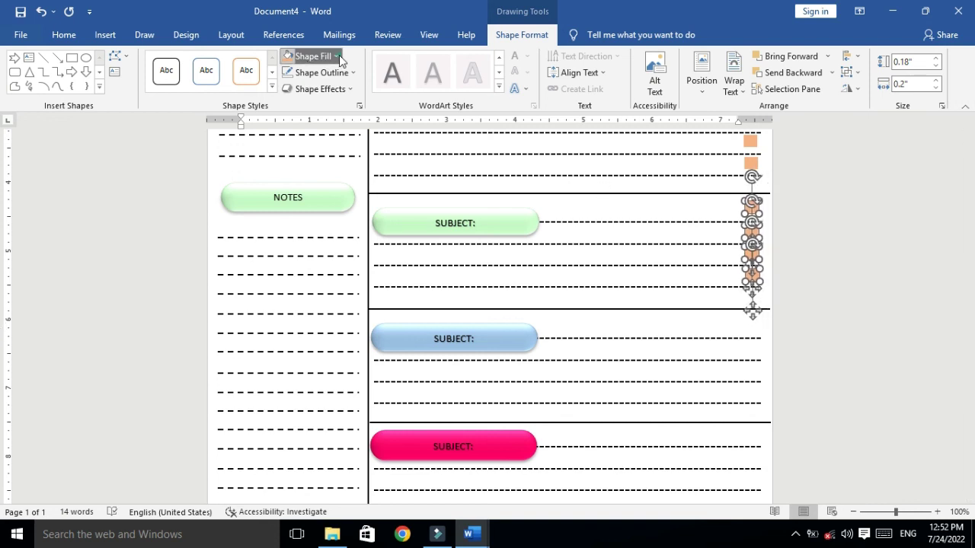
click(335, 56)
click(325, 197)
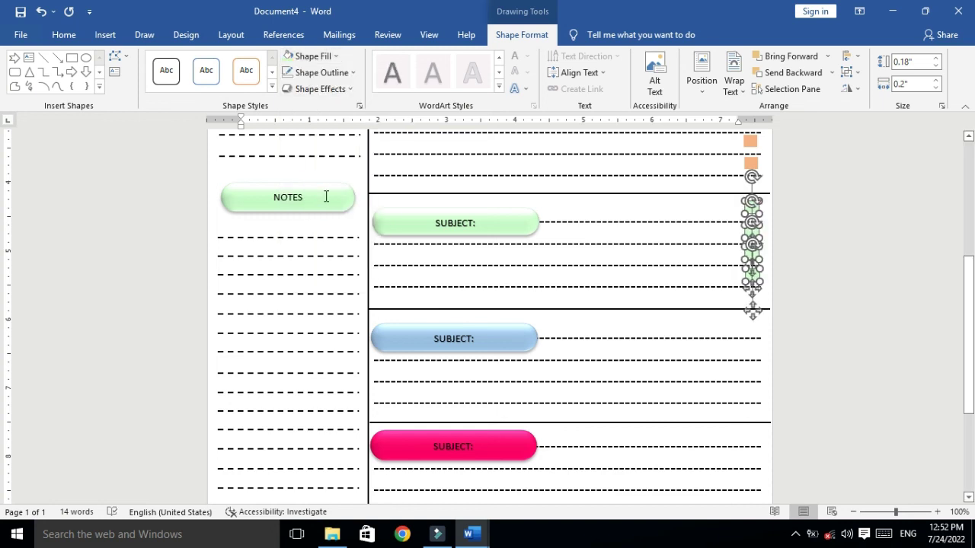
- Duplicate the squares into the blue section, align them, and fill them blue
key(Down)
key(Down)
key(Down)
key(Down)
key(Down)
key(Down)
key(Down)
key(Down)
key(Down)
key(Left)
key(Left)
key(Left)
key(Left)
key(Left)
key(Left)
key(Up)
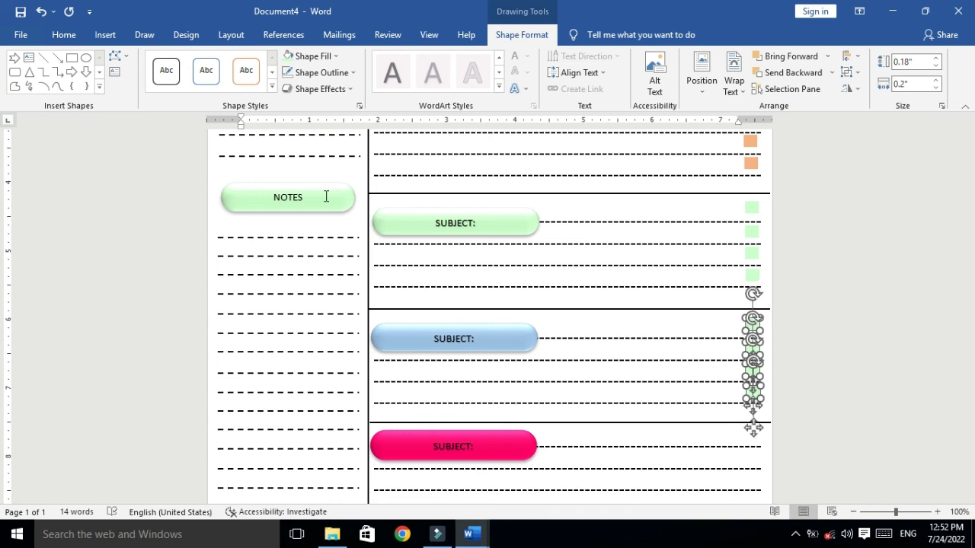
click(330, 56)
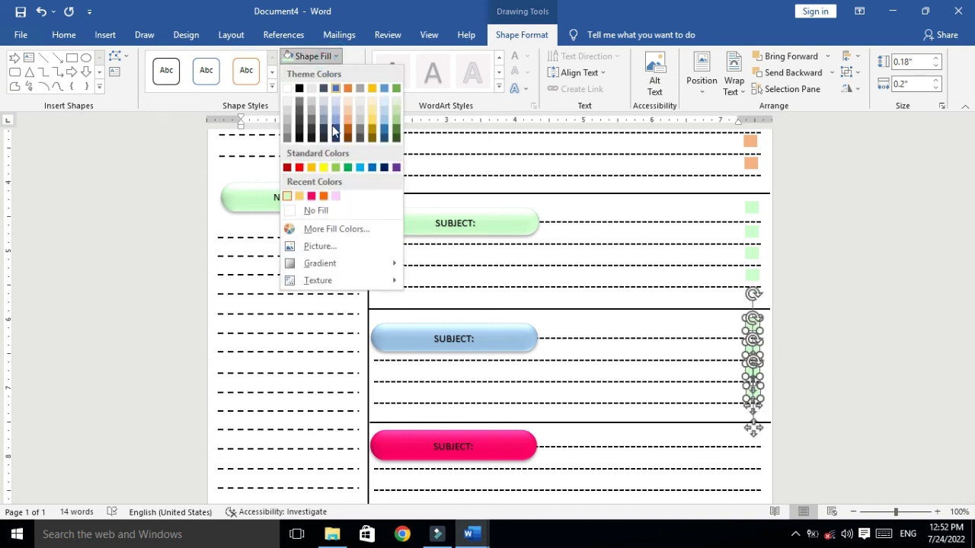
click(361, 168)
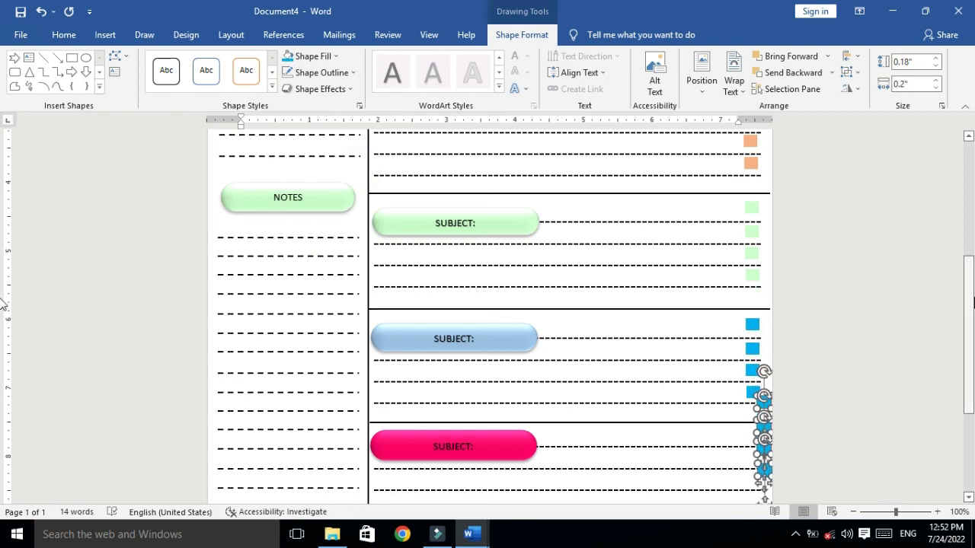
- Position the copied squares in the pink section and fill them pink
scroll(3, 408, down, 5)
key(Down)
key(Down)
key(Down)
key(Down)
key(Down)
key(Down)
key(Left)
key(Left)
key(Up)
key(Up)
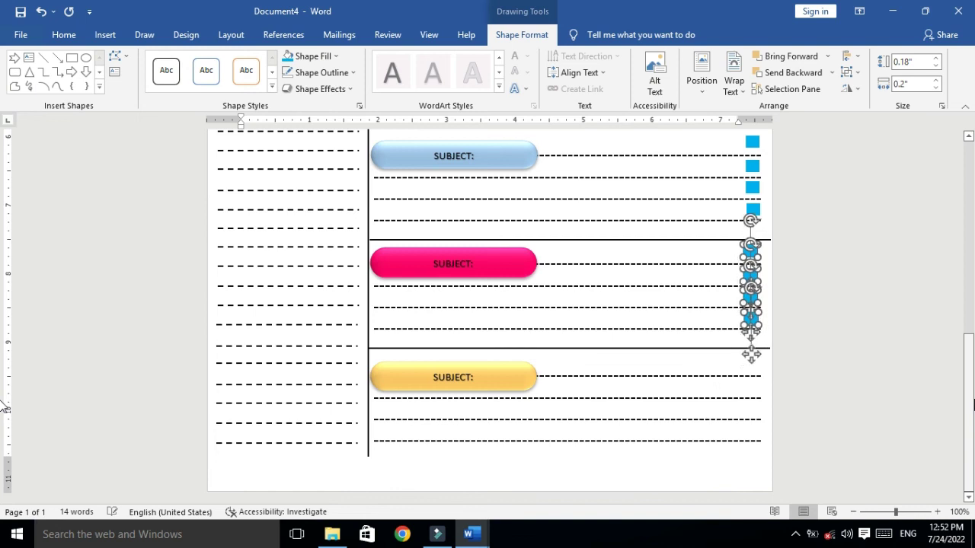
key(Up)
key(Right)
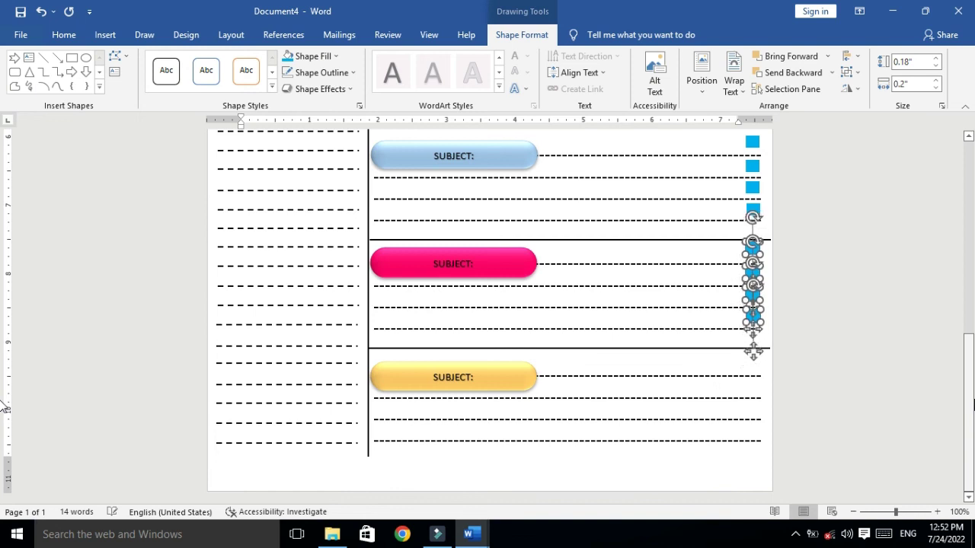
key(Down)
key(Up)
key(Down)
key(Down)
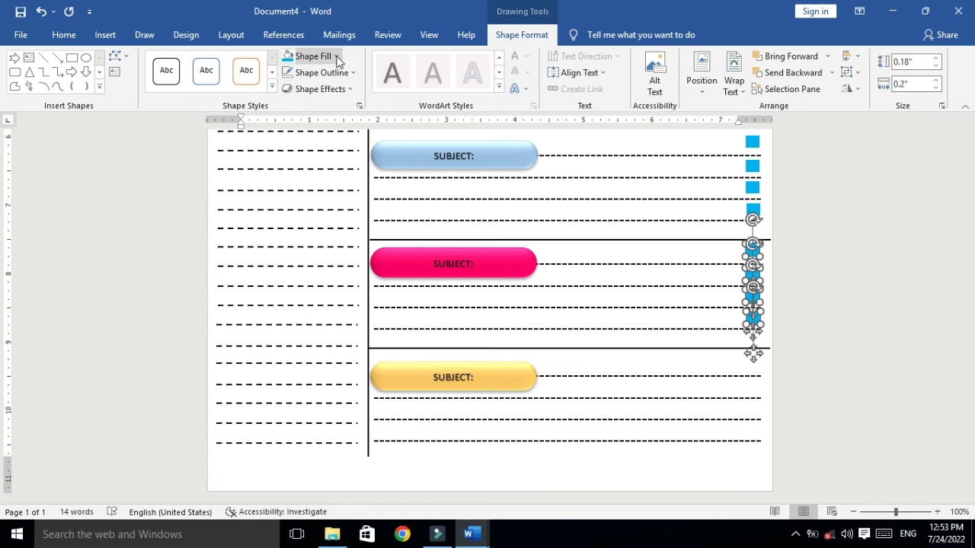
click(323, 57)
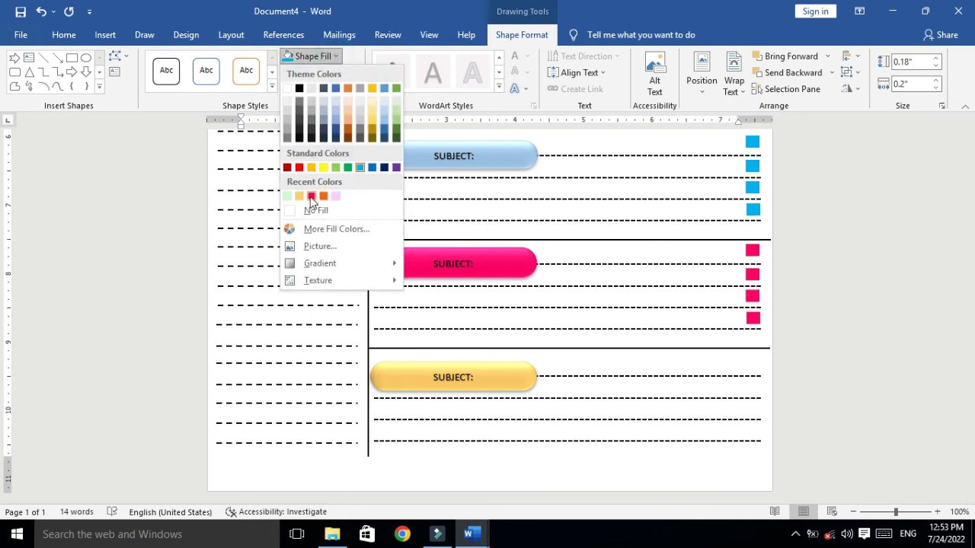
click(311, 196)
- Duplicate the pink squares into the bottom section, align them, and fill them yellow
key(ctrl+d)
key(Down)
key(Down)
key(Down)
key(Down)
key(Down)
key(Down)
key(Down)
key(Down)
key(Down)
key(Up)
key(Up)
key(Up)
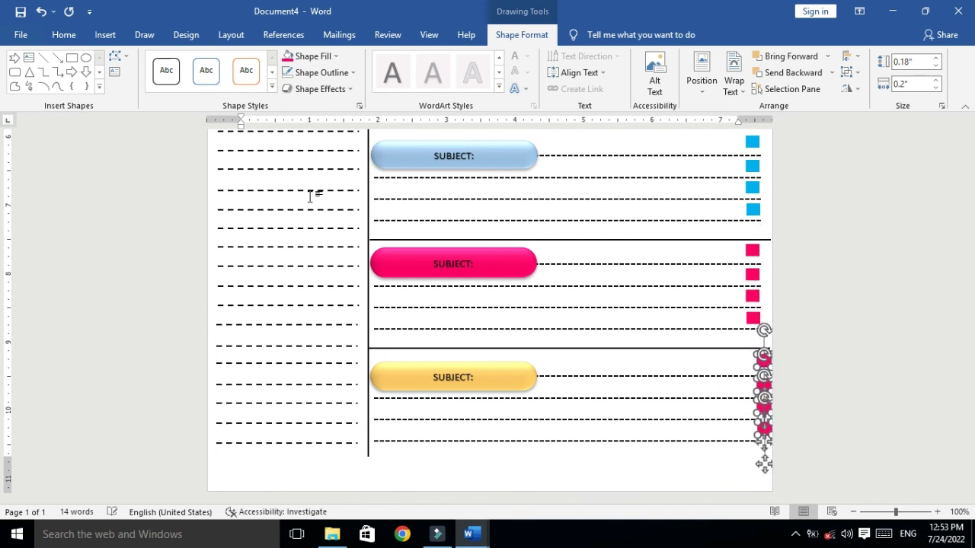
key(Left)
key(Left)
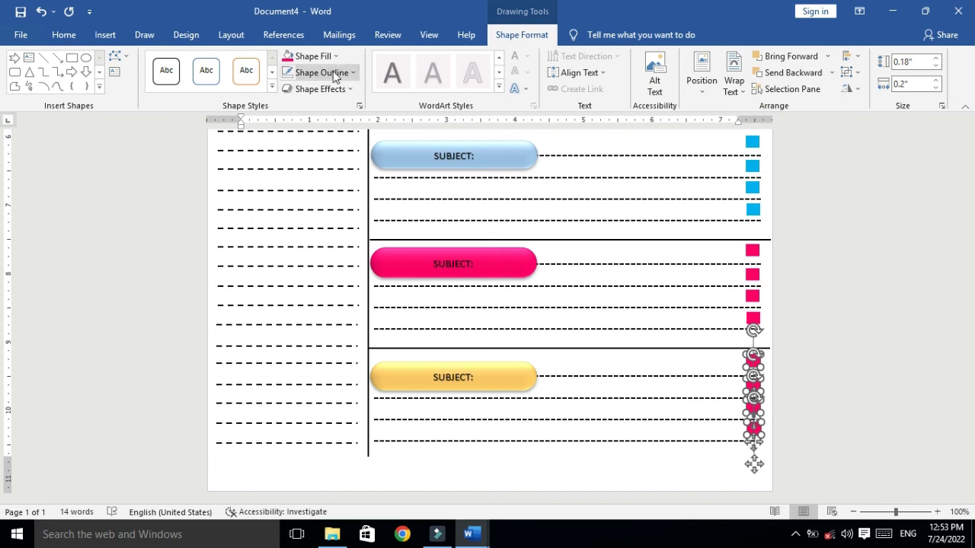
click(312, 56)
click(311, 196)
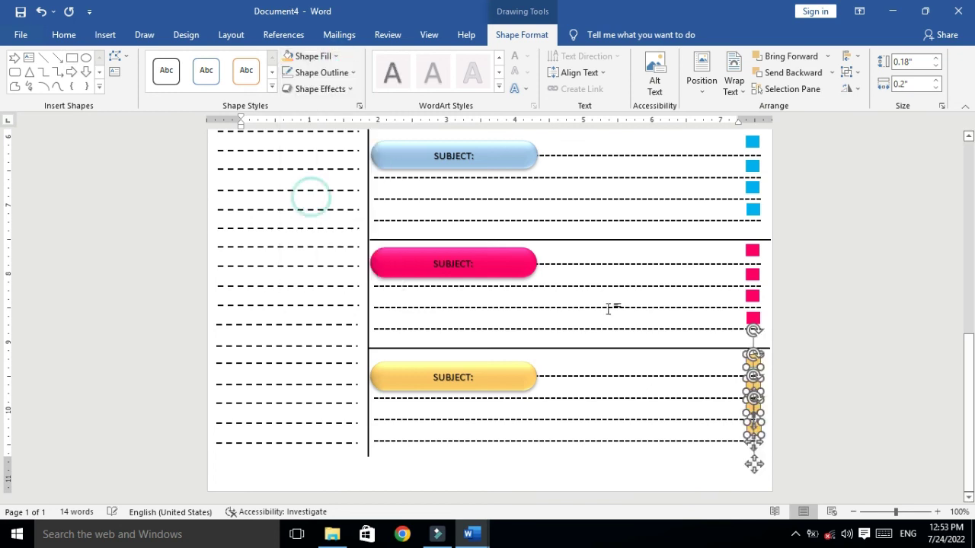
- Zoom out to 40% to review the whole page, deselect the squares, then zoom to 50%
scroll(969, 306, up, 3)
scroll(969, 307, up, 3)
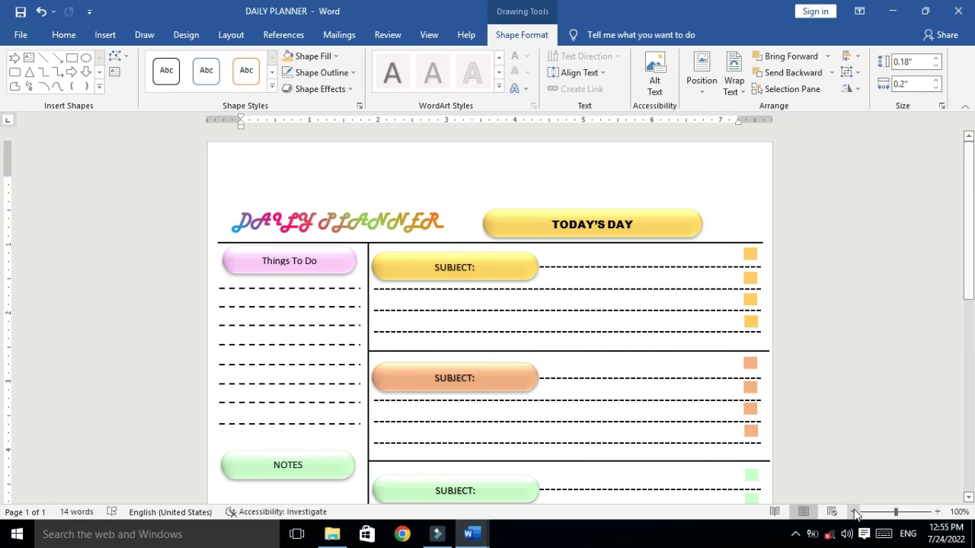
click(854, 512)
click(853, 512)
click(854, 513)
click(854, 513)
click(853, 512)
click(853, 513)
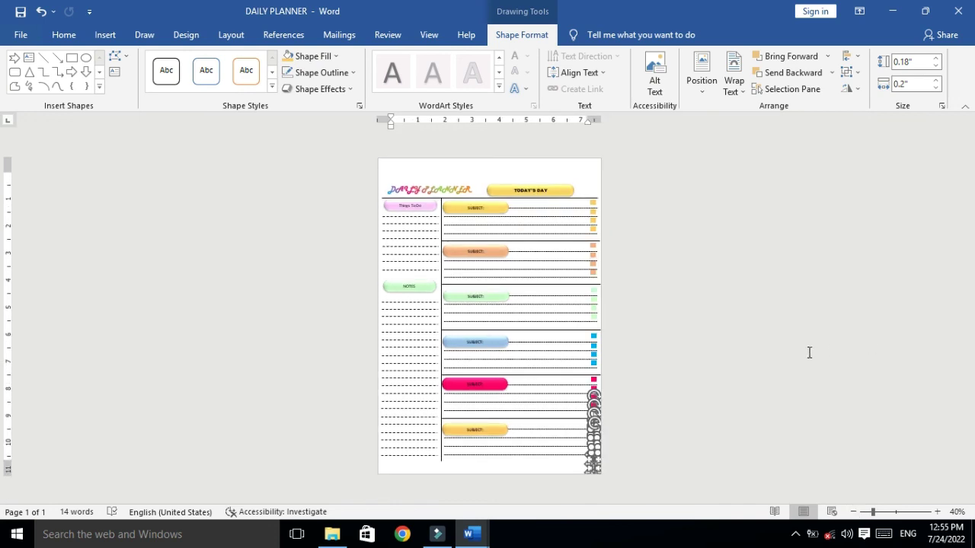
click(662, 251)
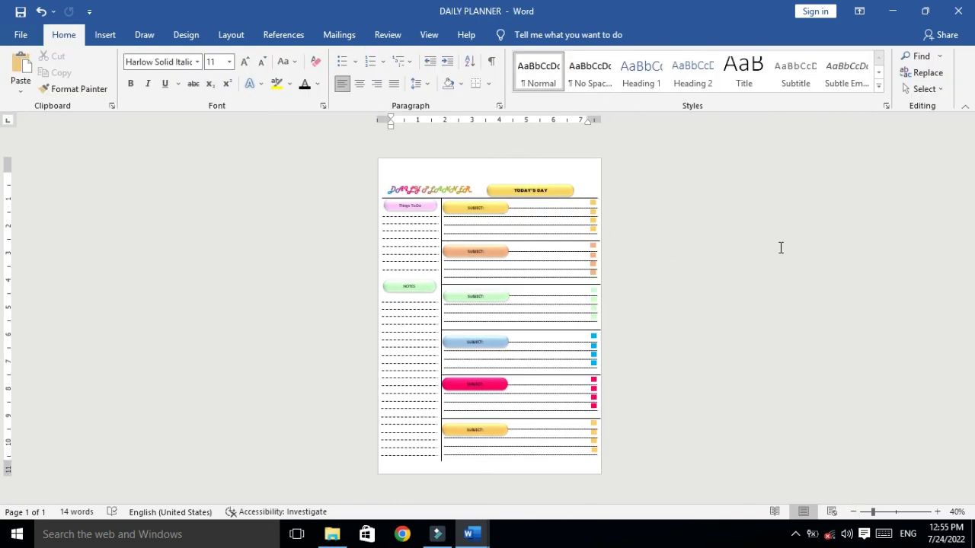
click(937, 512)
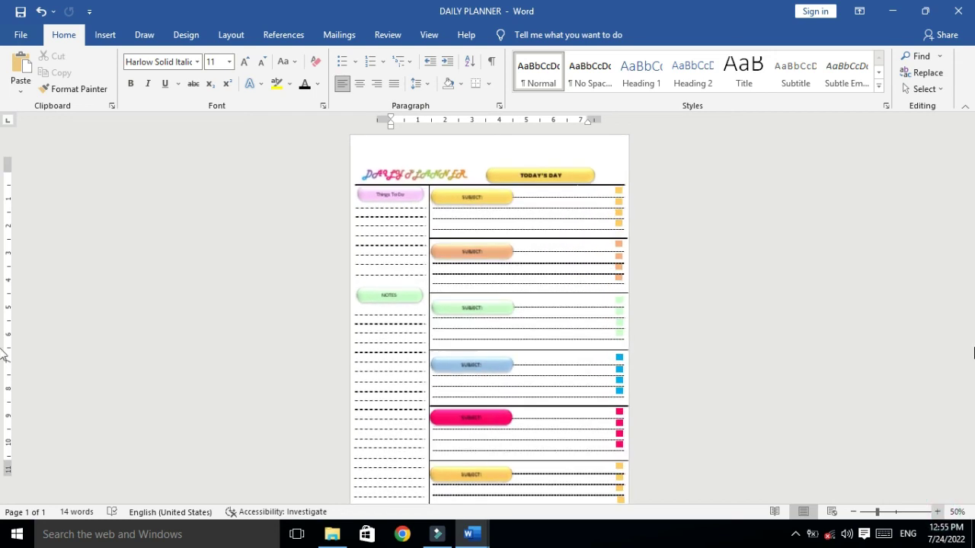
scroll(4, 328, down, 2)
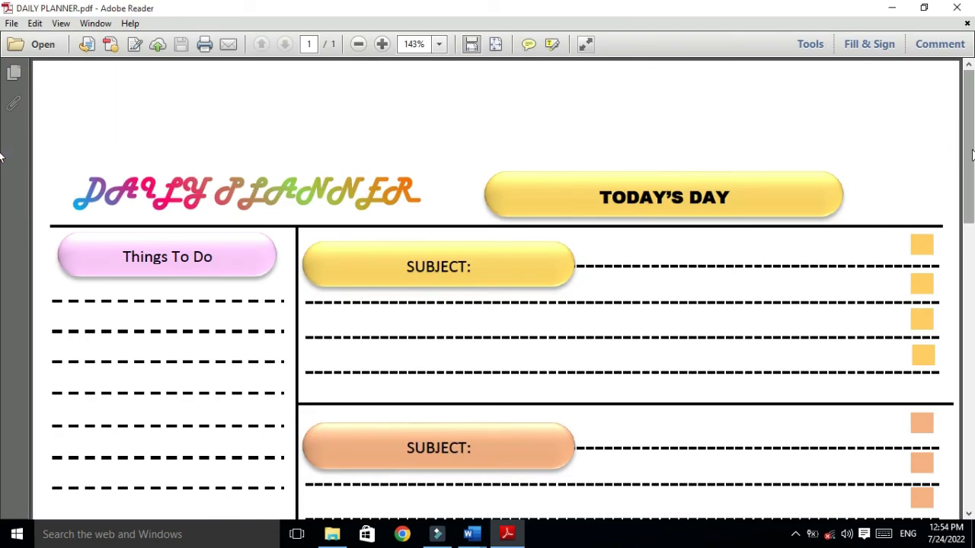
- Scroll through DAILY PLANNER.pdf in Adobe Reader to check the exported page
mouse_move(971, 136)
mouse_down()
mouse_move(971, 433)
mouse_move(959, 126)
mouse_up()
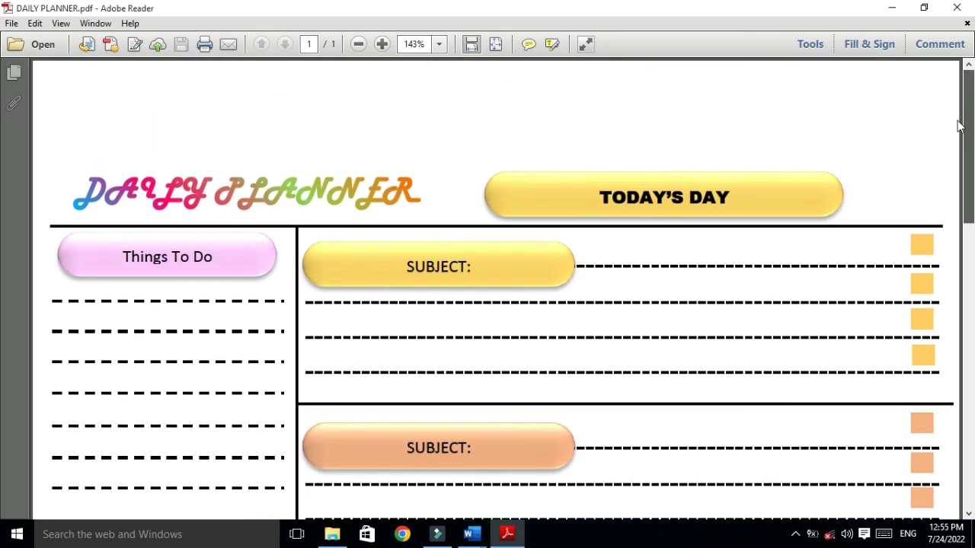